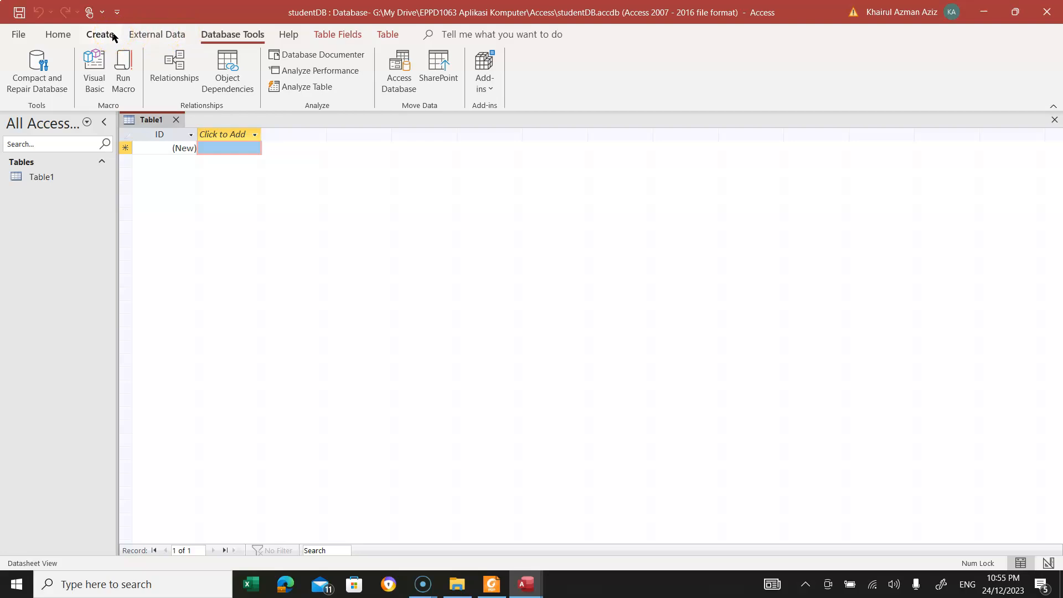
click(58, 34)
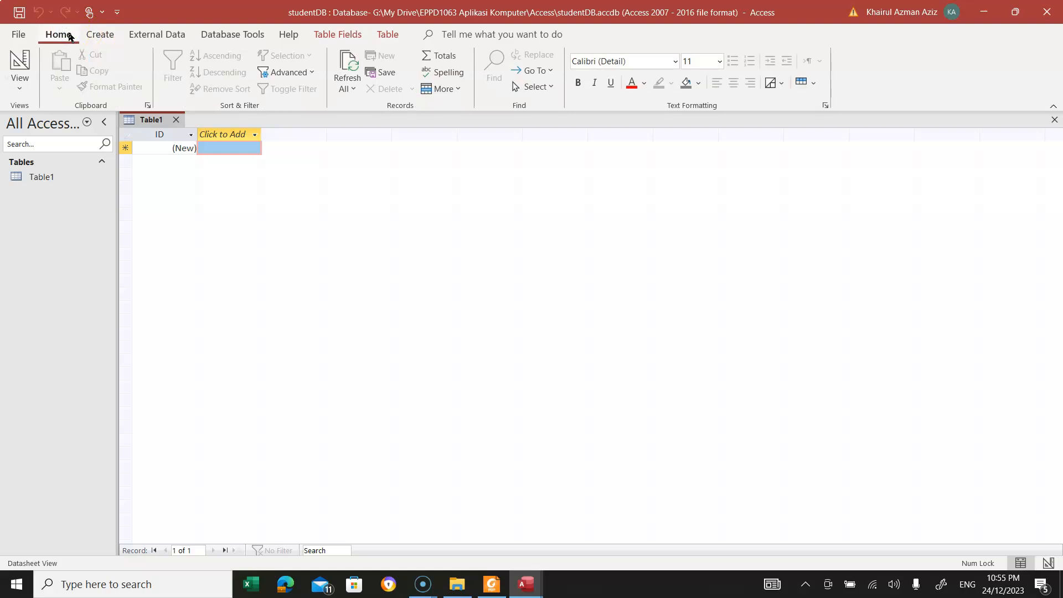
click(99, 37)
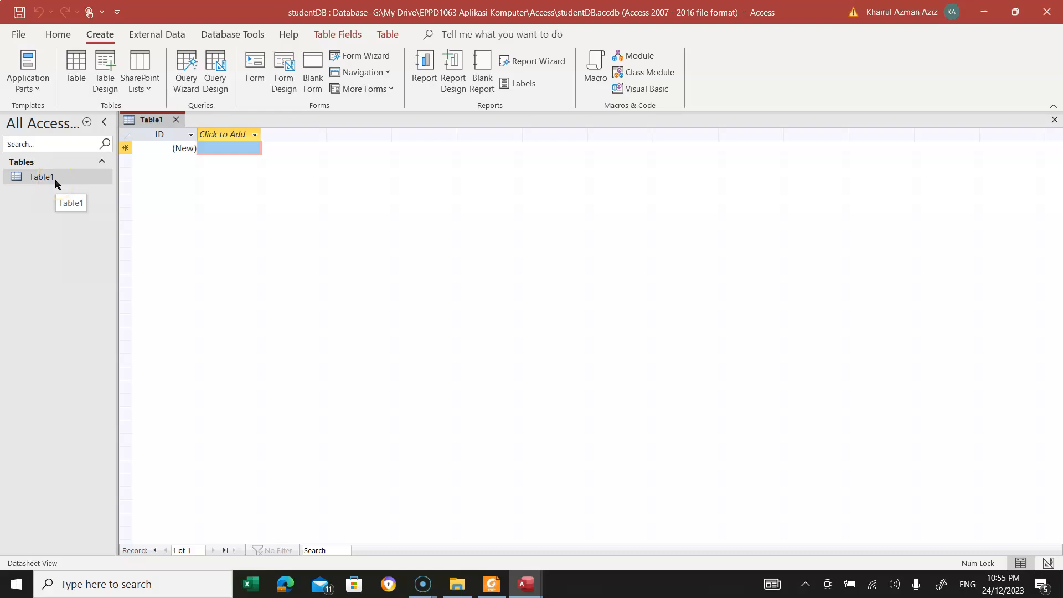
click(41, 166)
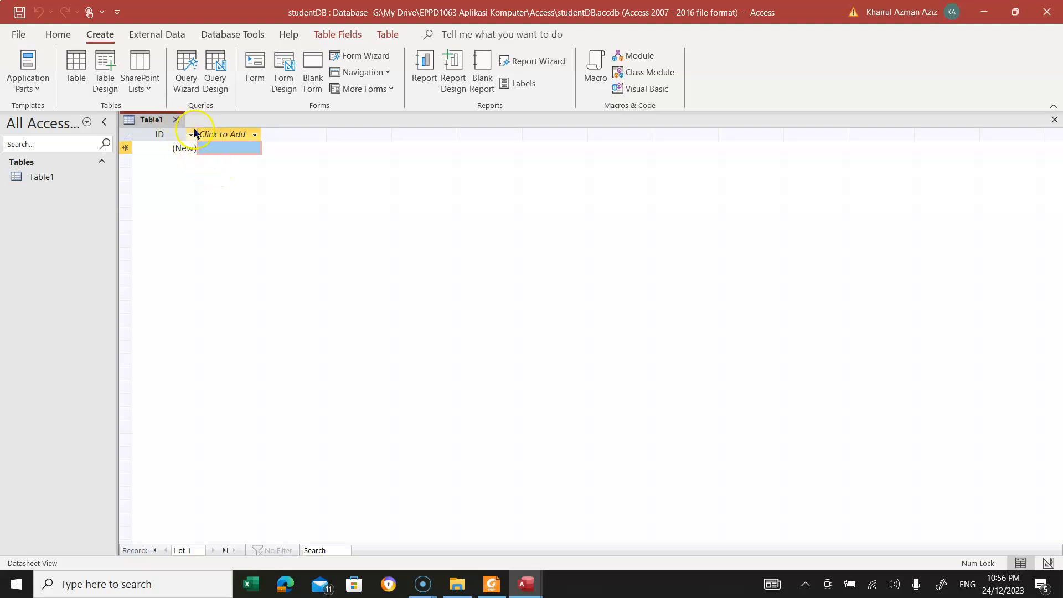
click(159, 134)
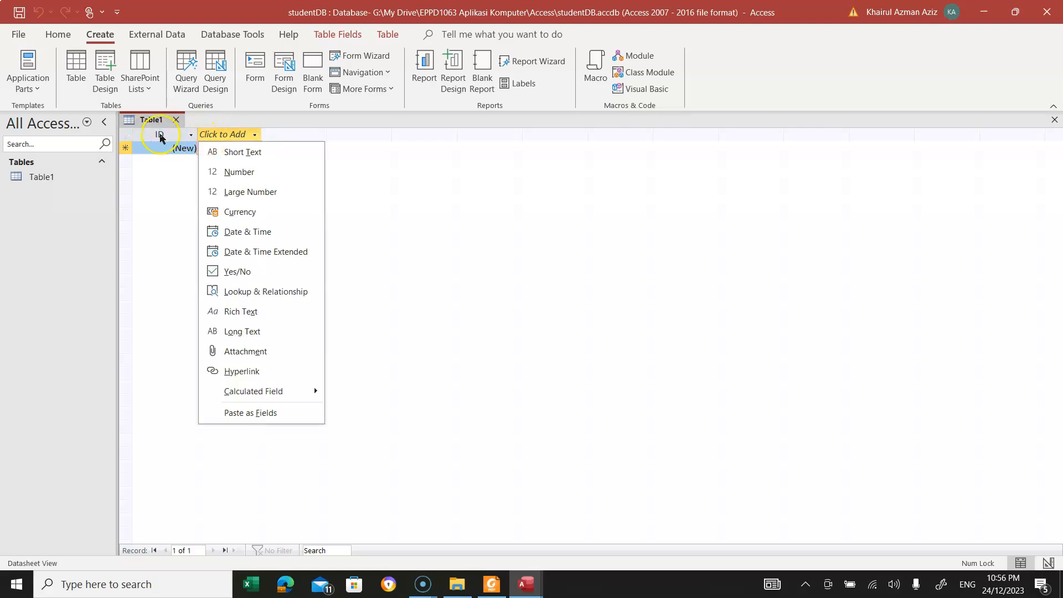
click(148, 135)
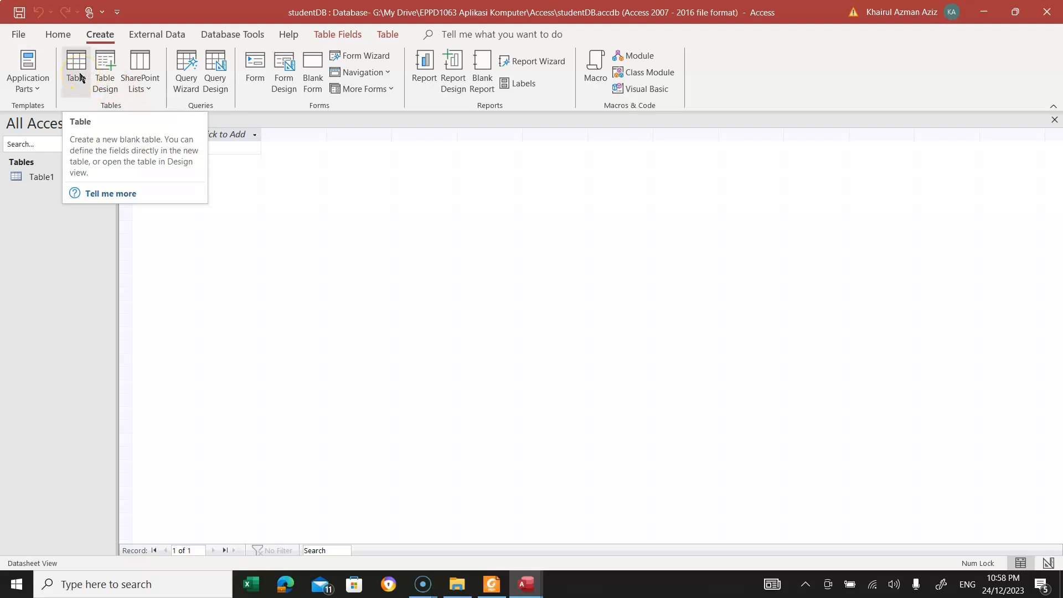
click(39, 92)
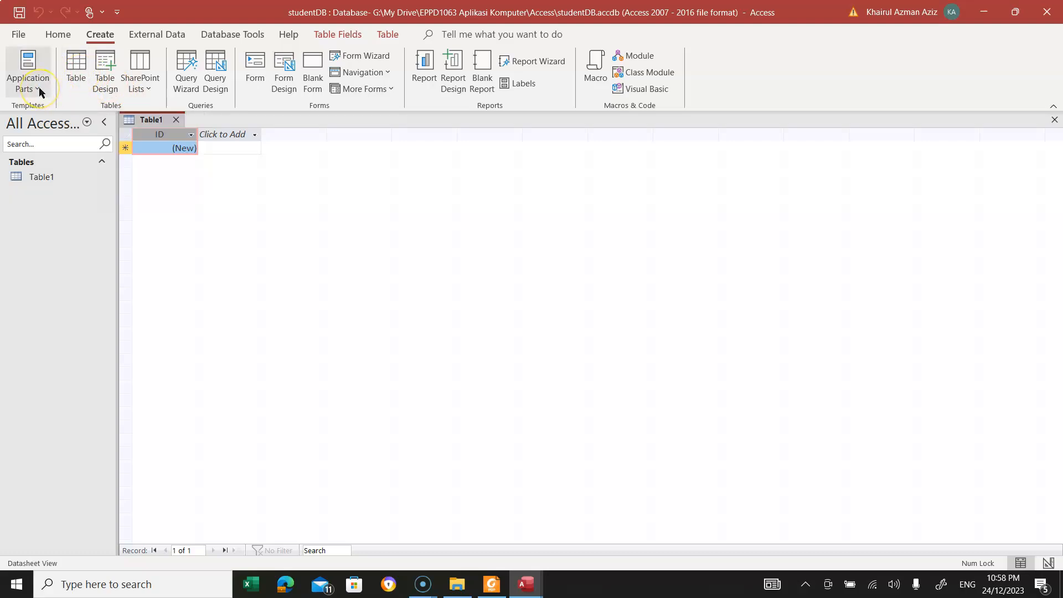
click(39, 91)
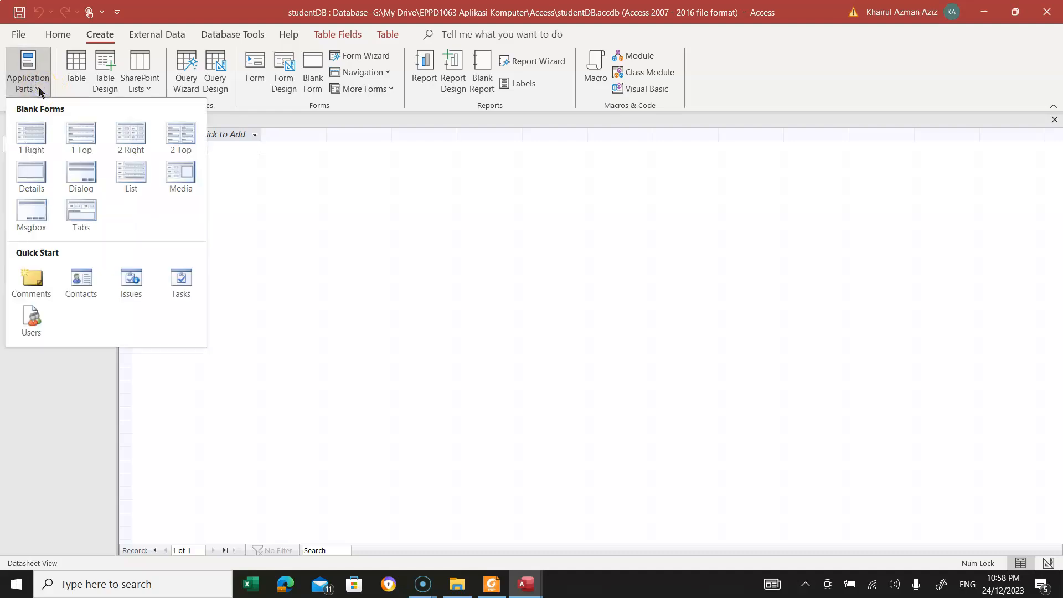
click(155, 126)
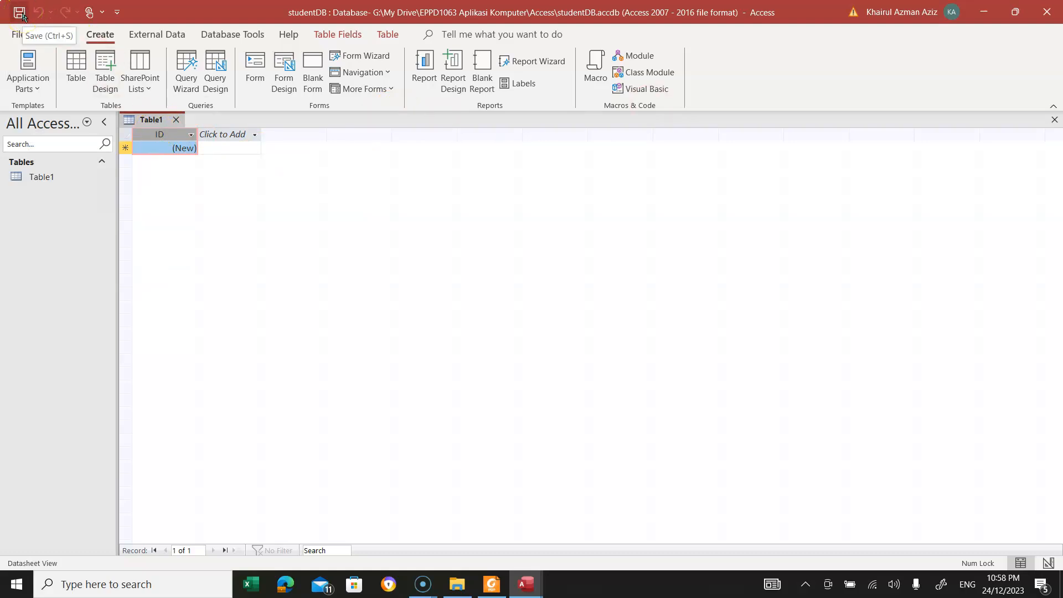
Step: Save the open blank table under the name Students
click(148, 122)
click(20, 15)
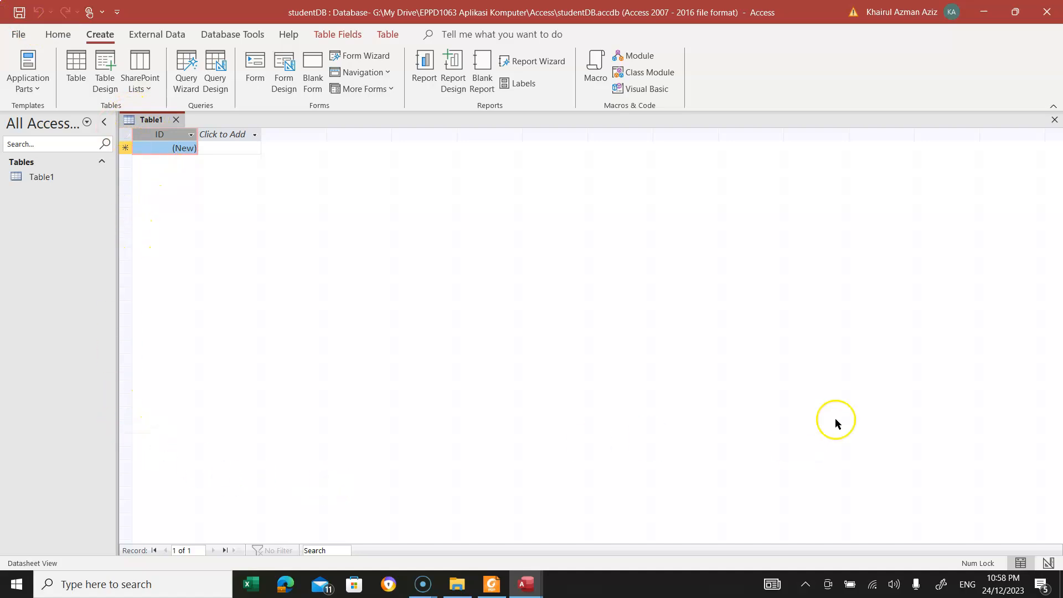
click(18, 12)
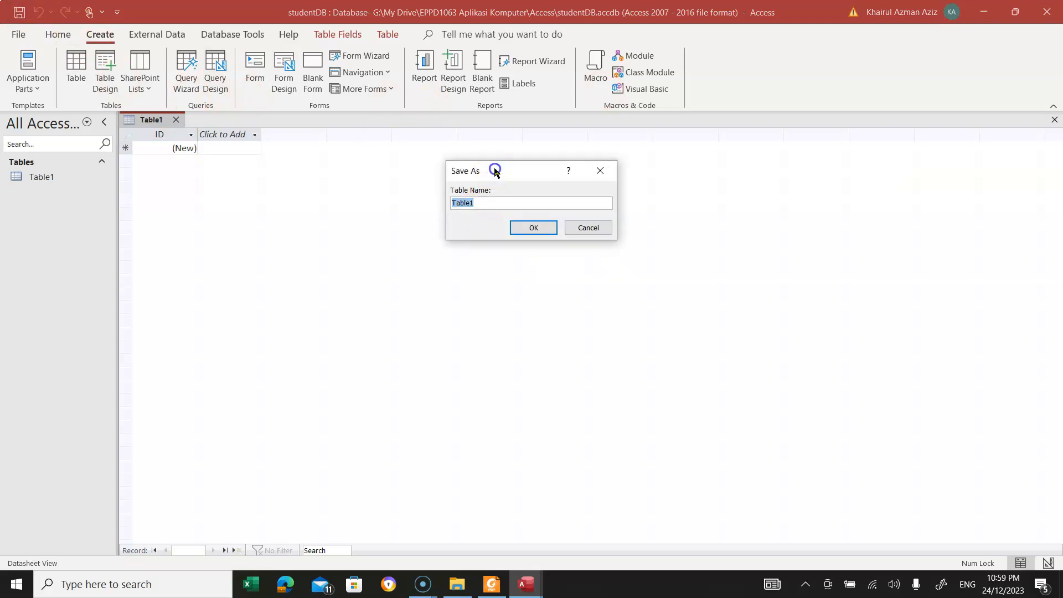
drag(494, 167, 446, 165)
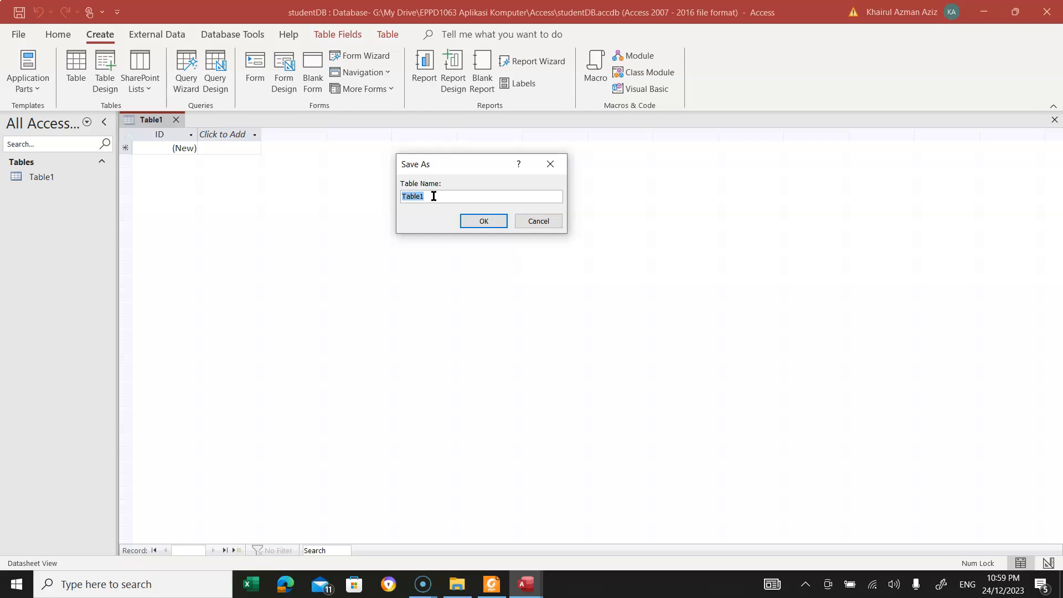
text(Students)
click(480, 222)
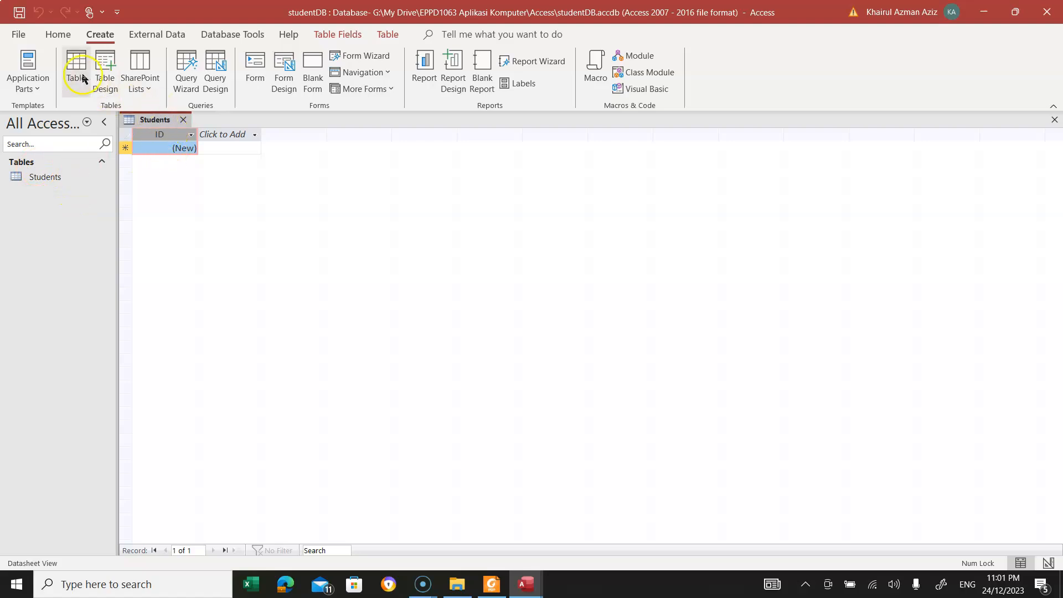
click(58, 34)
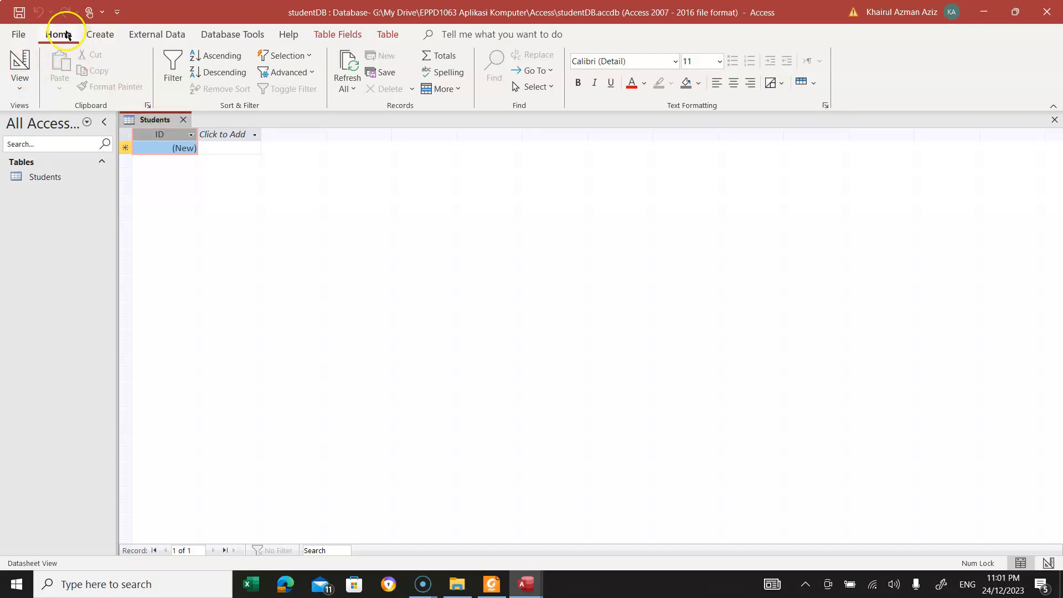
click(21, 87)
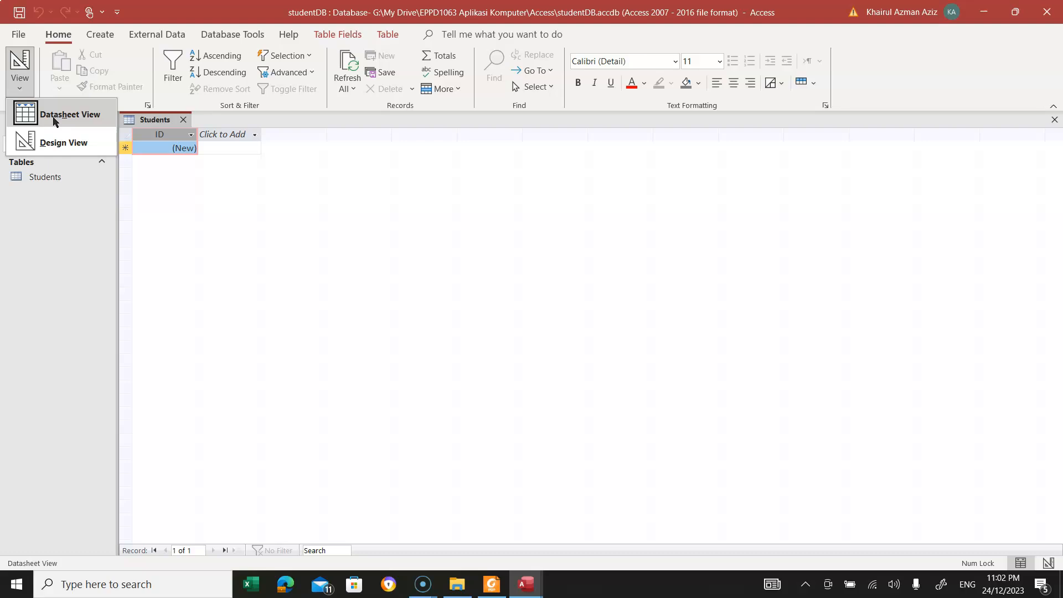
click(54, 148)
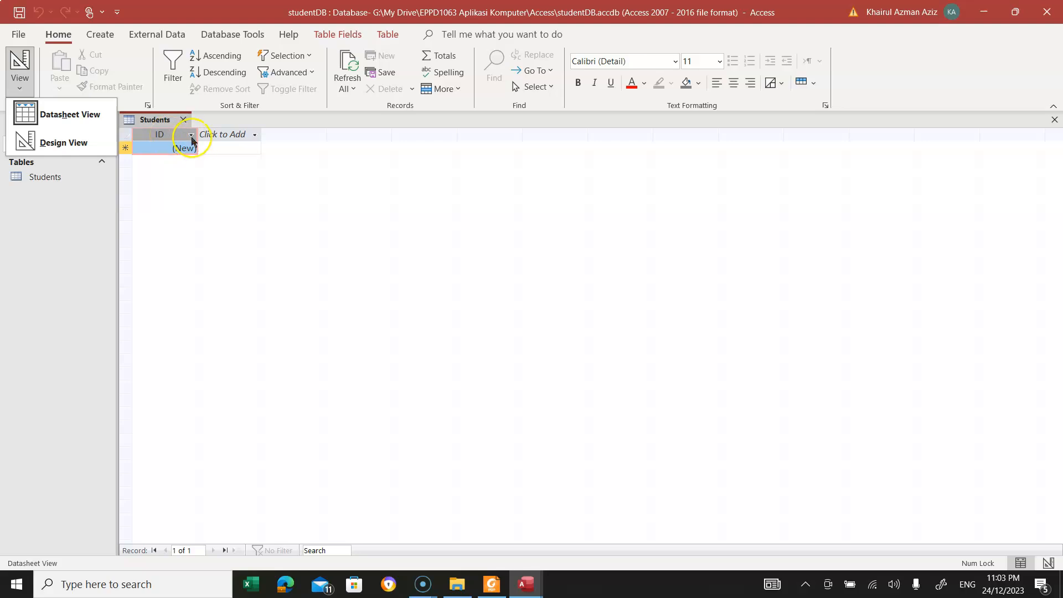
Step: Rename the ID field of the Students table as Student ID
click(192, 136)
click(192, 136)
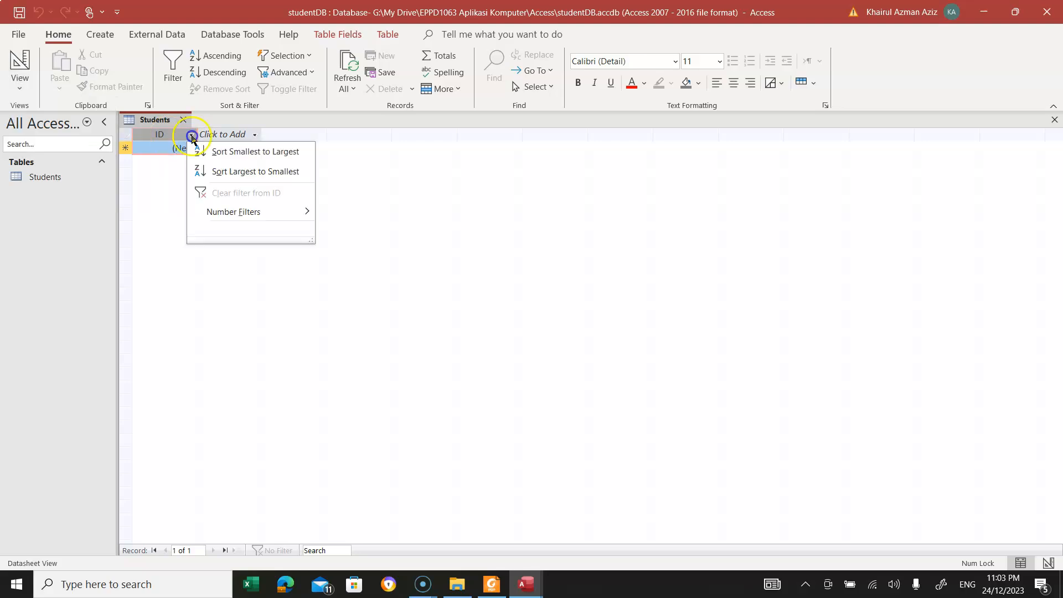
click(174, 135)
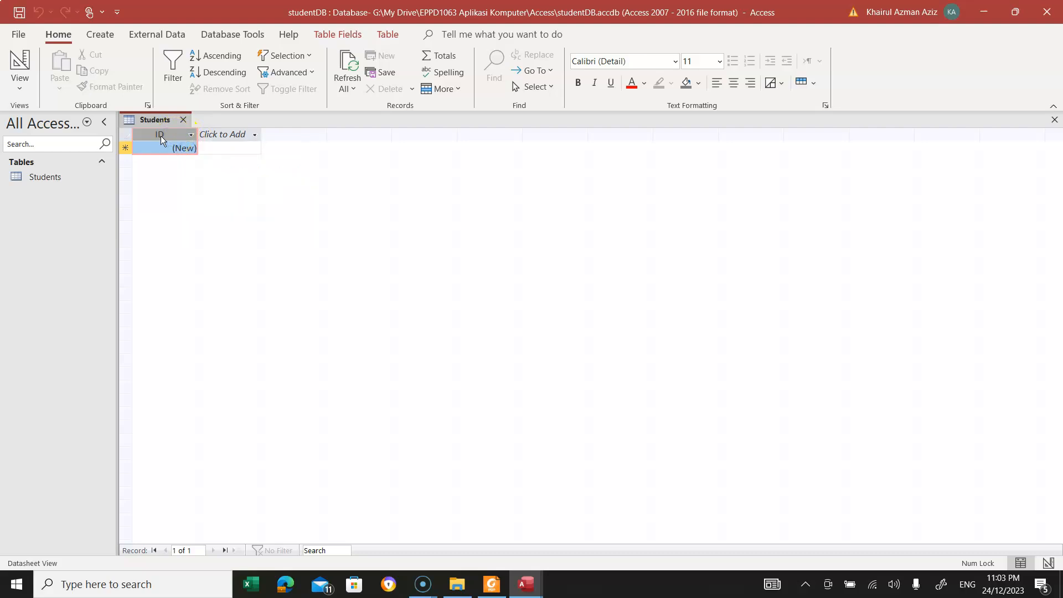
double_click(160, 135)
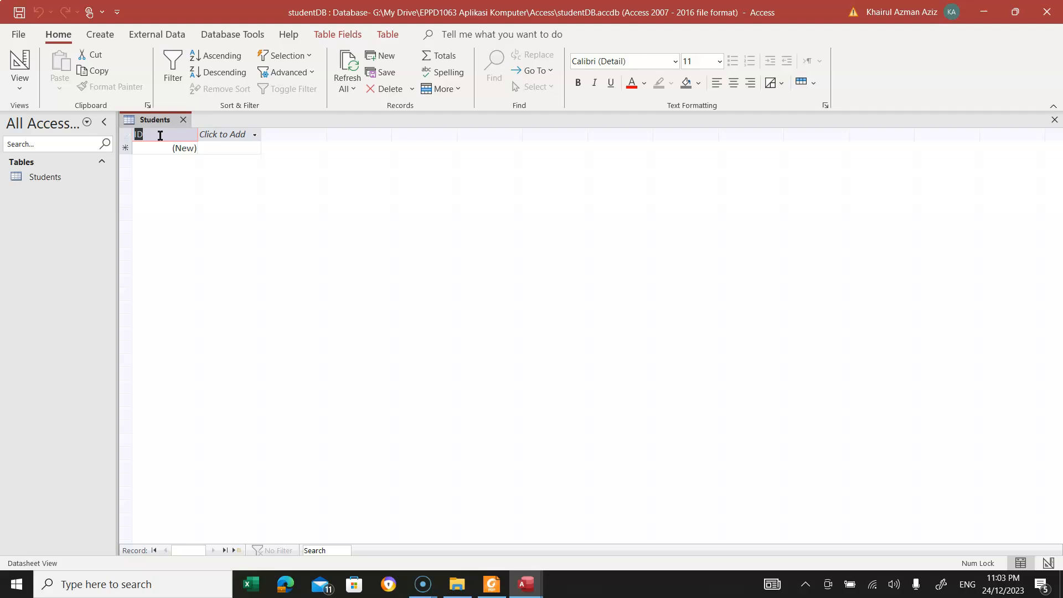
text(Student ID)
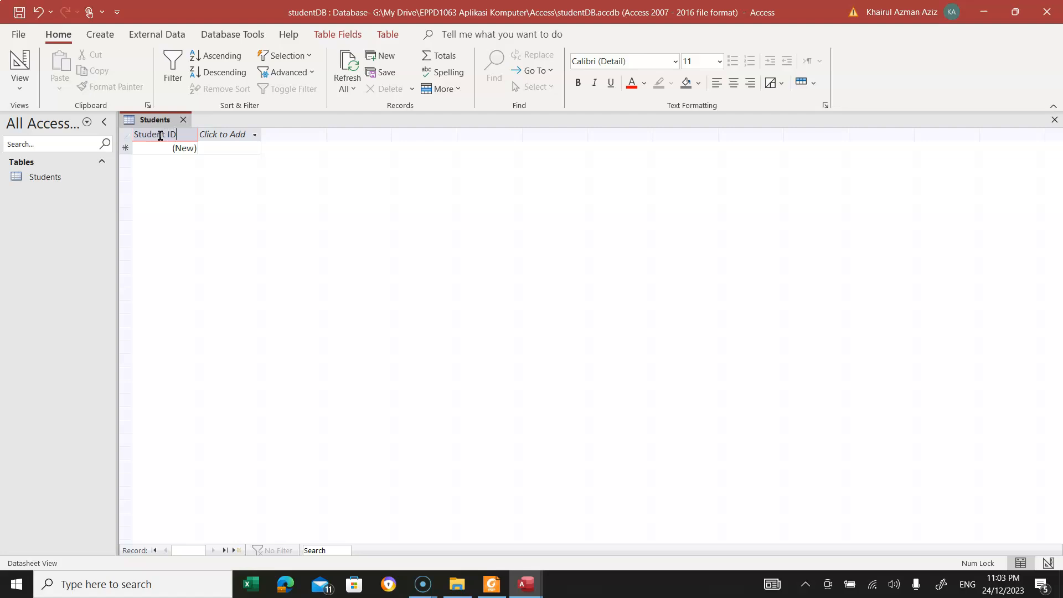
Step: Add a Short Text field named Student Name after Student ID and widen its column to fit the heading
click(223, 137)
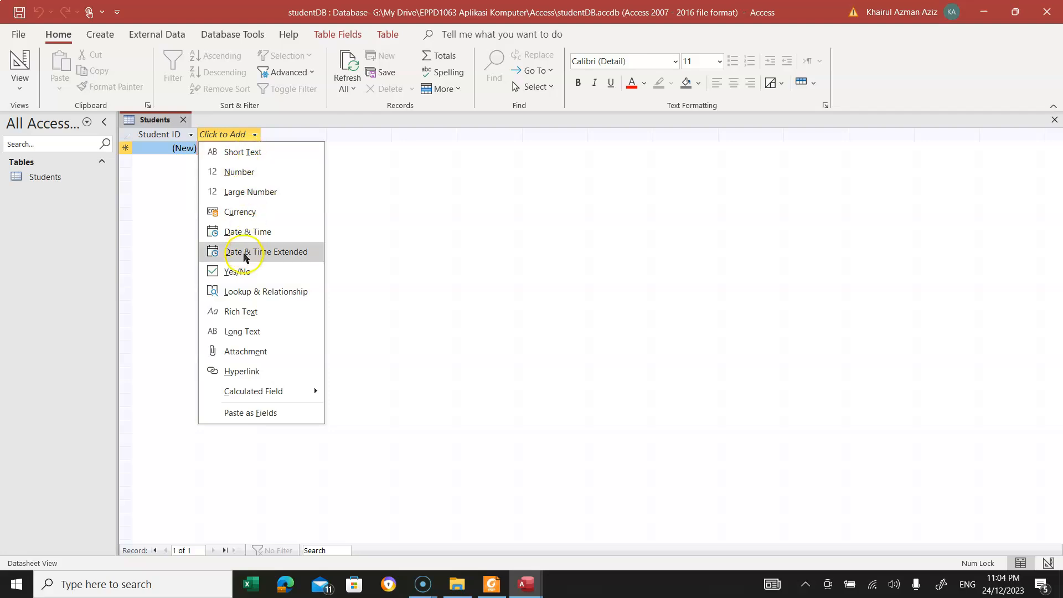
click(242, 153)
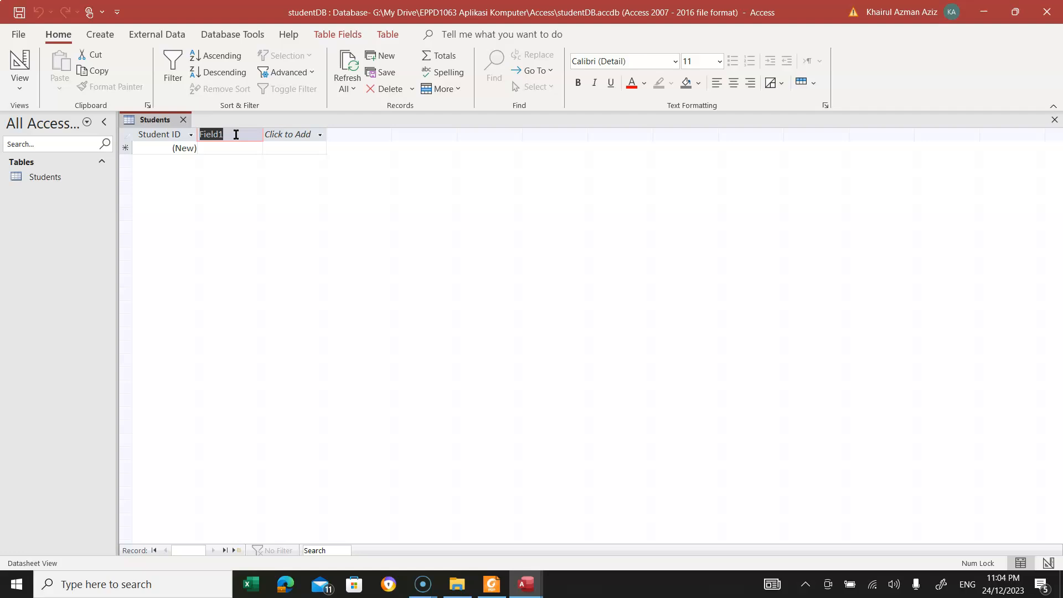
text(Studen)
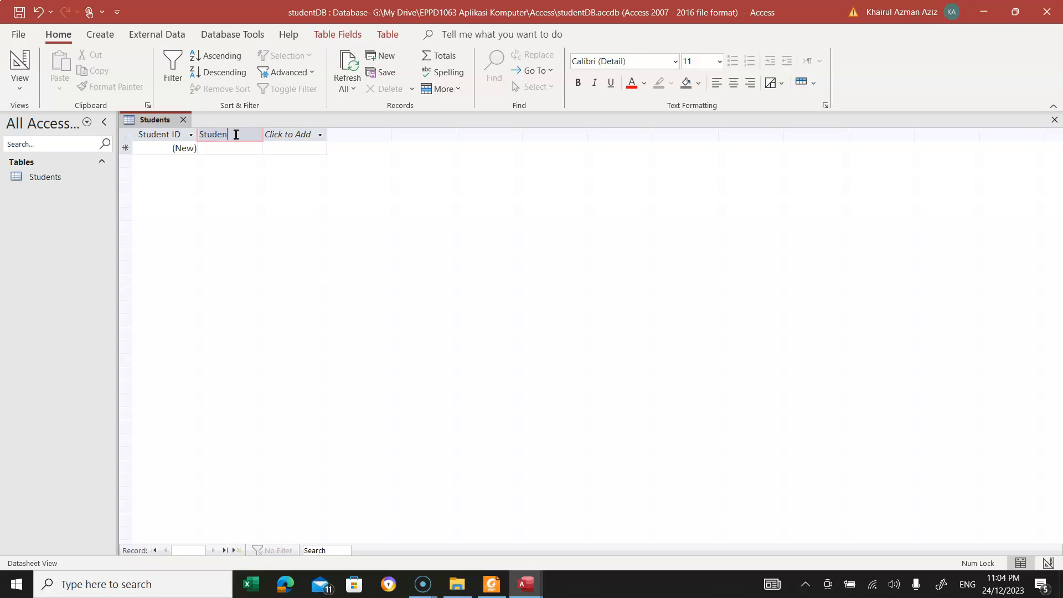
text(t Name)
click(237, 149)
drag(263, 136, 272, 136)
click(277, 136)
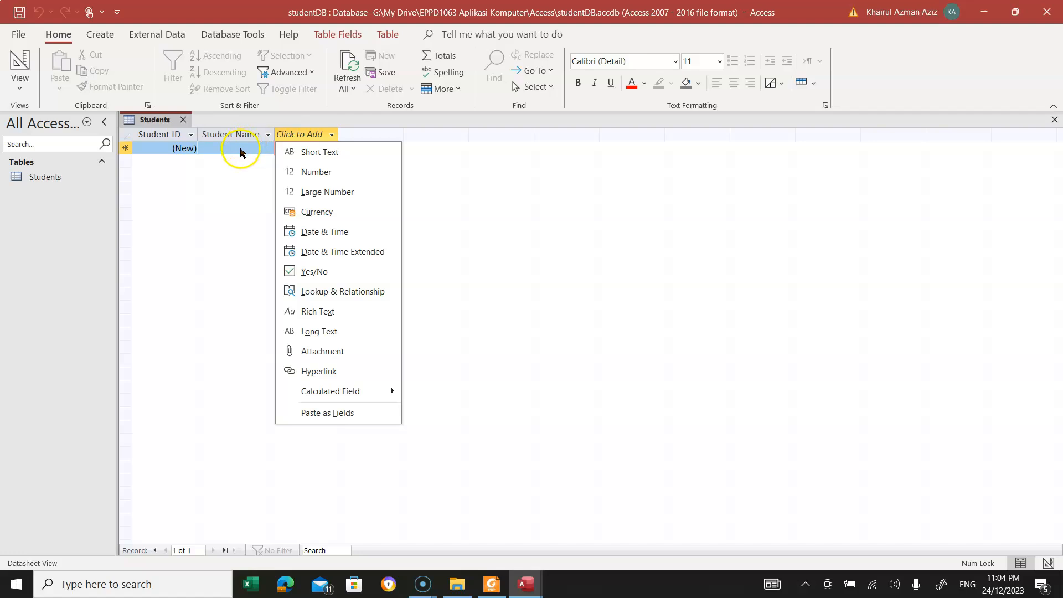
key(Escape)
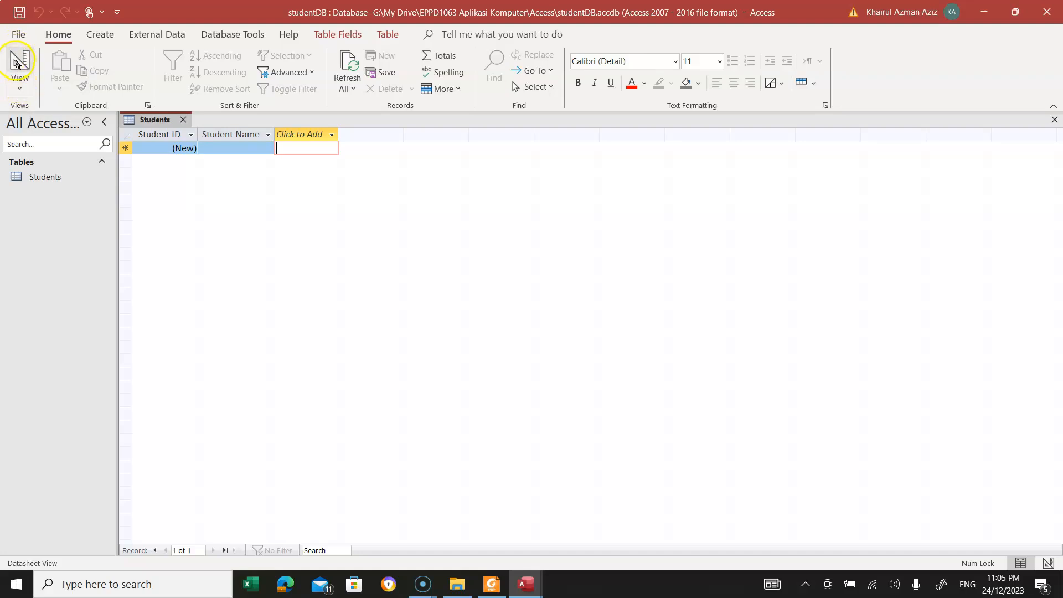
Step: Switch the Students table to Design View and set the Student ID field's data type to Short Text
click(16, 64)
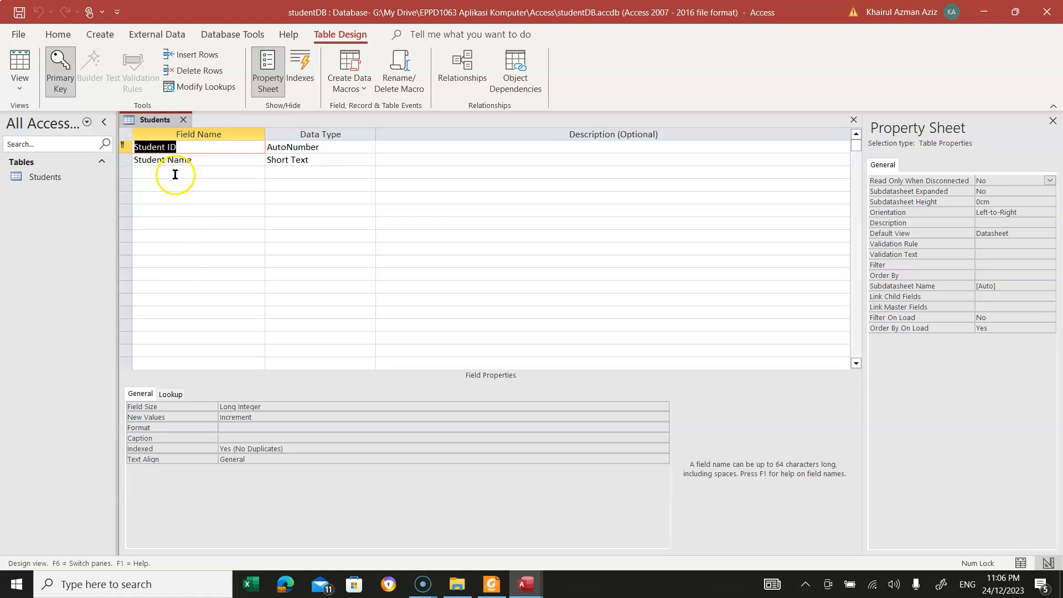
click(369, 148)
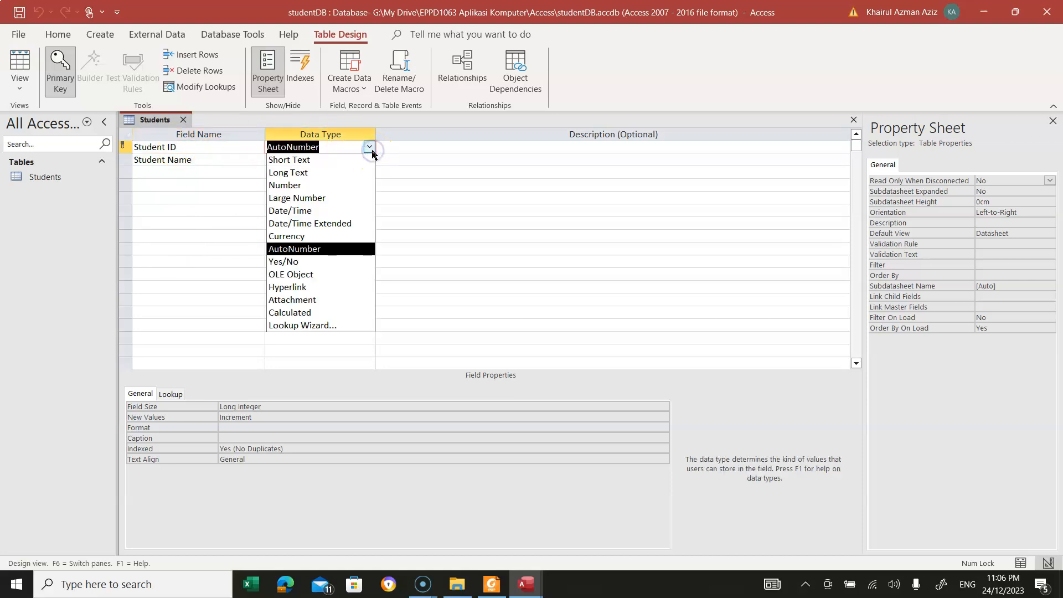
click(330, 160)
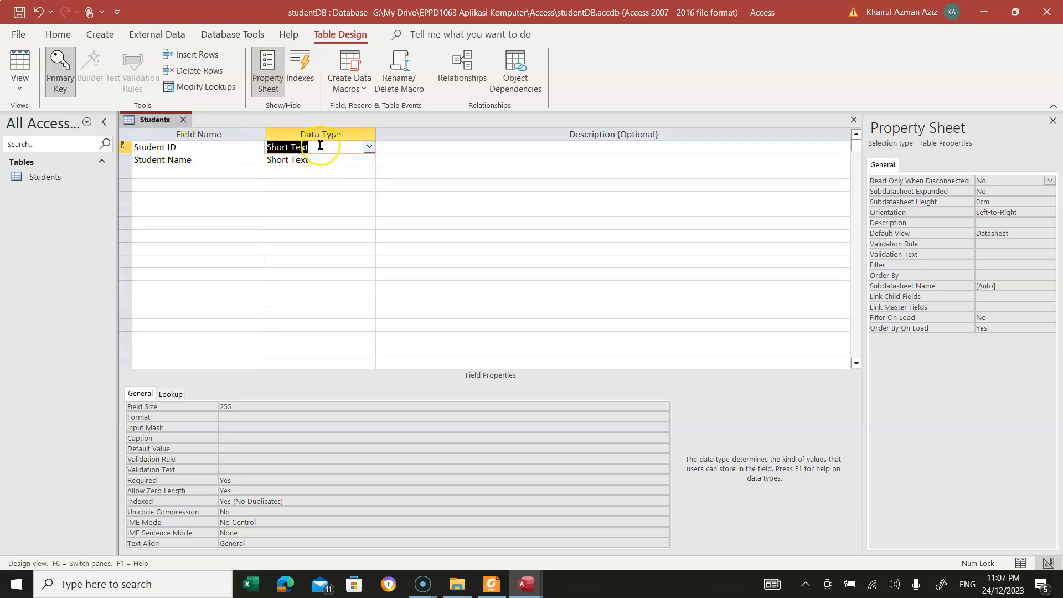
Step: Add a field named Student Address with the Long Text data type below Student Name
click(150, 173)
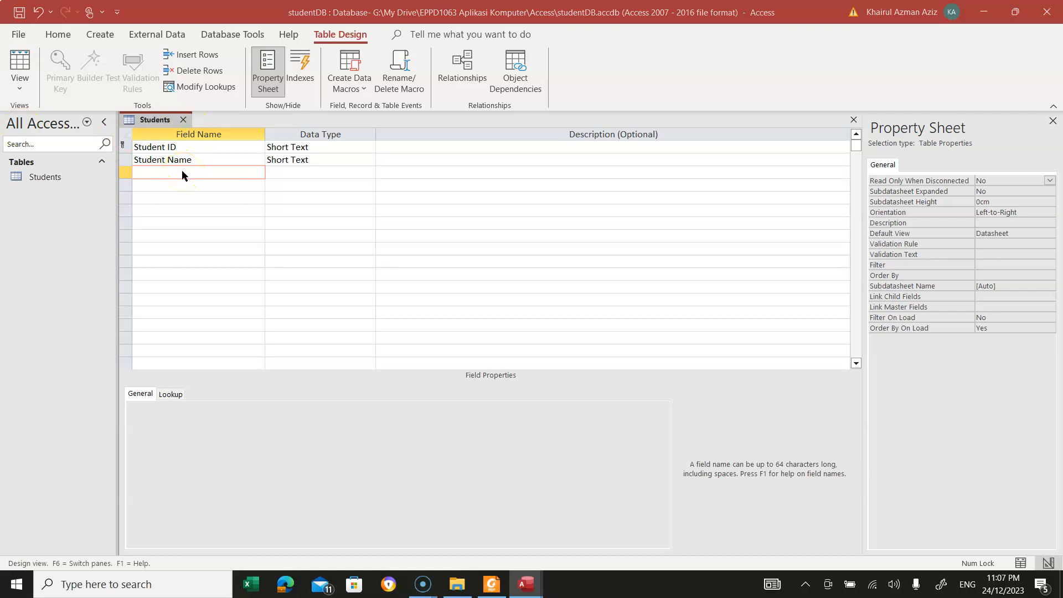
text(Student Address)
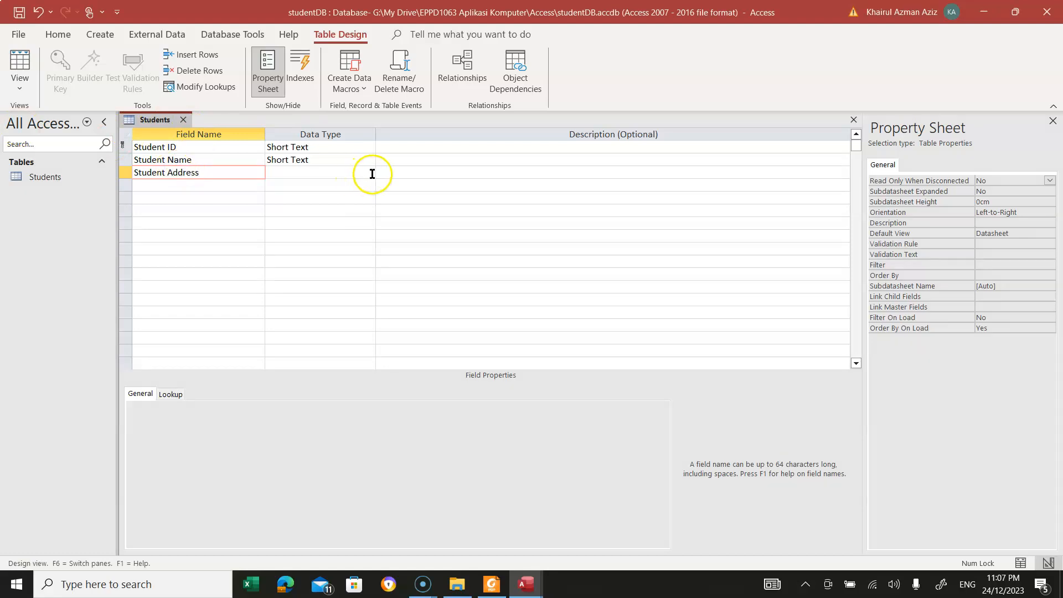
click(372, 173)
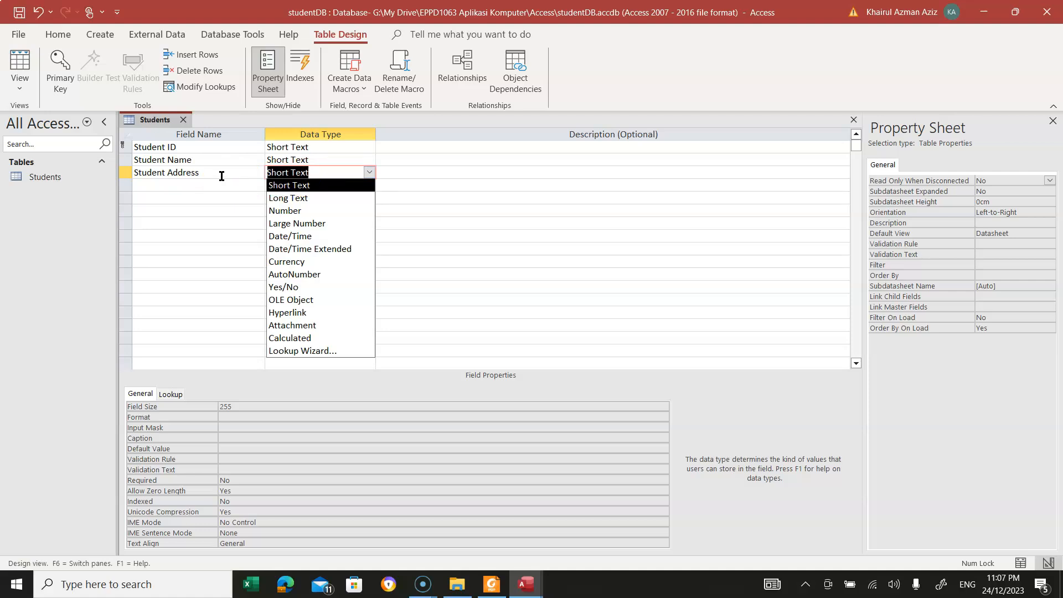
click(304, 200)
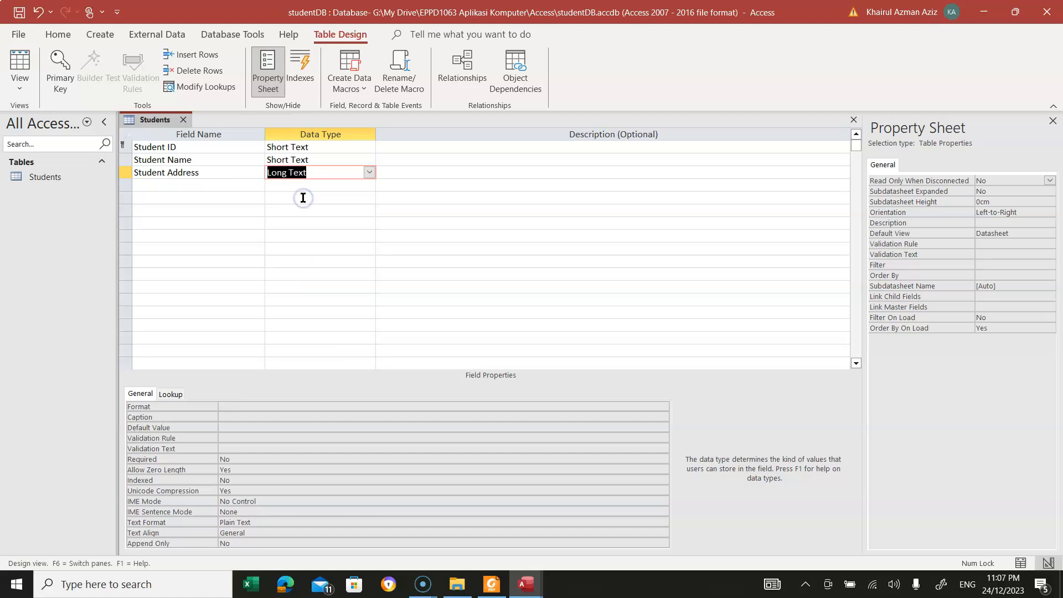
Step: Add a field named Student Email with the Short Text data type below Student Address
click(180, 187)
text(Student Email)
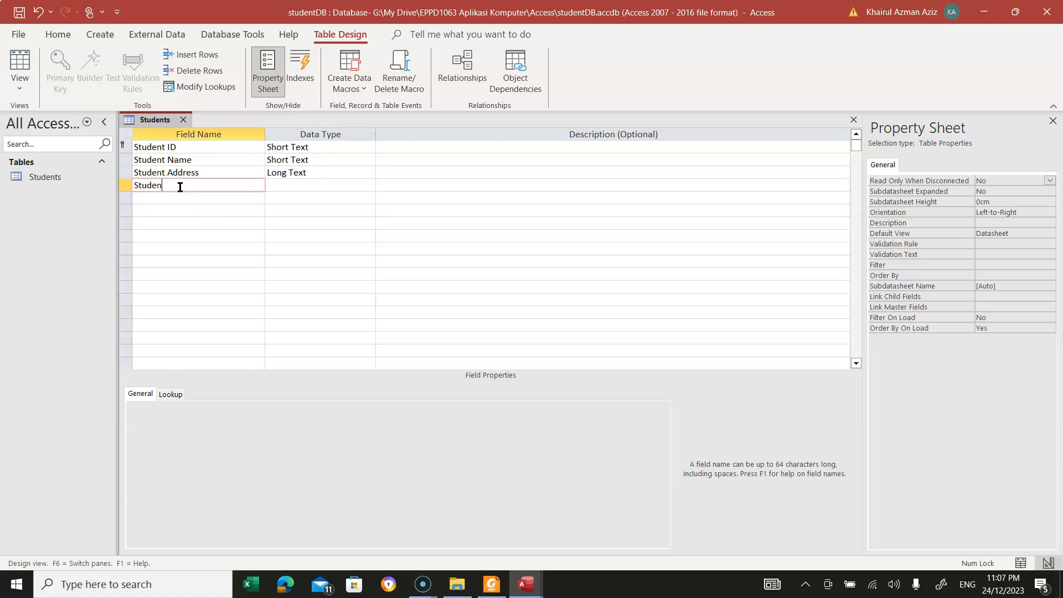
click(365, 188)
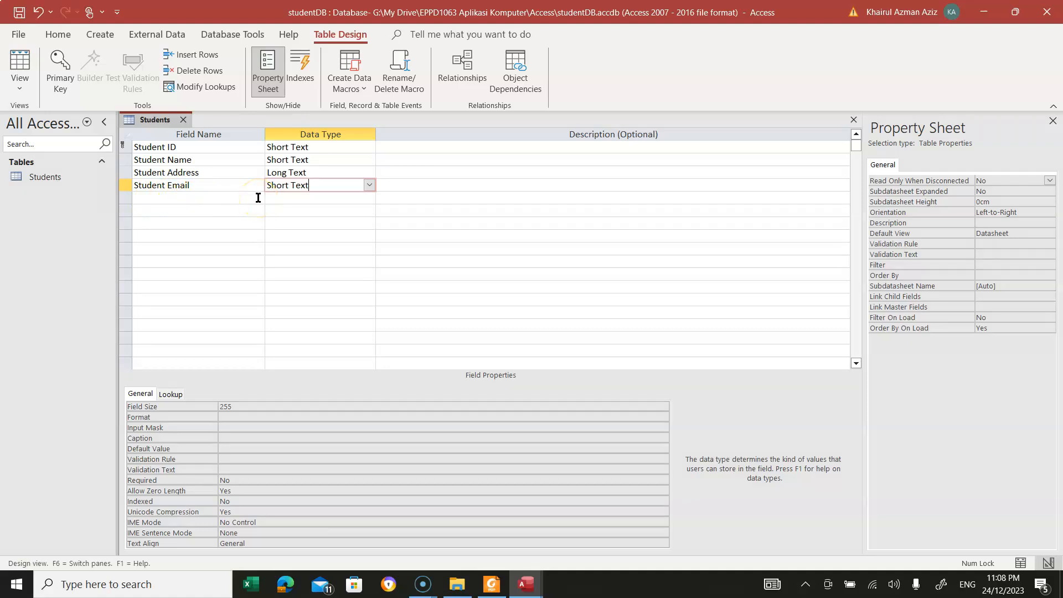
Step: Save the design of the Students table and close the table
click(20, 14)
click(853, 120)
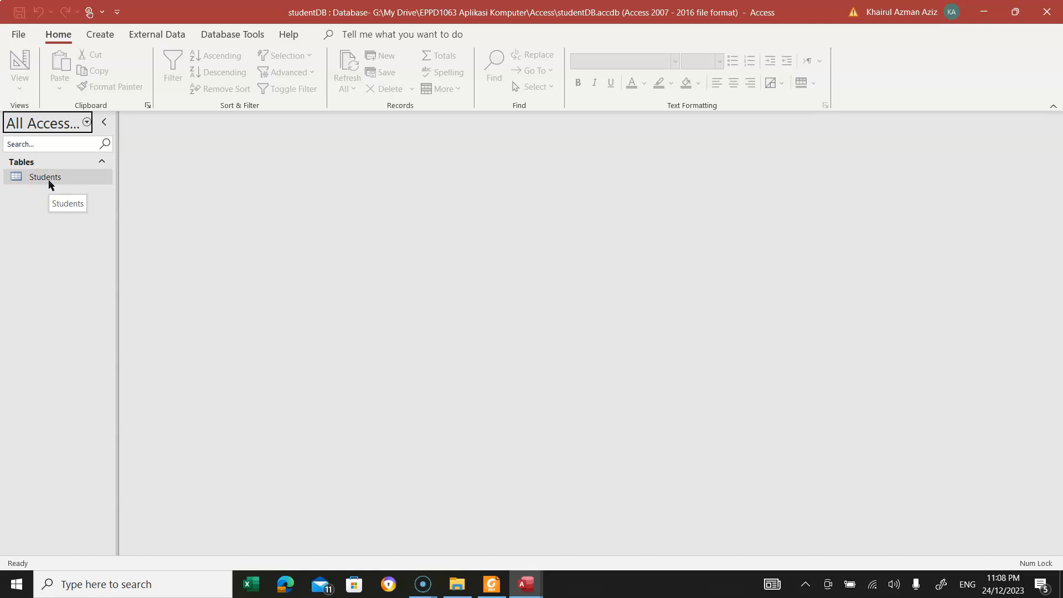
click(47, 194)
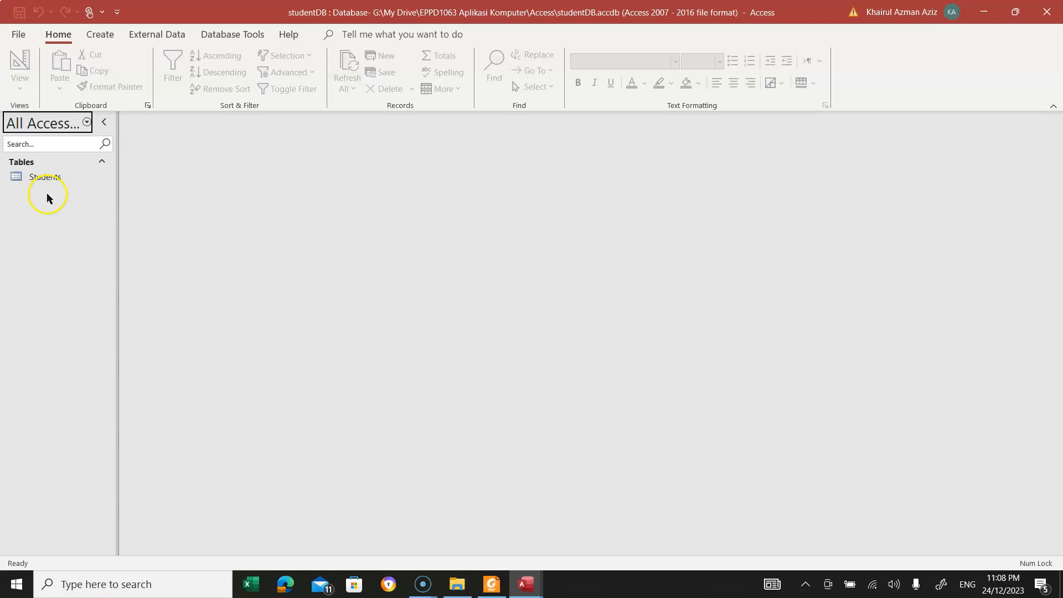
Step: Create a new table in Design View and add a Program Code field with the Short Text data type
click(16, 202)
click(107, 37)
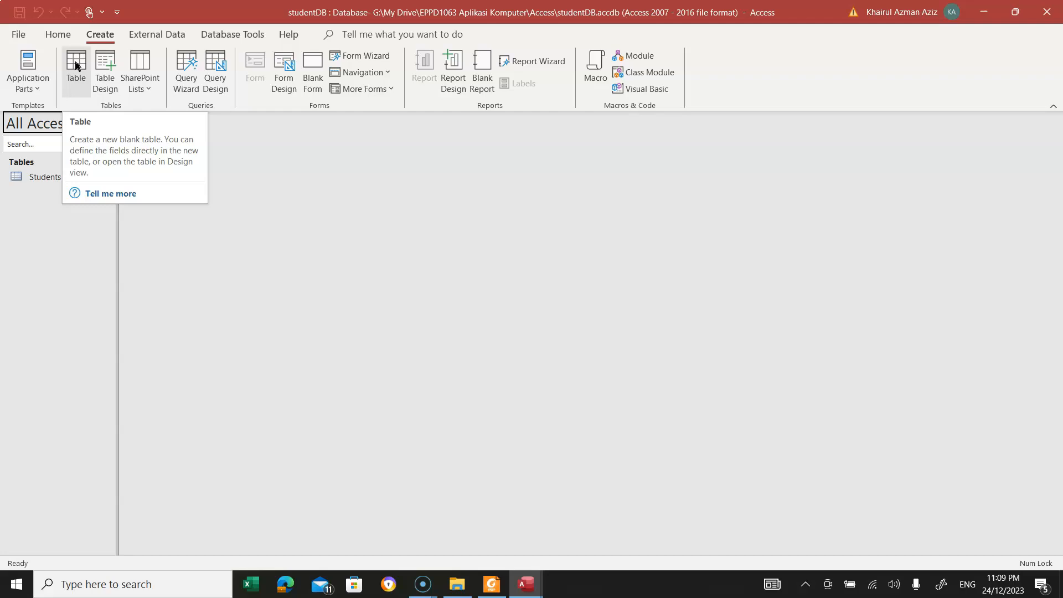
click(107, 65)
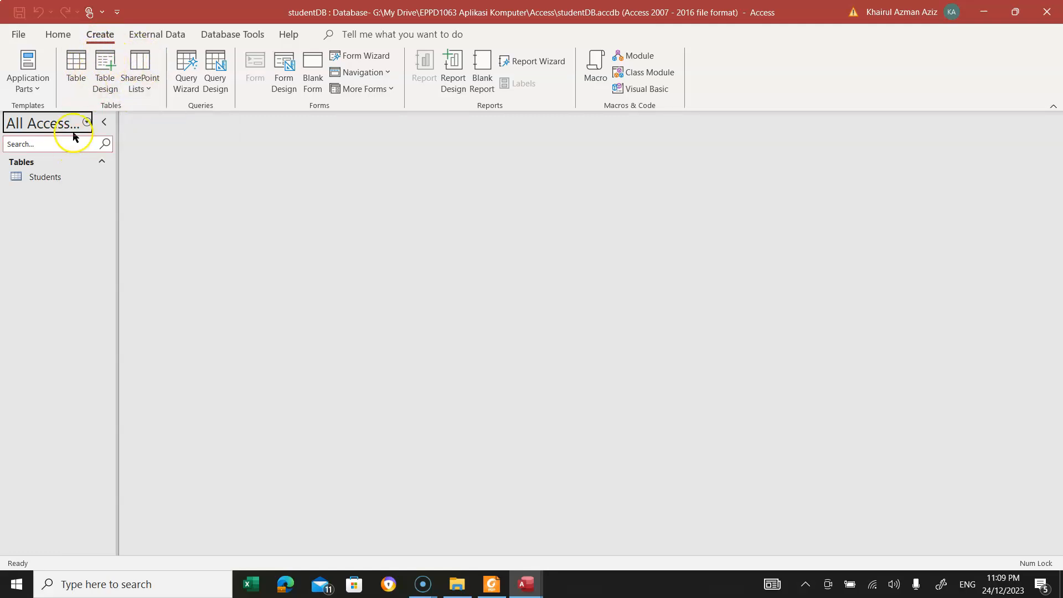
click(100, 71)
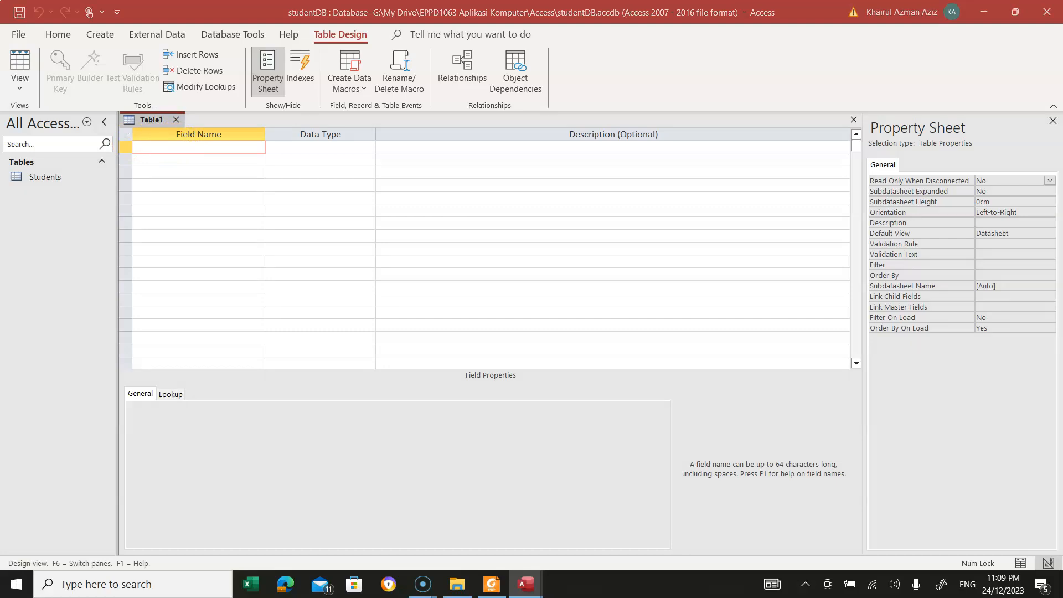
text(P)
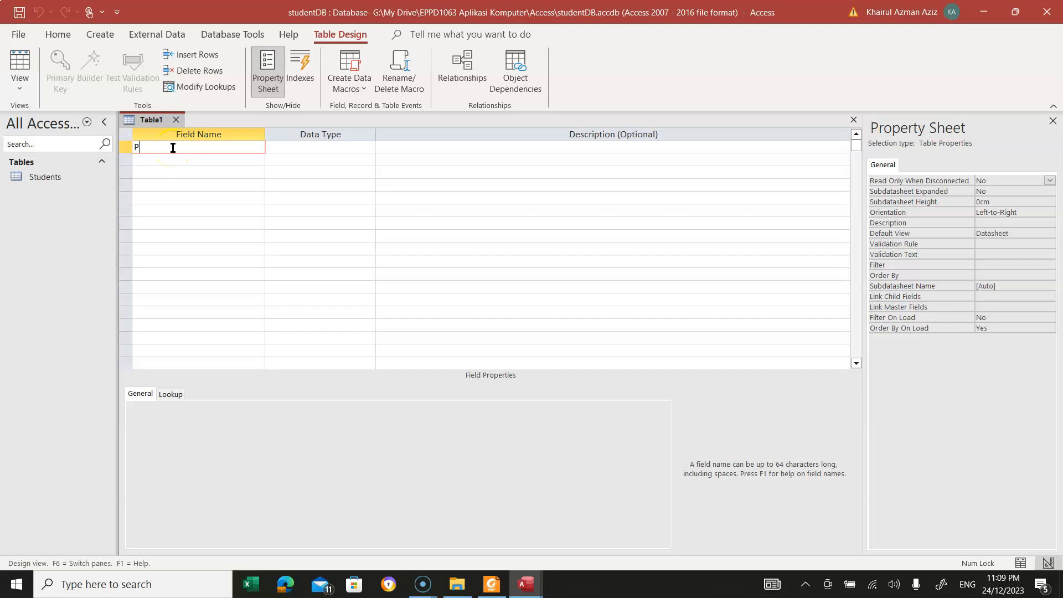
text(rogram Code)
click(297, 146)
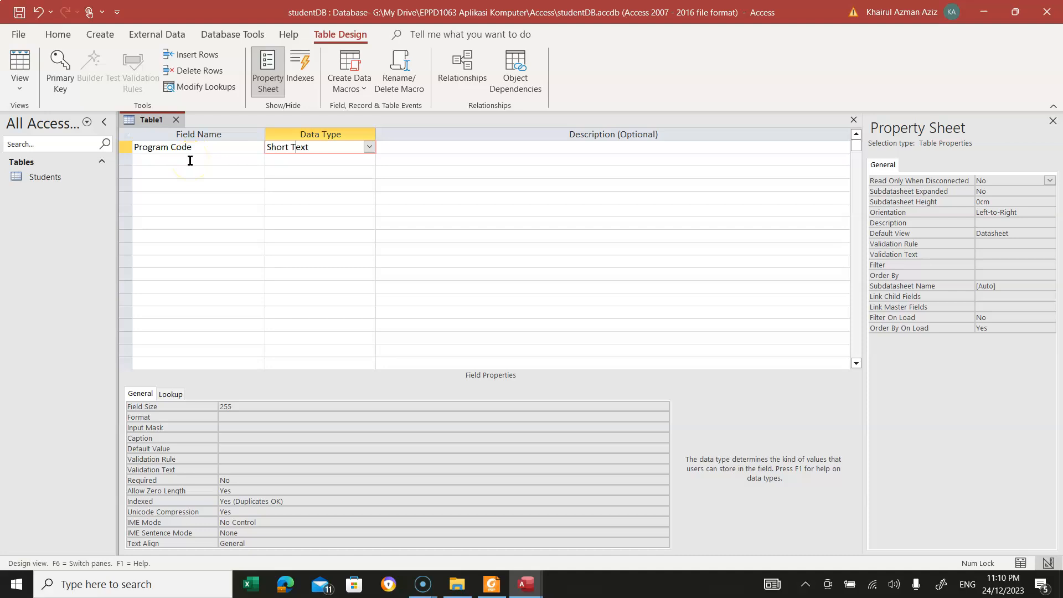
Step: Add a field named Program Name with the Short Text data type below Program Code
click(190, 160)
text(P)
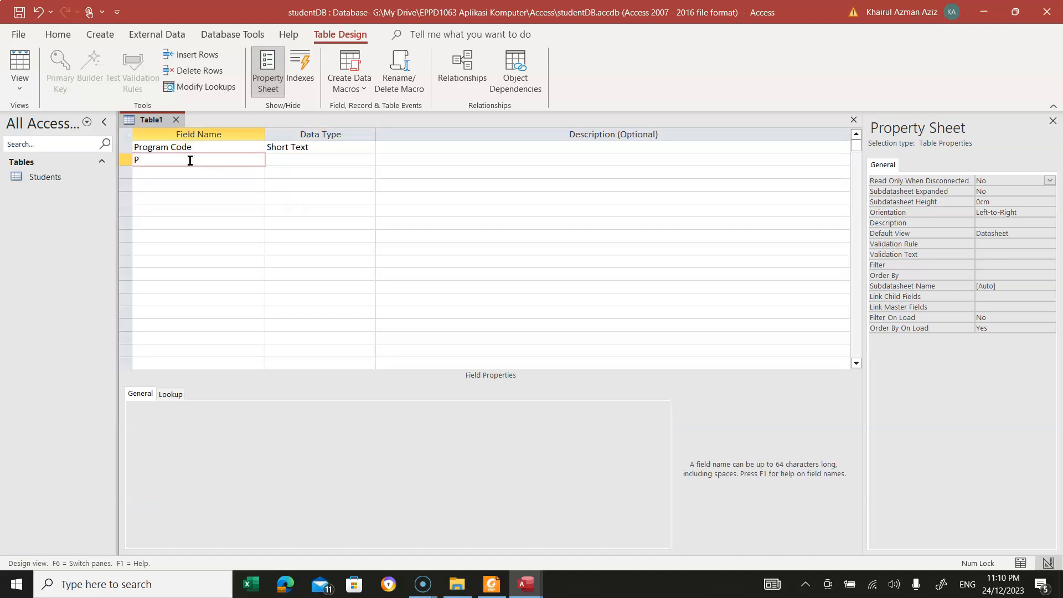
text(g)
key(BackSpace)
text(rogram Name)
click(277, 163)
click(363, 161)
click(325, 172)
Step: Add a field named Program Duration with the Number data type below Program Name
click(237, 176)
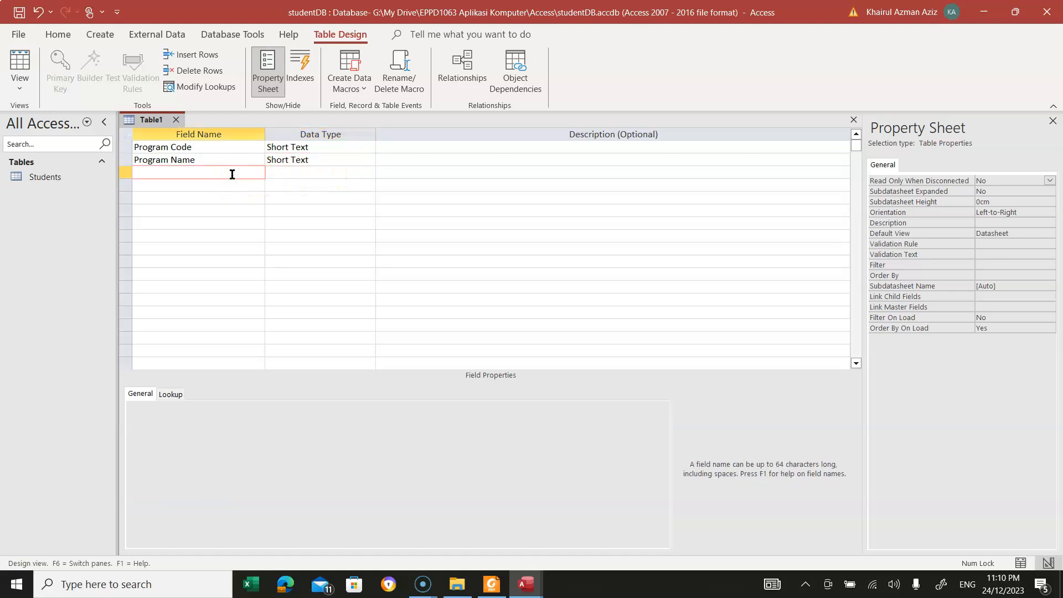
text(Pra)
key(BackSpace)
text(ogram Duration)
click(371, 174)
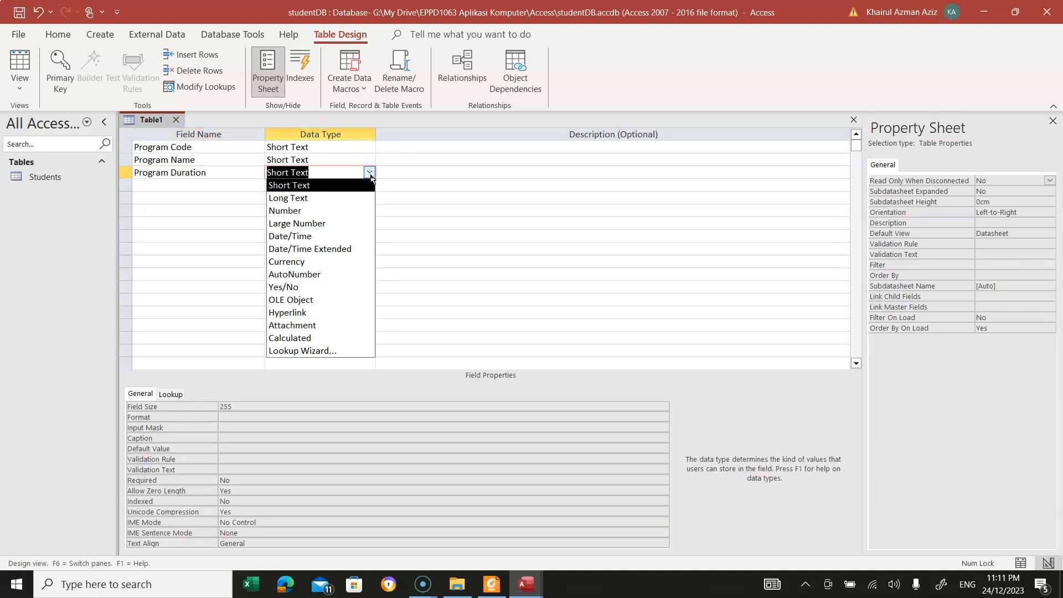
click(301, 213)
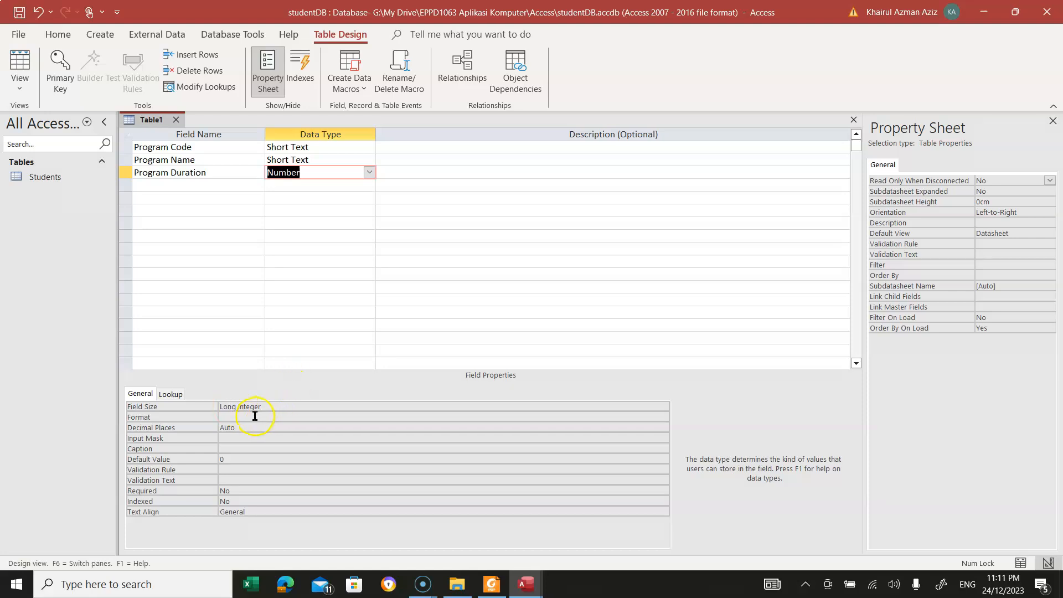
click(234, 185)
click(302, 175)
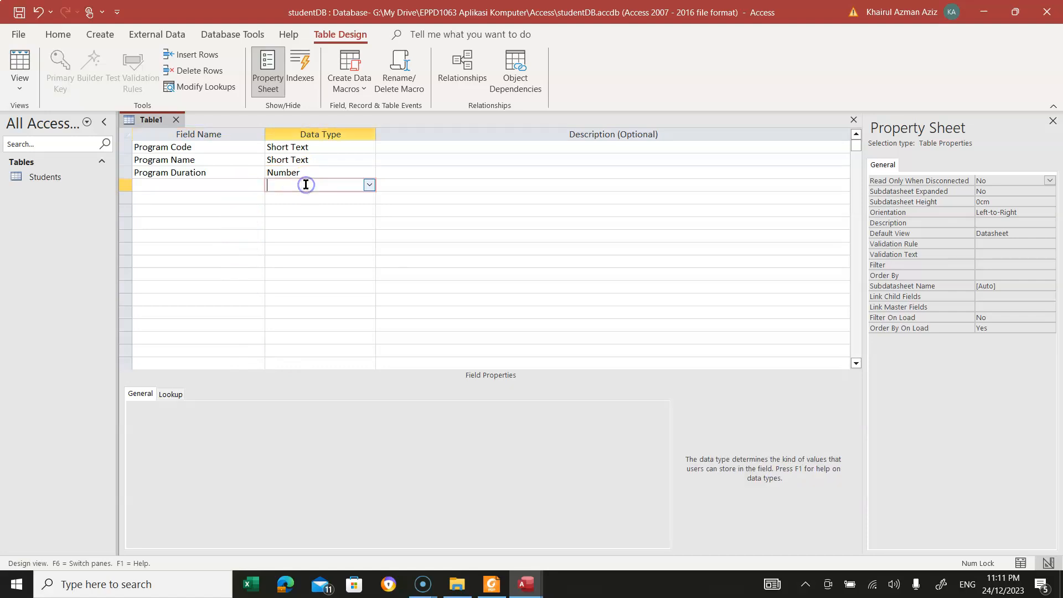
Step: Save the new table as Programs and decline the automatic creation of a primary key
click(23, 17)
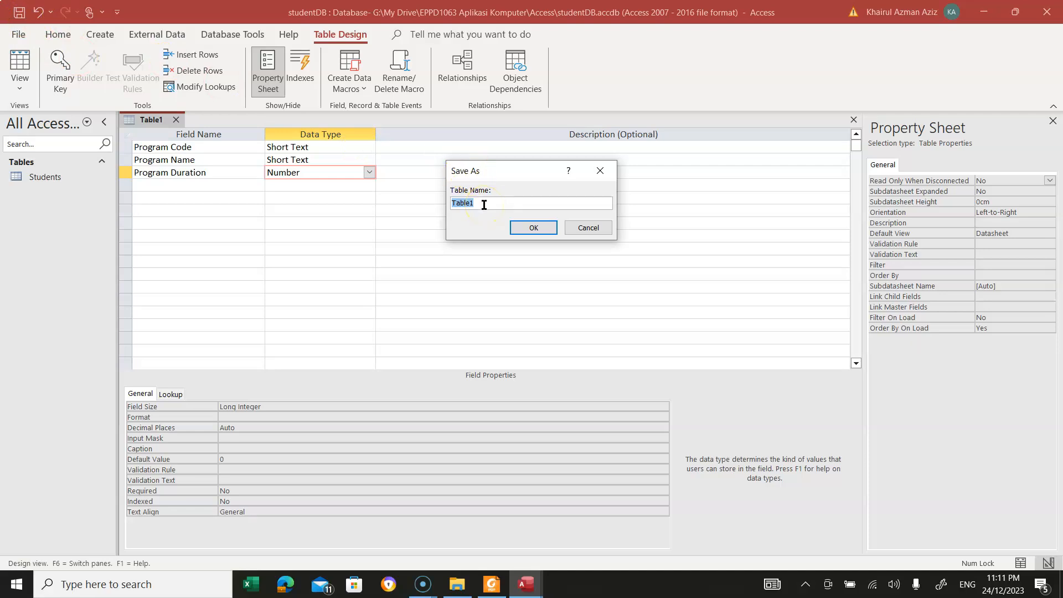
text(Programs)
click(542, 227)
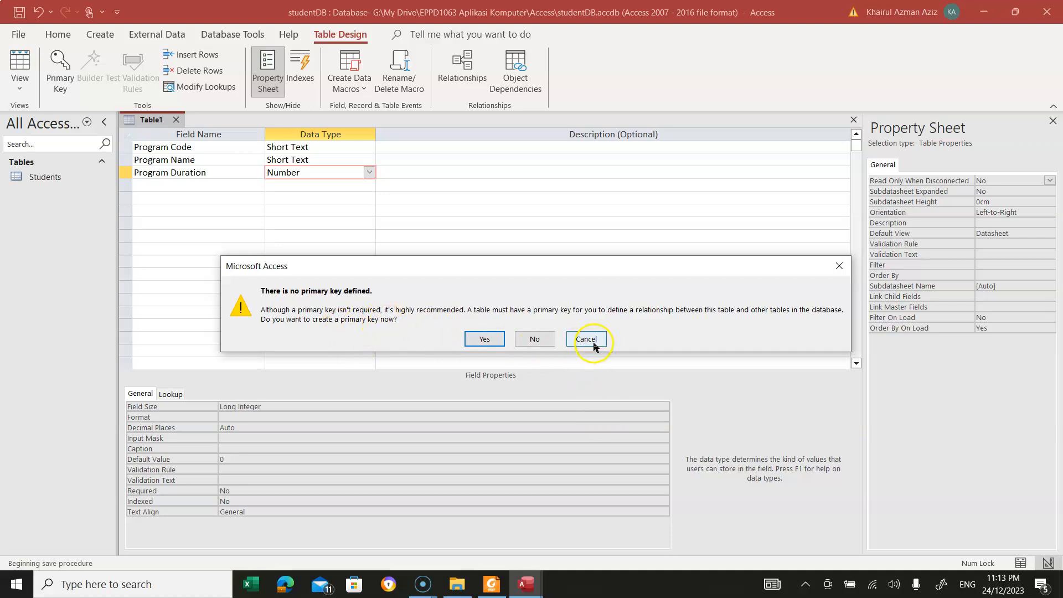
click(534, 344)
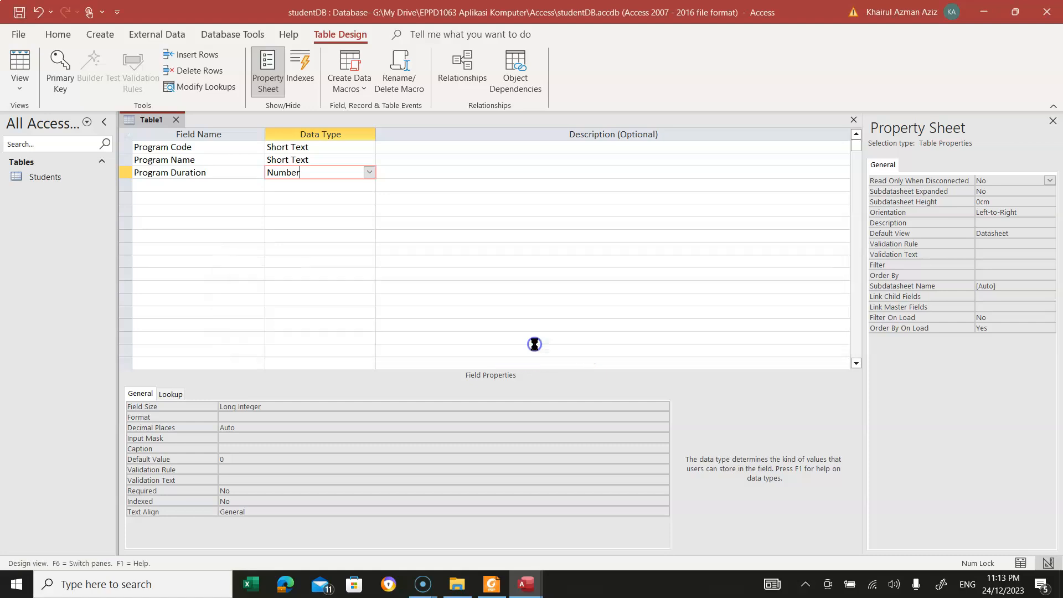
Step: Make Program Code the primary key of the Programs table, and save and close the table
click(229, 171)
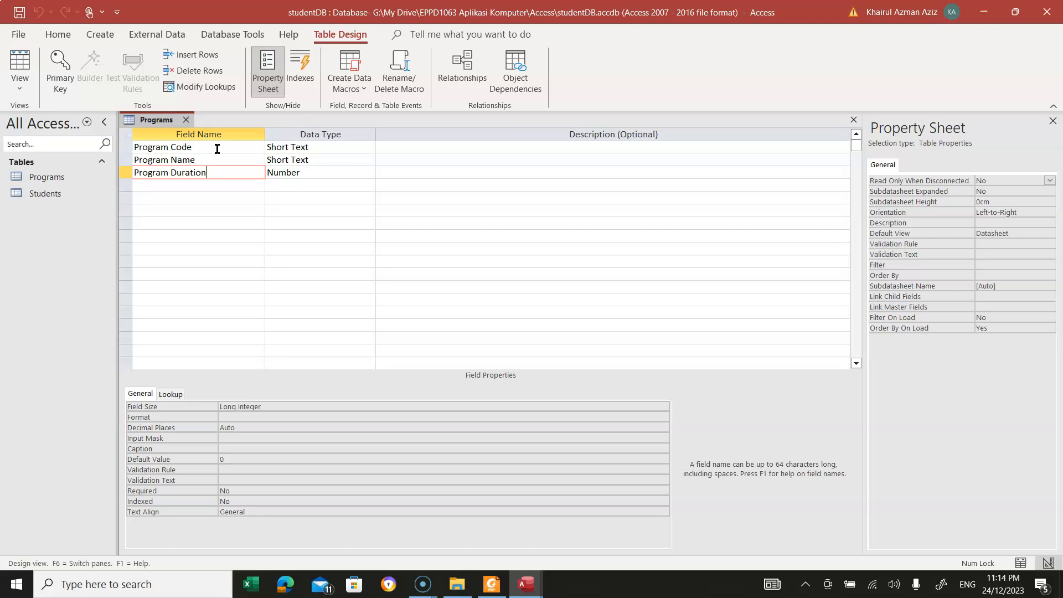
click(217, 149)
click(196, 146)
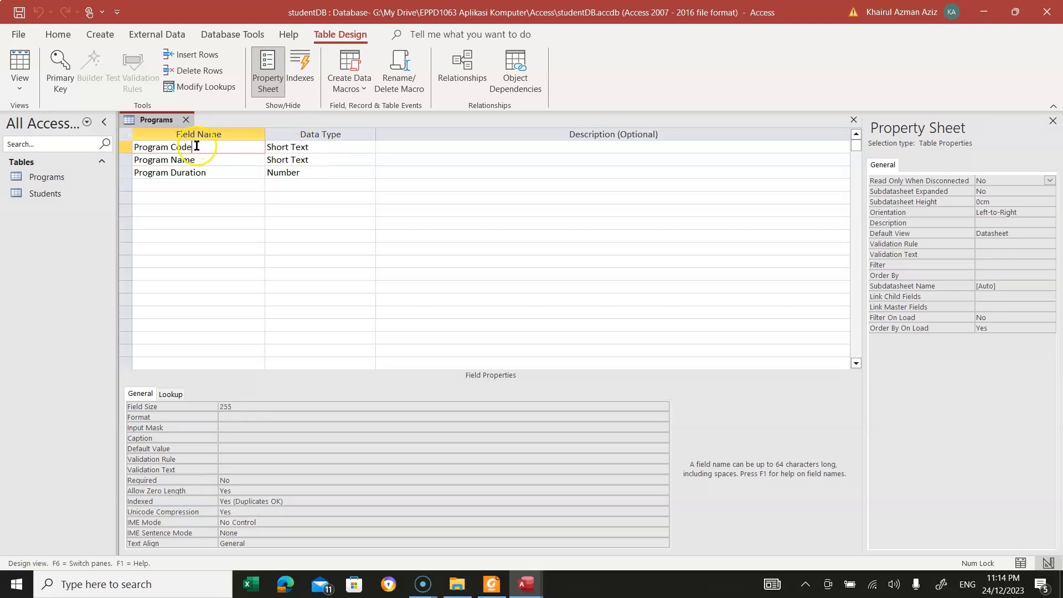
click(196, 147)
click(58, 57)
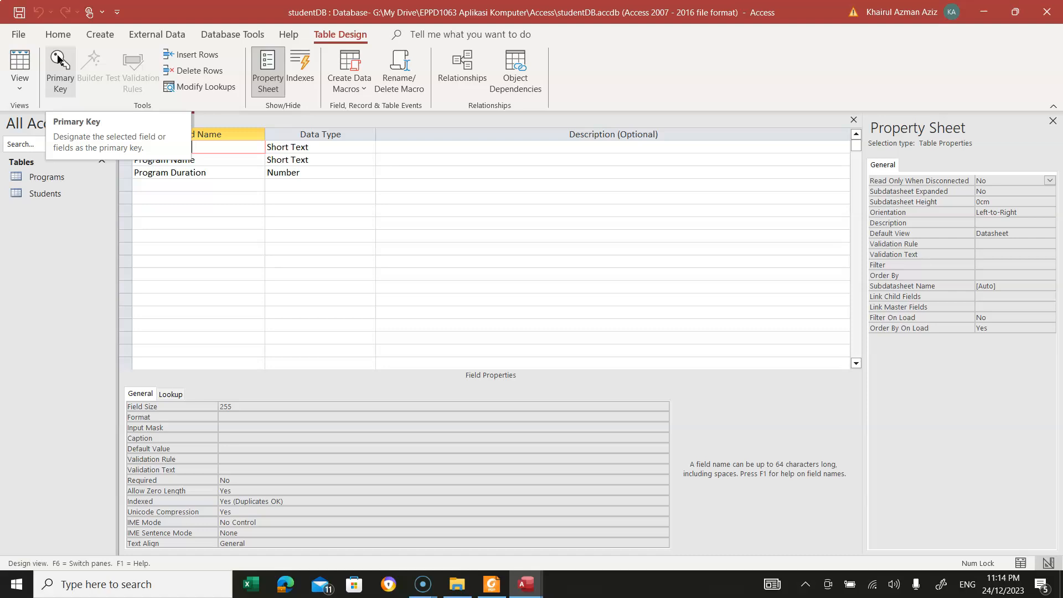
click(57, 56)
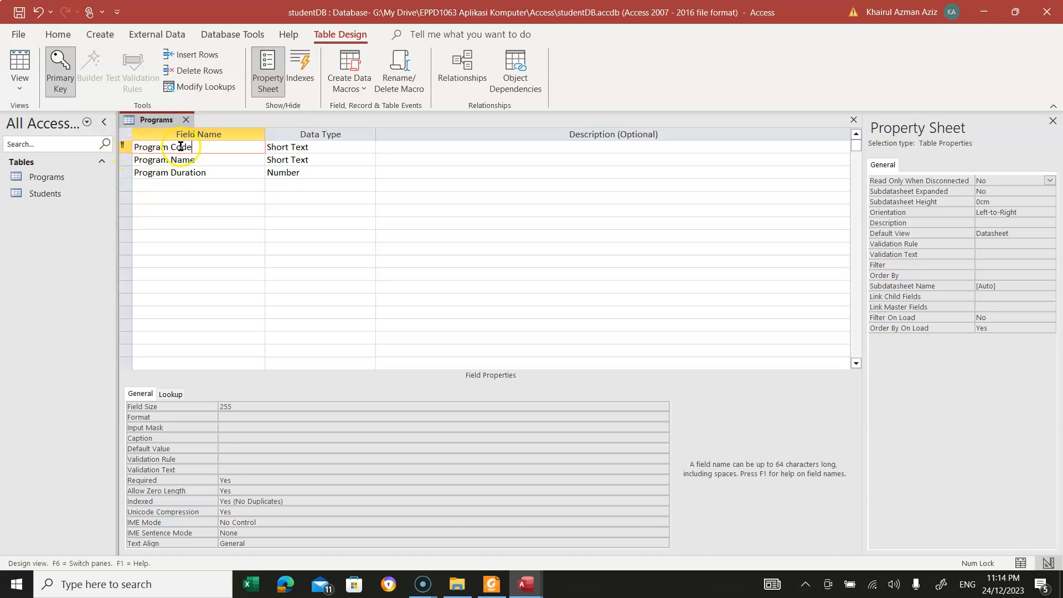
click(19, 14)
click(853, 120)
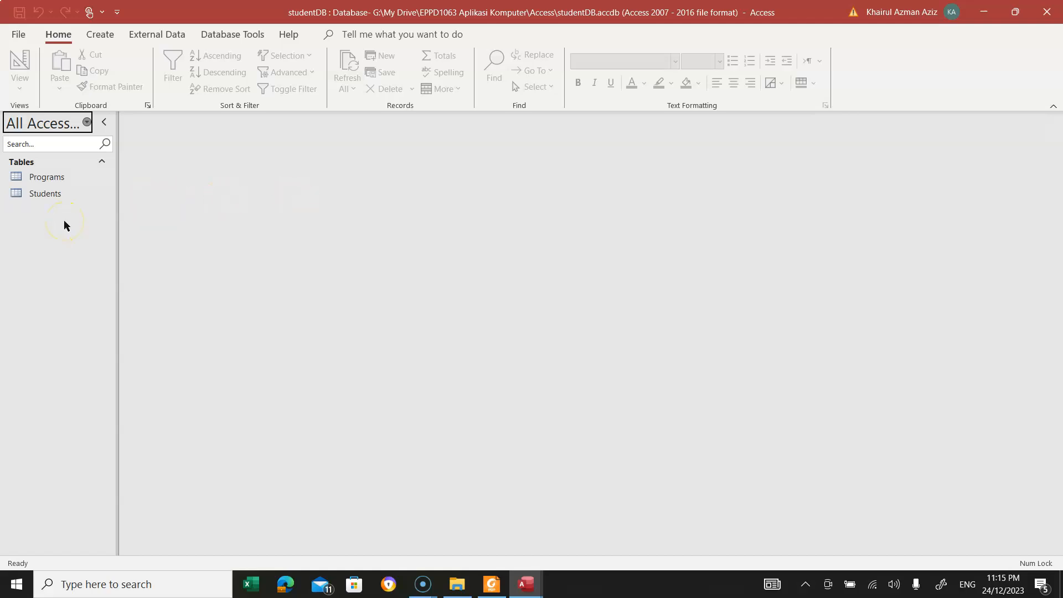
Step: Create another table in Design View and add a Course Code field with the Short Text data type
click(102, 34)
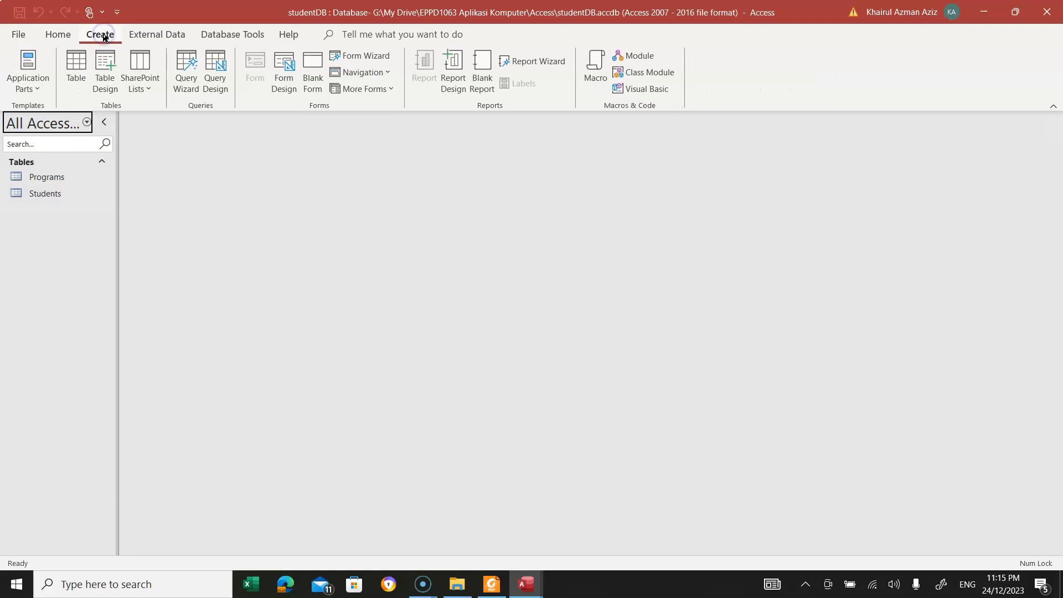
click(109, 71)
click(190, 143)
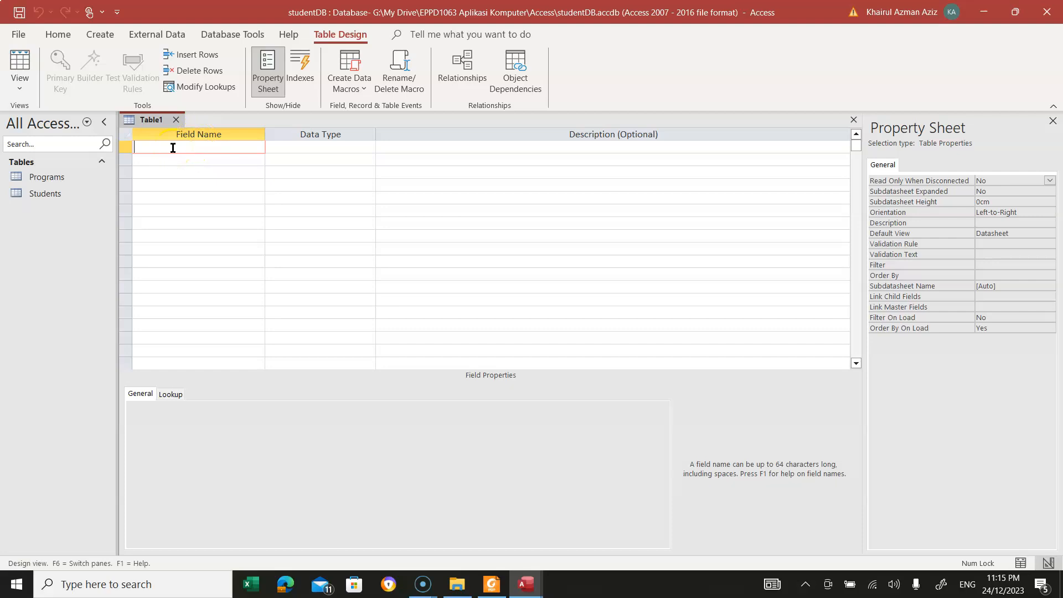
click(194, 148)
text(Course Code)
click(366, 148)
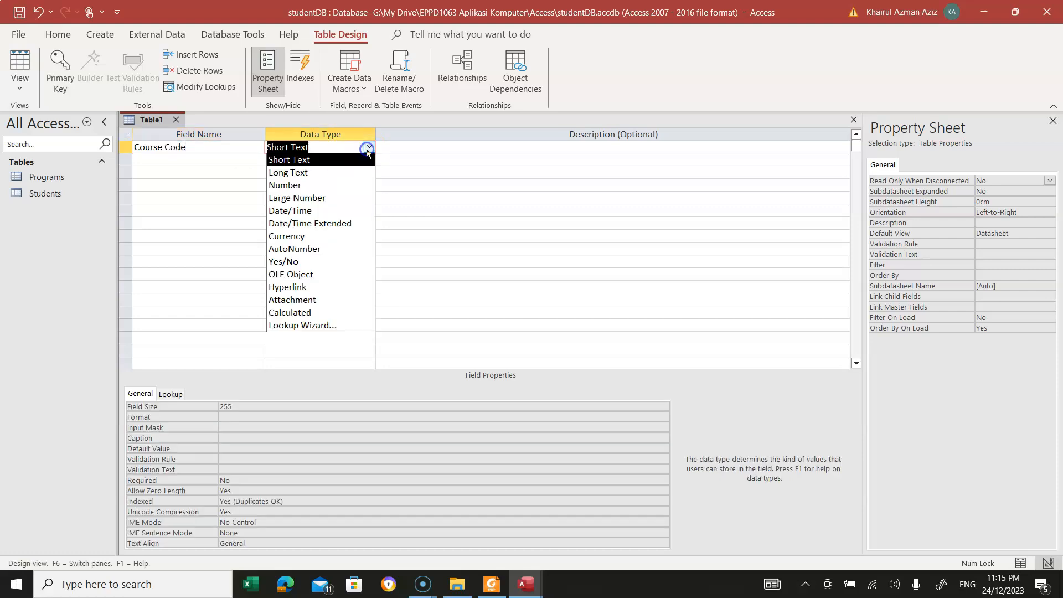
click(300, 162)
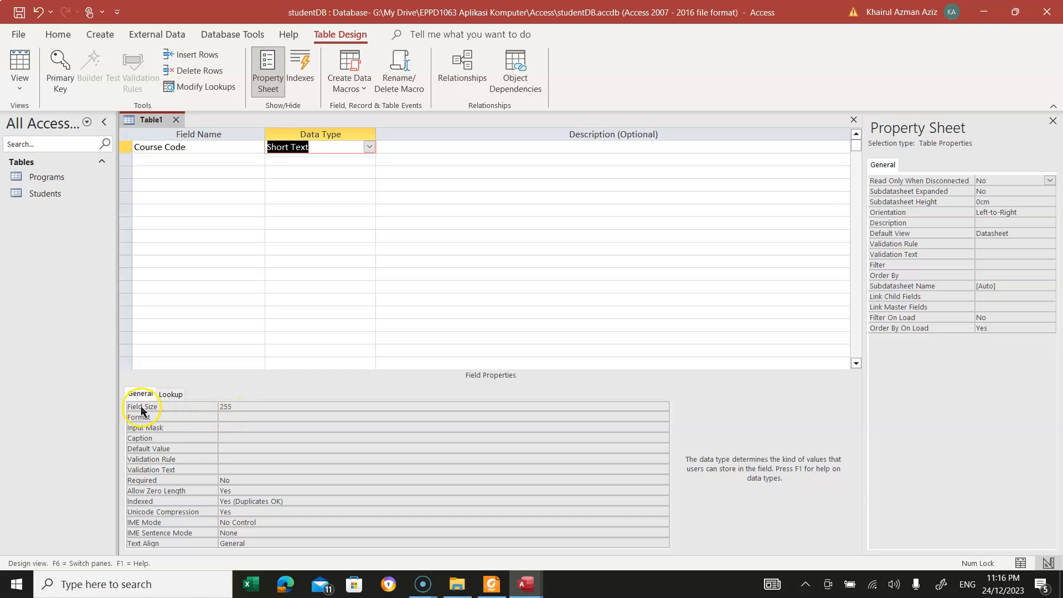
Step: Set the field size of Course Code to 8
click(236, 407)
key(BackSpace)
key(BackSpace)
key(BackSpace)
text(8)
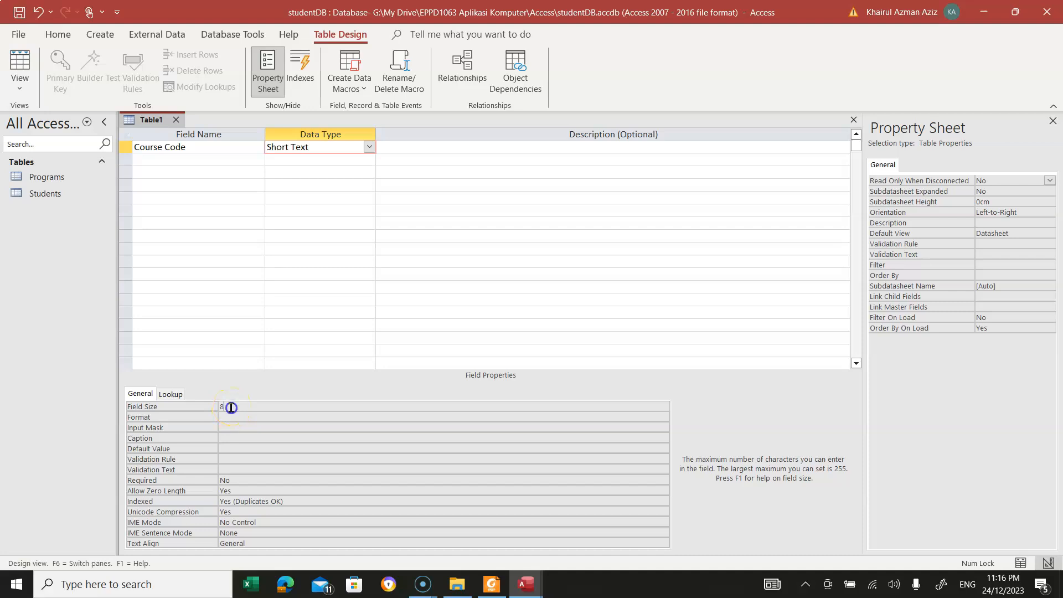
Step: Add a field named Course Name with the Short Text data type below Course Code
click(175, 159)
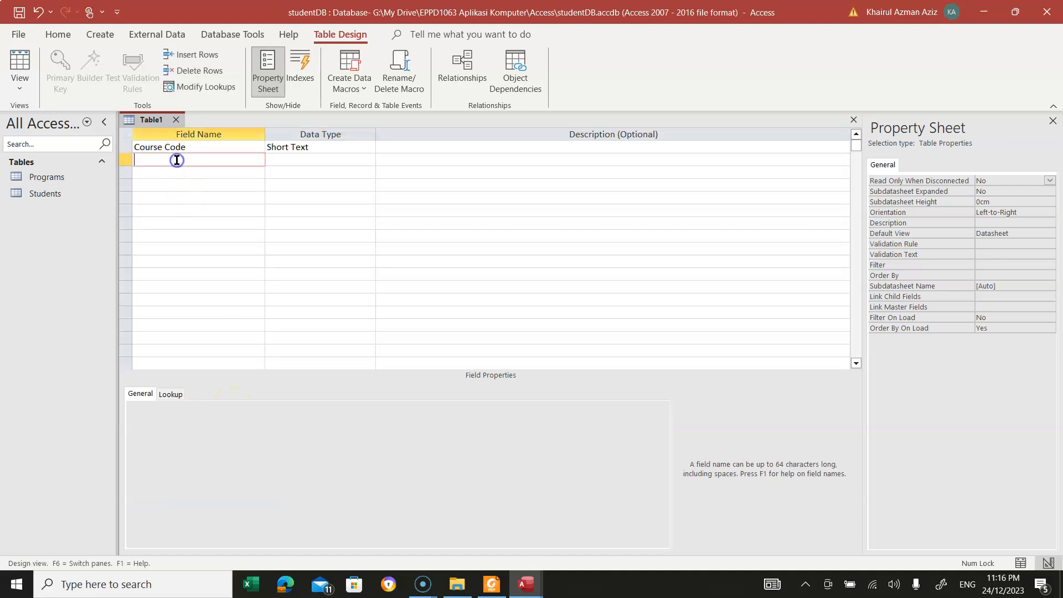
text(Course Name)
click(370, 159)
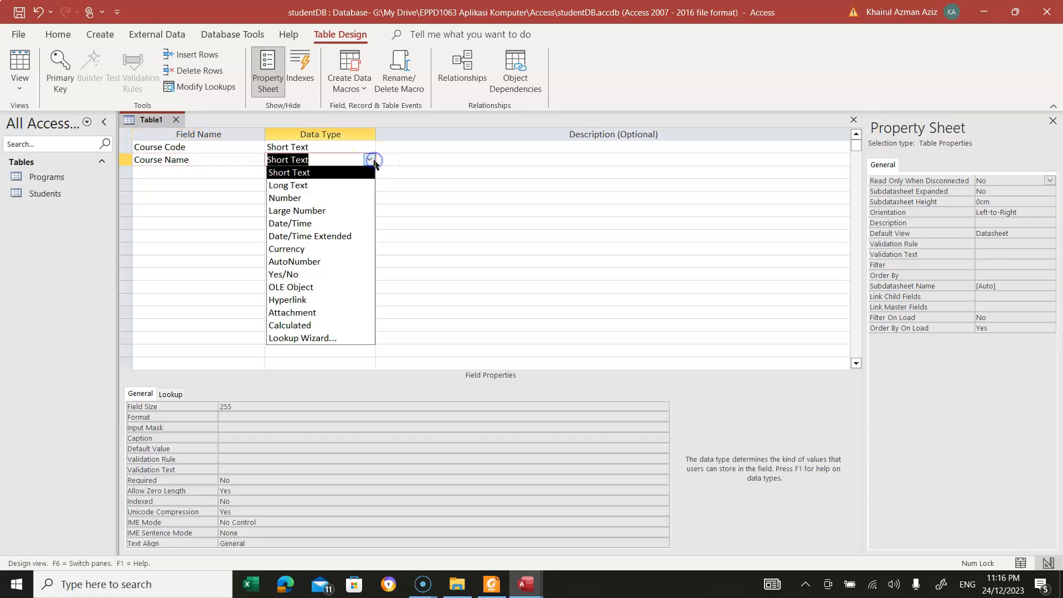
click(305, 176)
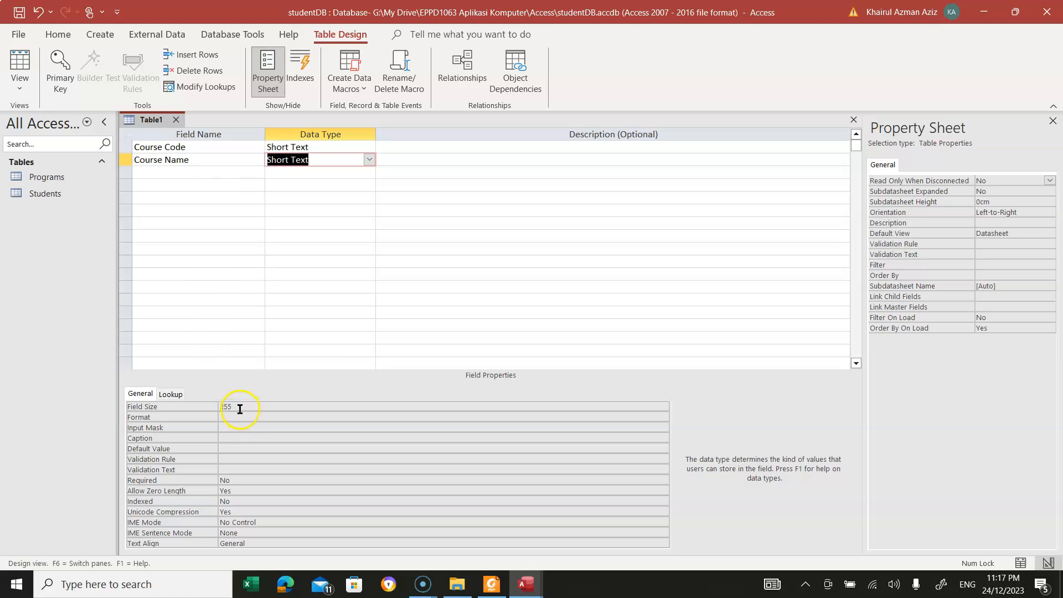
Step: Add a field named Credit Hours with the Number data type below Course Name
click(152, 175)
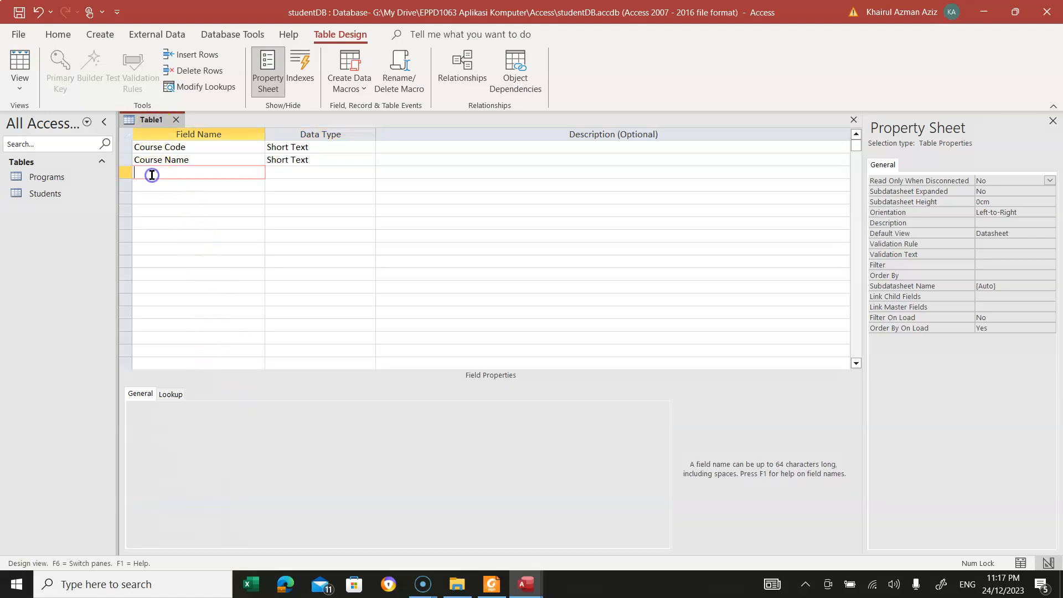
text(Credit Hours)
click(369, 172)
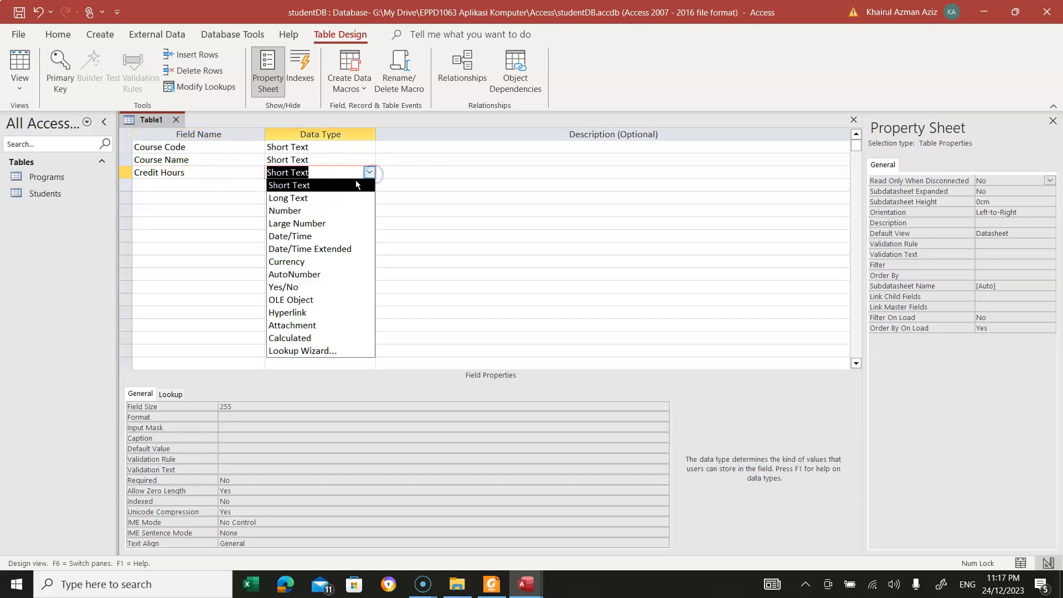
click(294, 213)
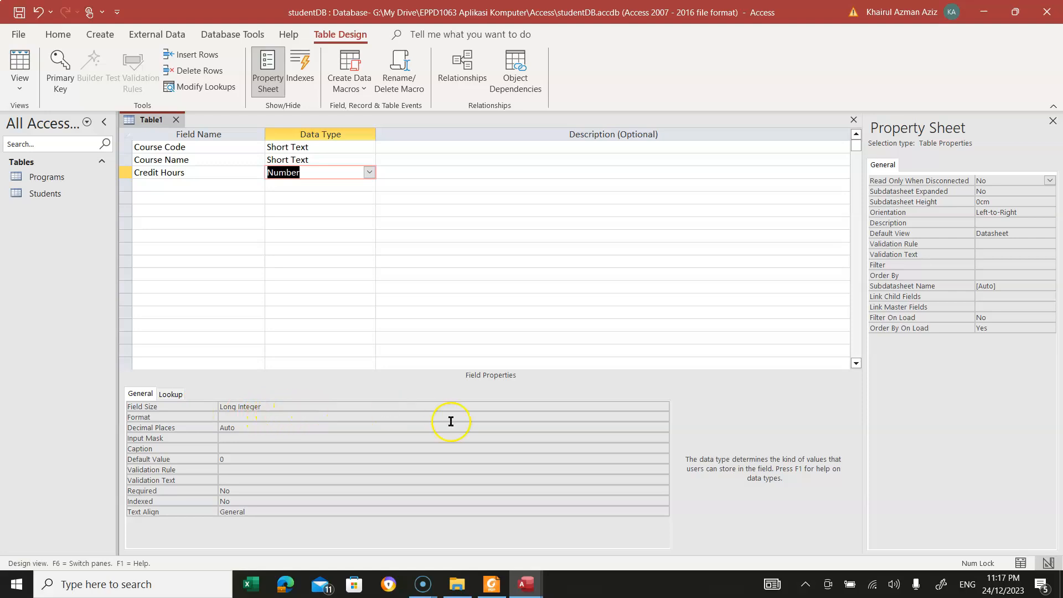
Step: Set the Credit Hours field size to Integer and its decimal places to 0
click(664, 407)
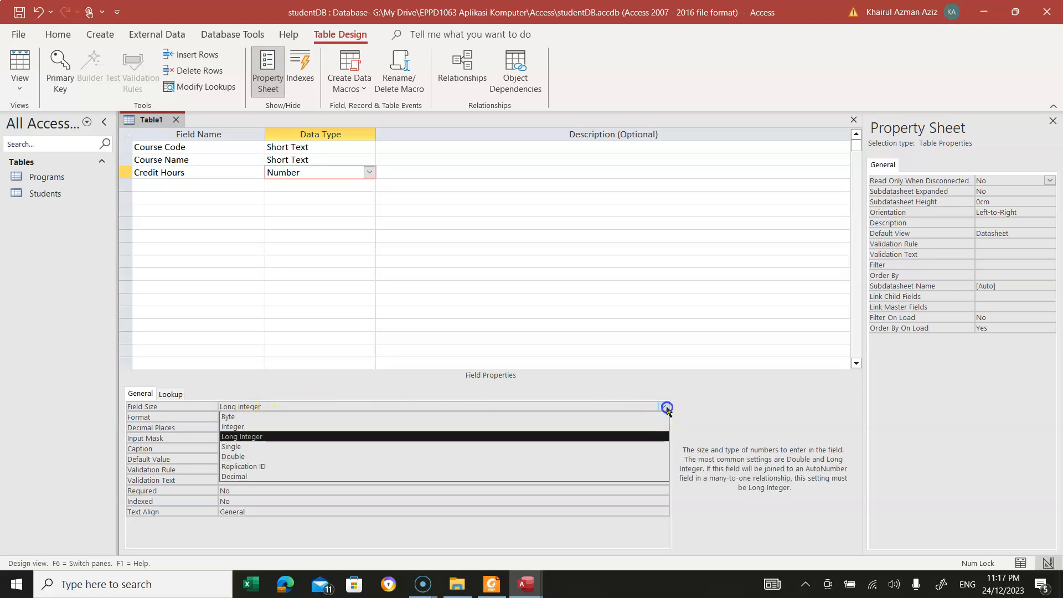
click(238, 427)
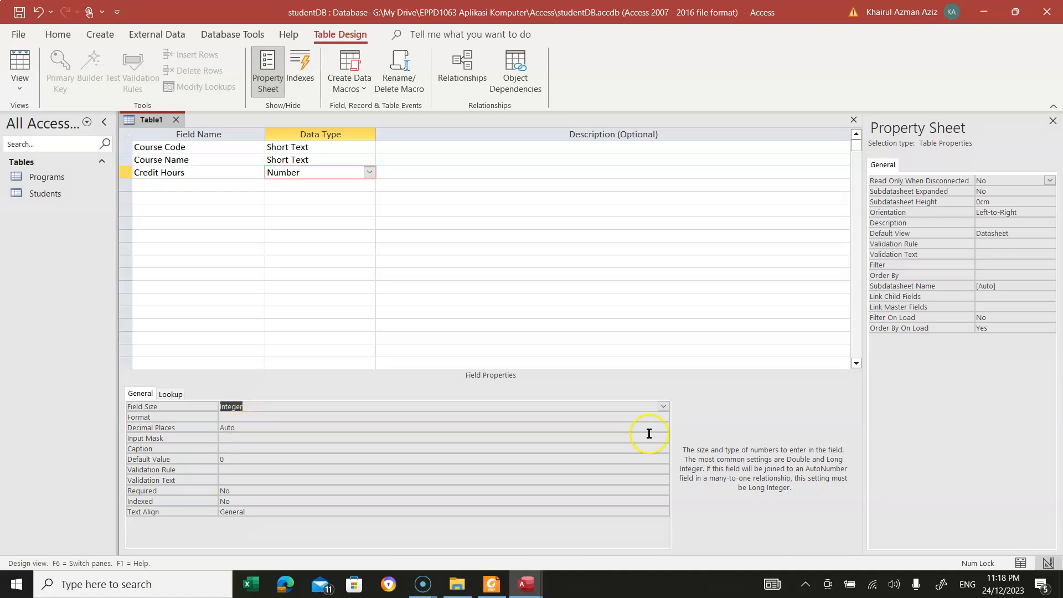
click(666, 426)
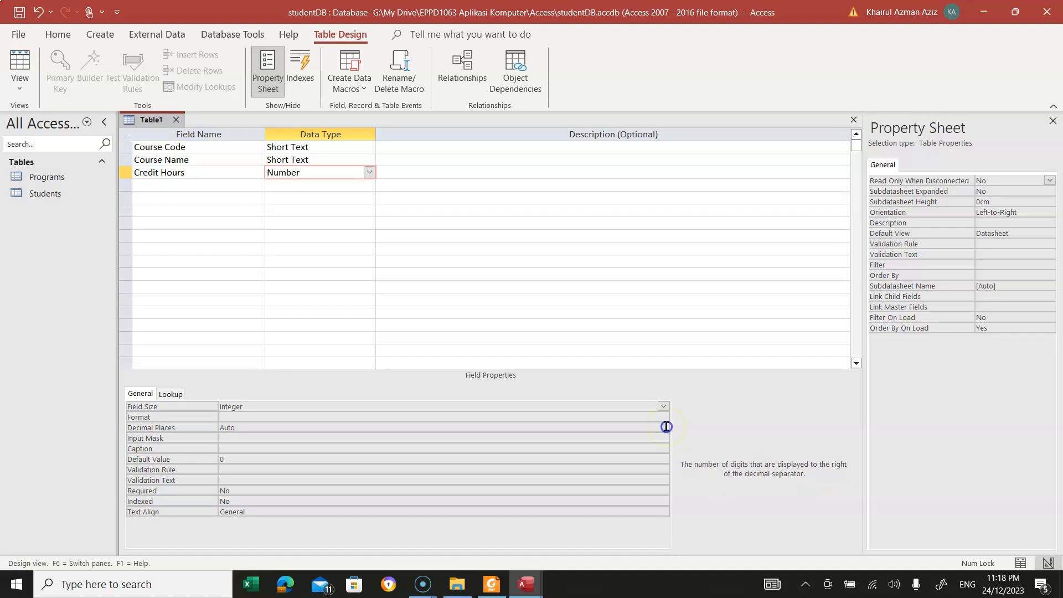
click(663, 427)
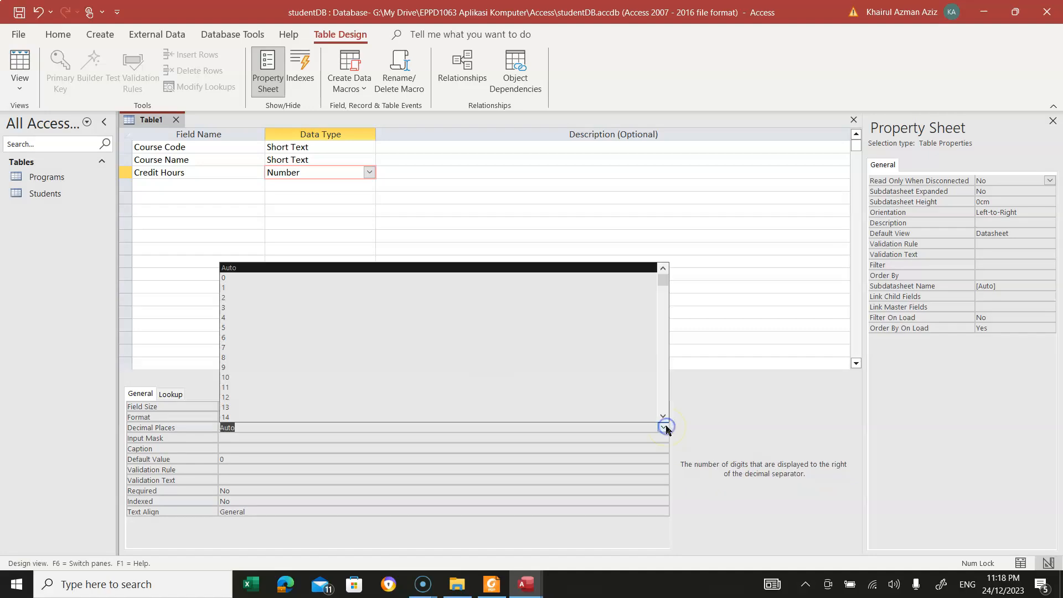
click(230, 279)
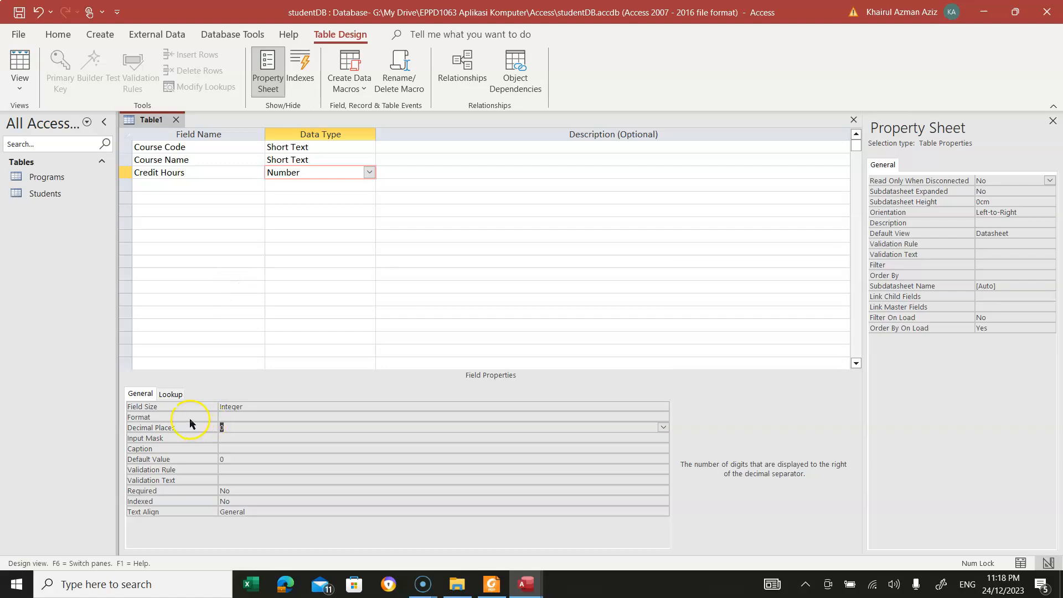
Step: Make Course Code the primary key and save the table as Courses
click(214, 148)
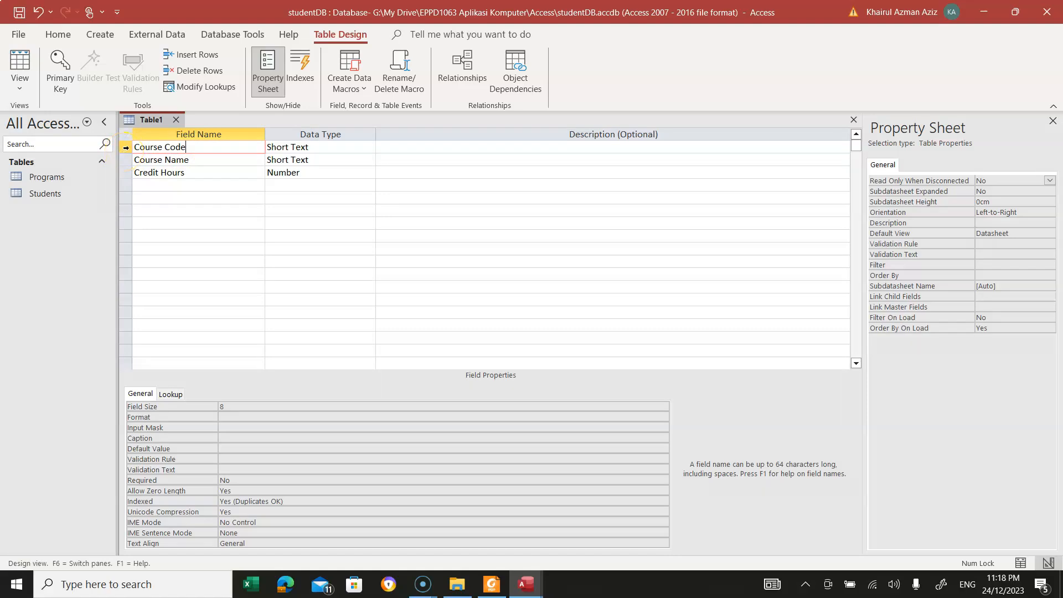
click(60, 71)
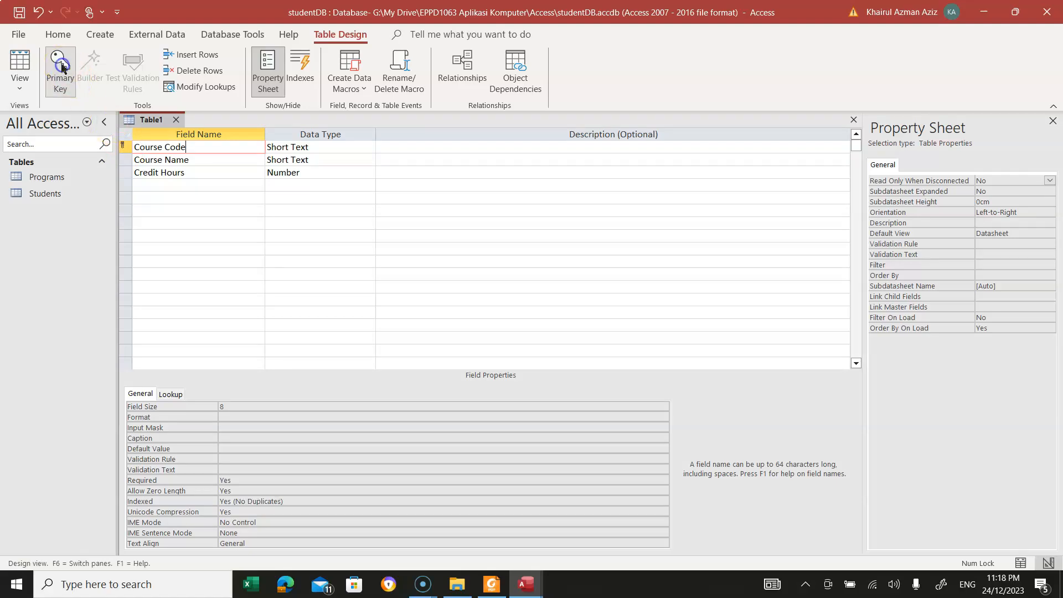
click(19, 12)
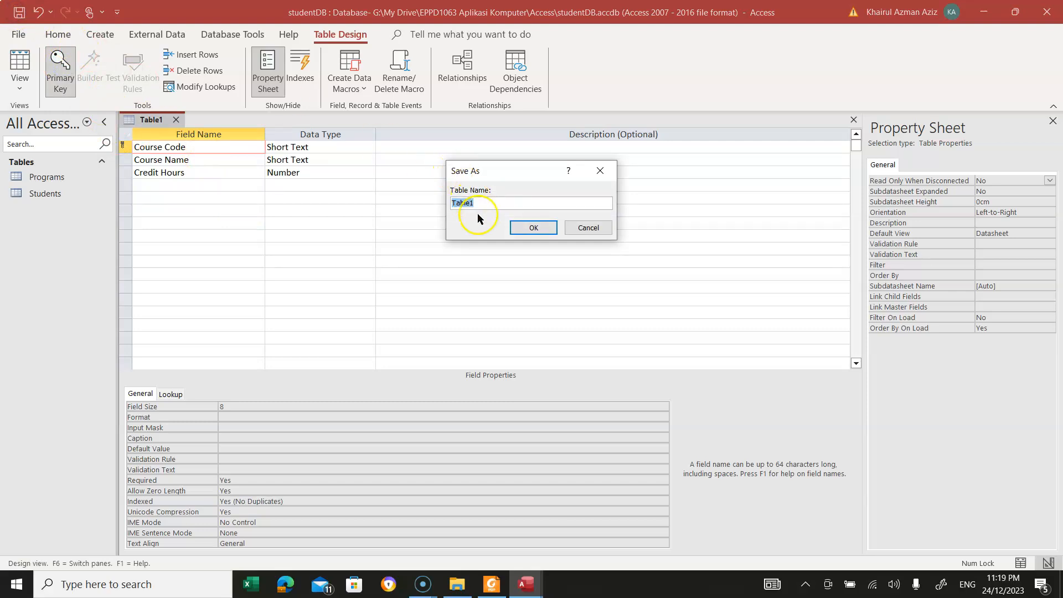
text(Courses)
click(533, 232)
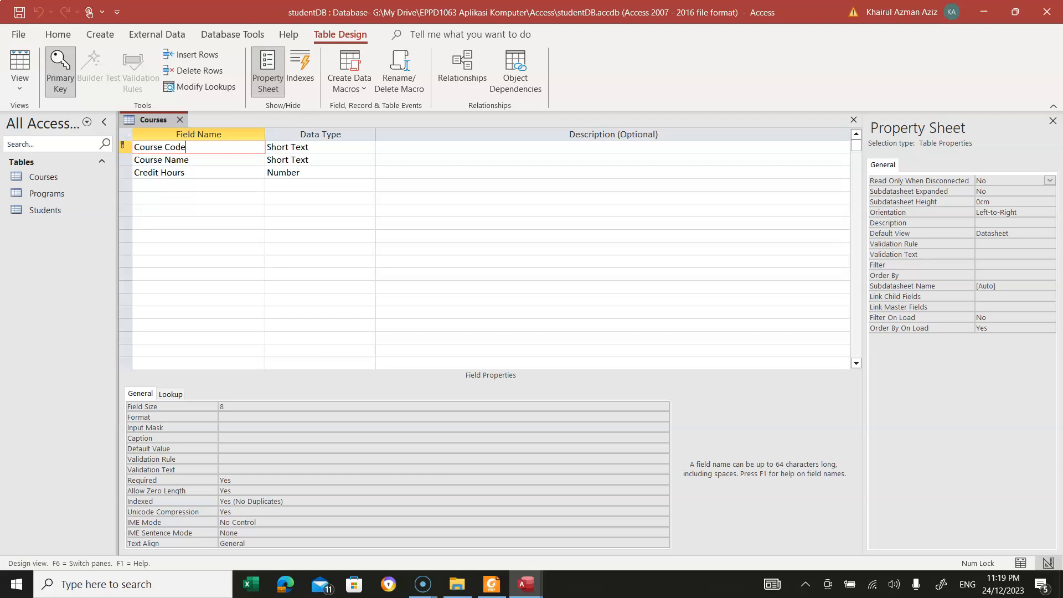
Step: Create a new table, save it as Semester and open it in Design view
click(102, 34)
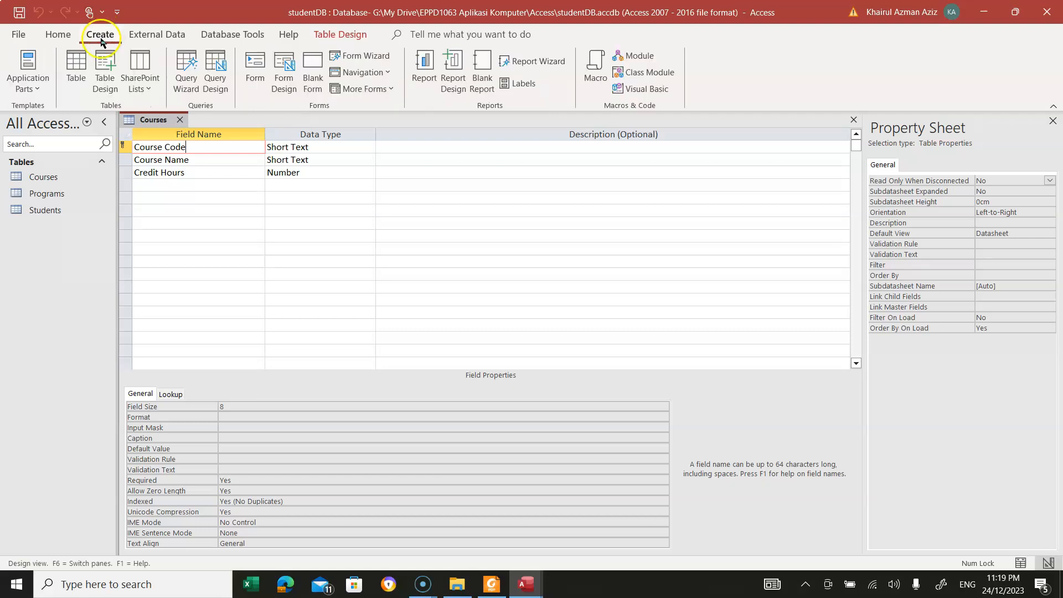
click(79, 201)
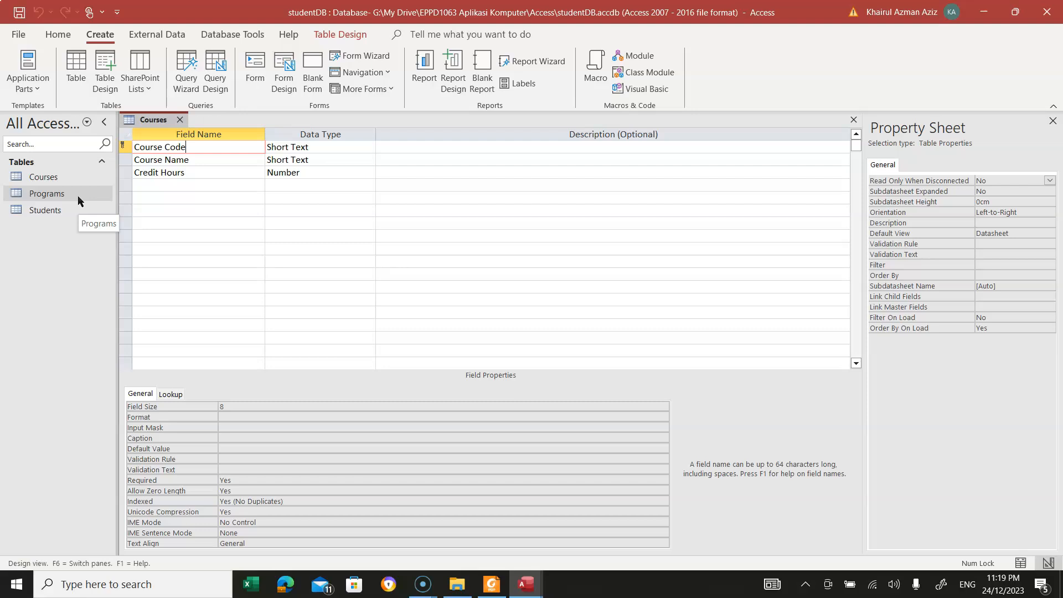
click(77, 64)
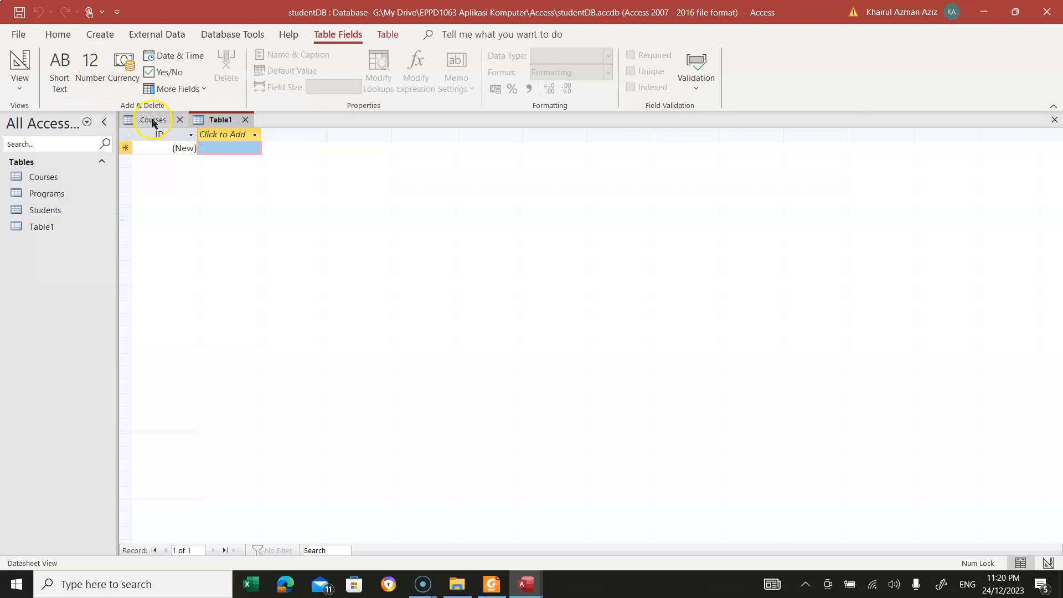
click(20, 67)
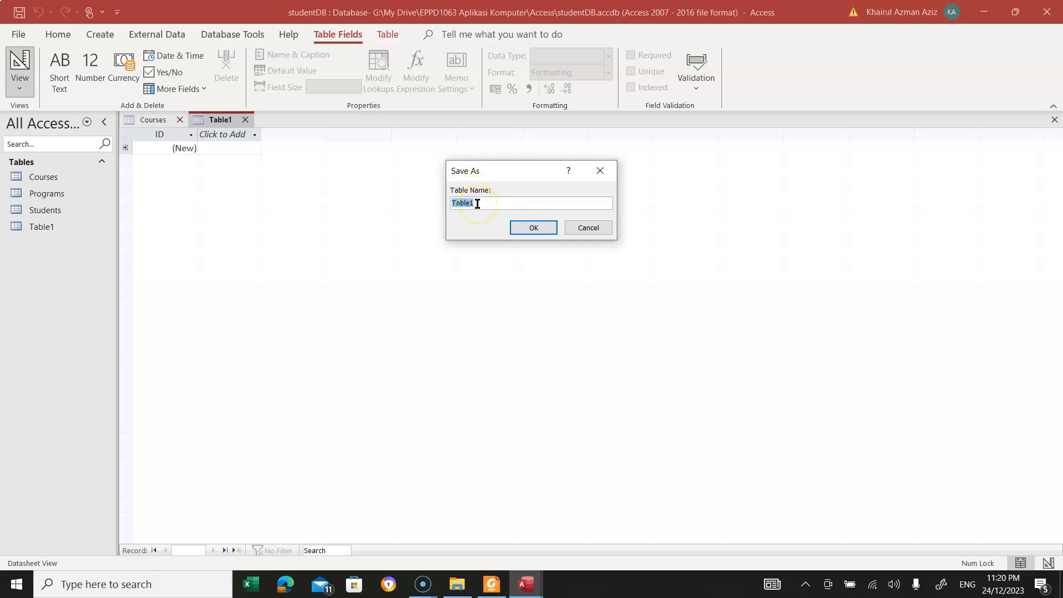
text(Semester)
click(541, 228)
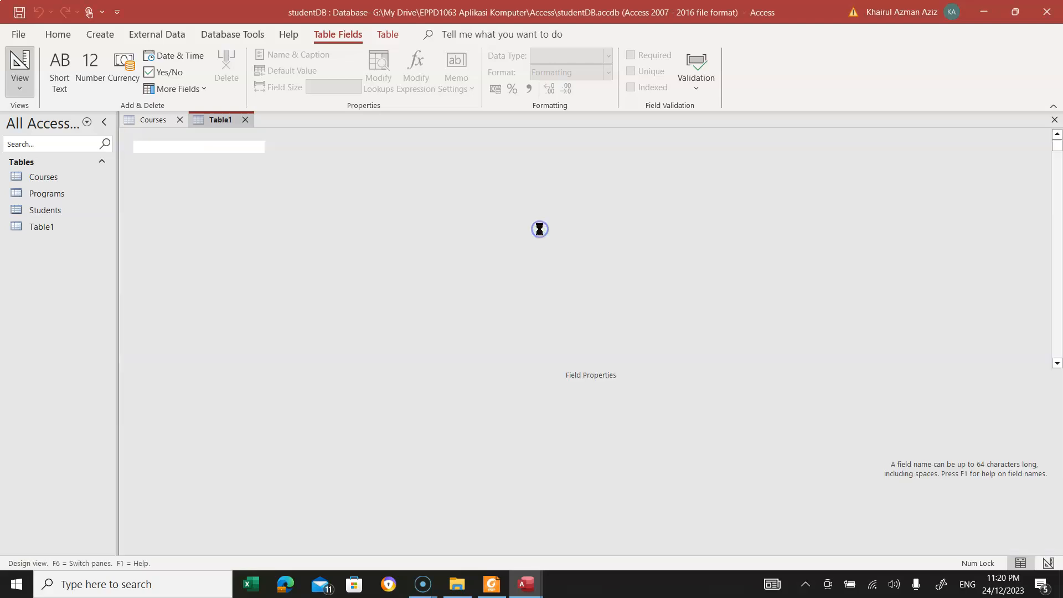
Step: Rename the Semester table's ID field to Semester Code
text(Semet)
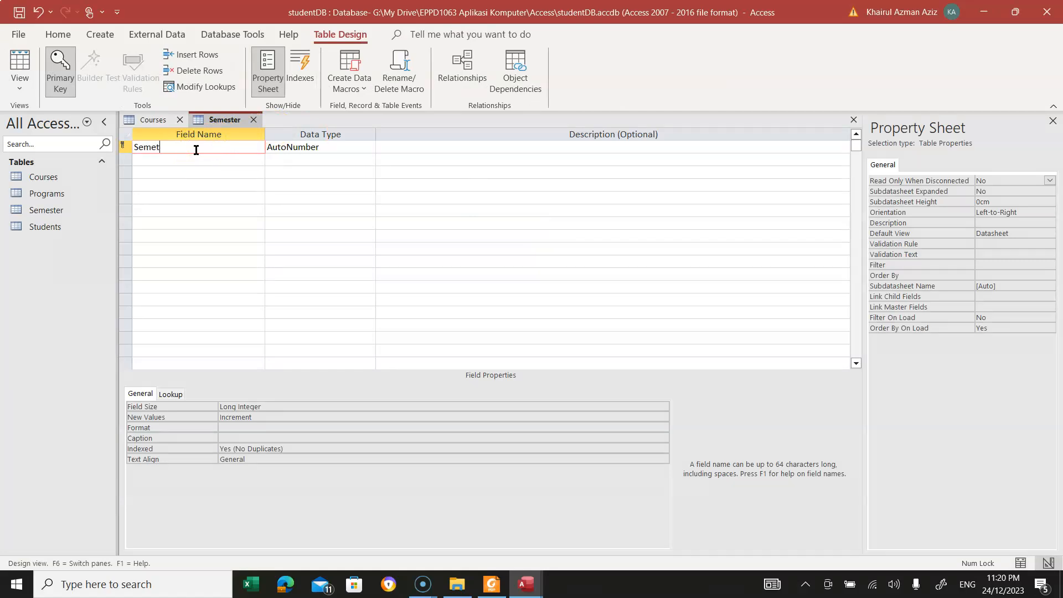
key(BackSpace)
text(ster Code)
Step: Add two Short Text fields named Semester and Session below Semester Code
click(151, 162)
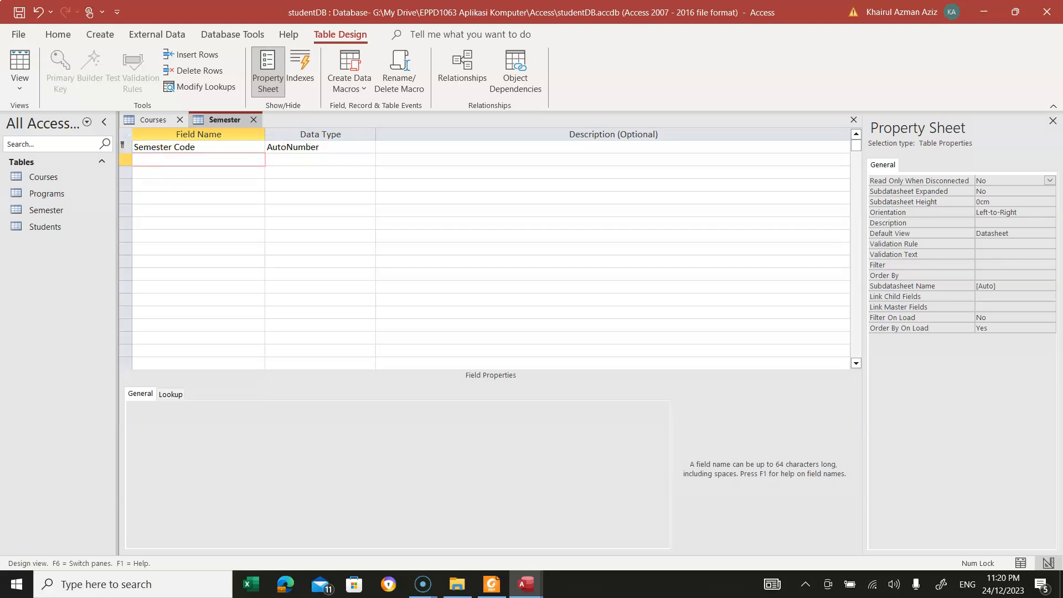
text(Semester)
click(183, 173)
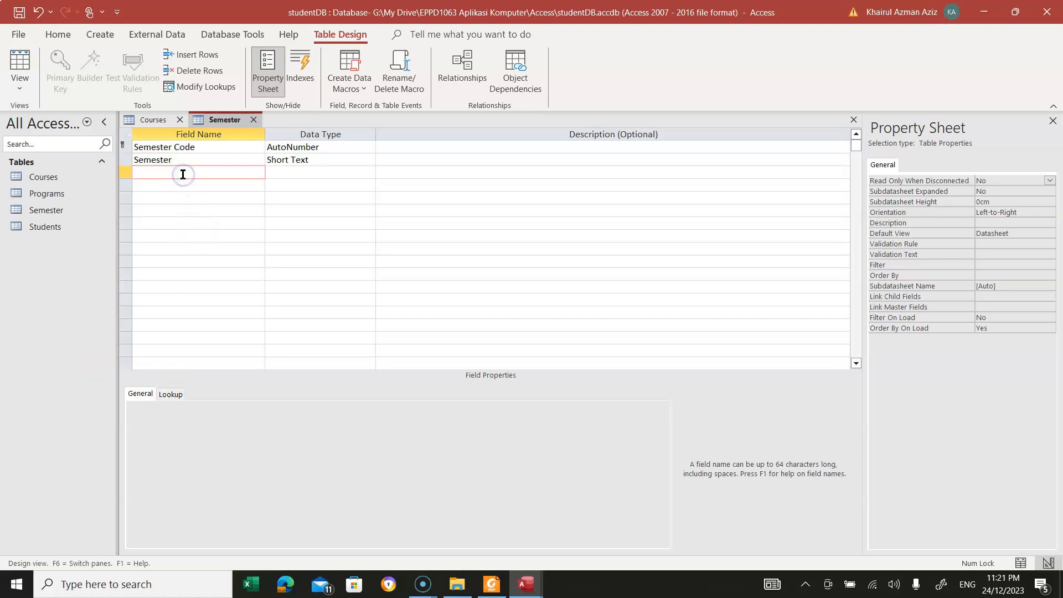
text(Session)
click(202, 174)
Step: Change the data type of the Semester field to Number
click(208, 160)
click(368, 161)
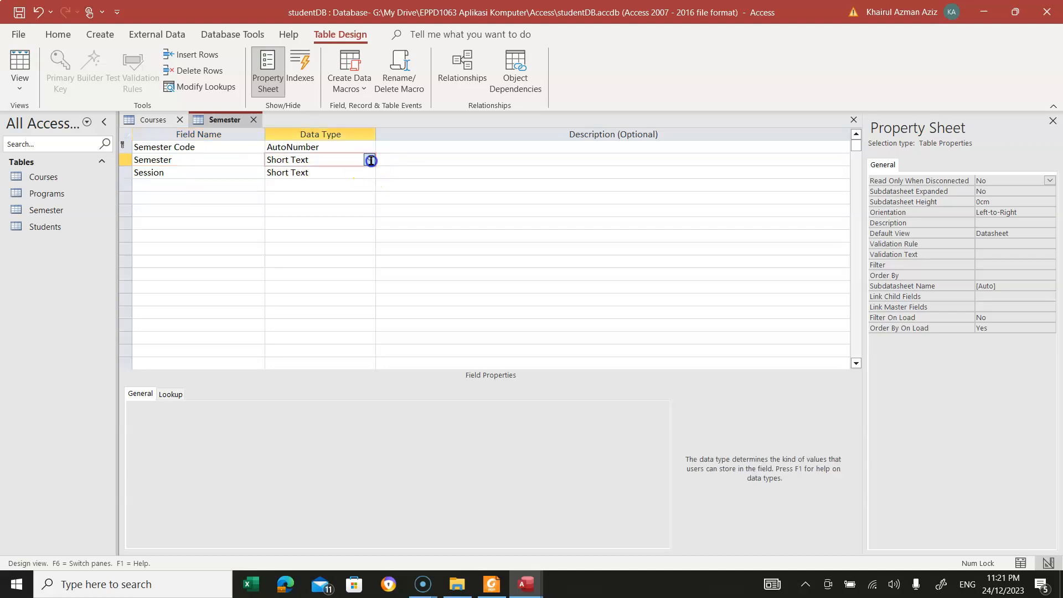
click(369, 160)
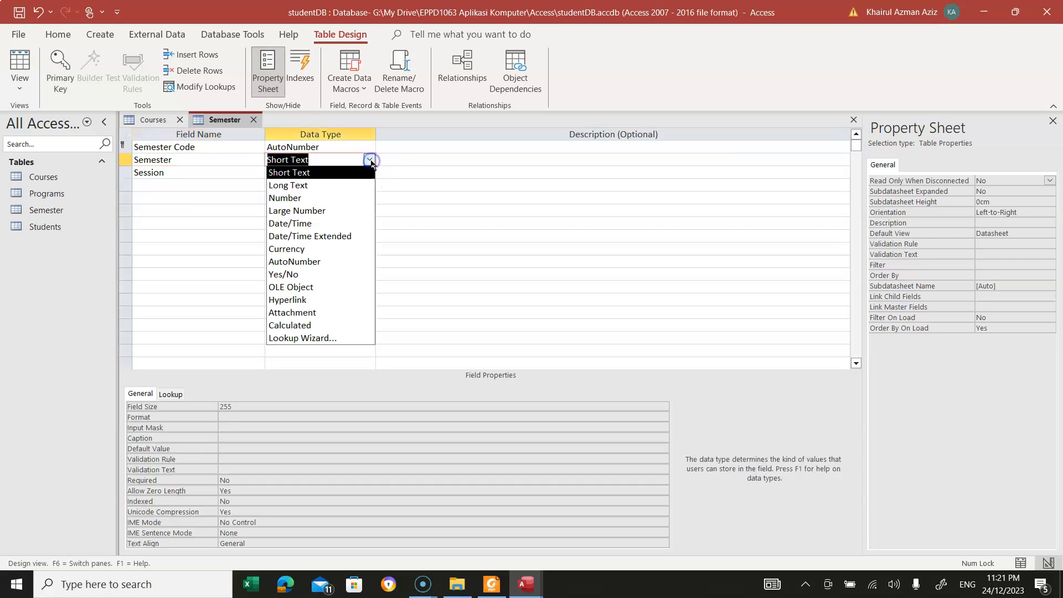
click(295, 198)
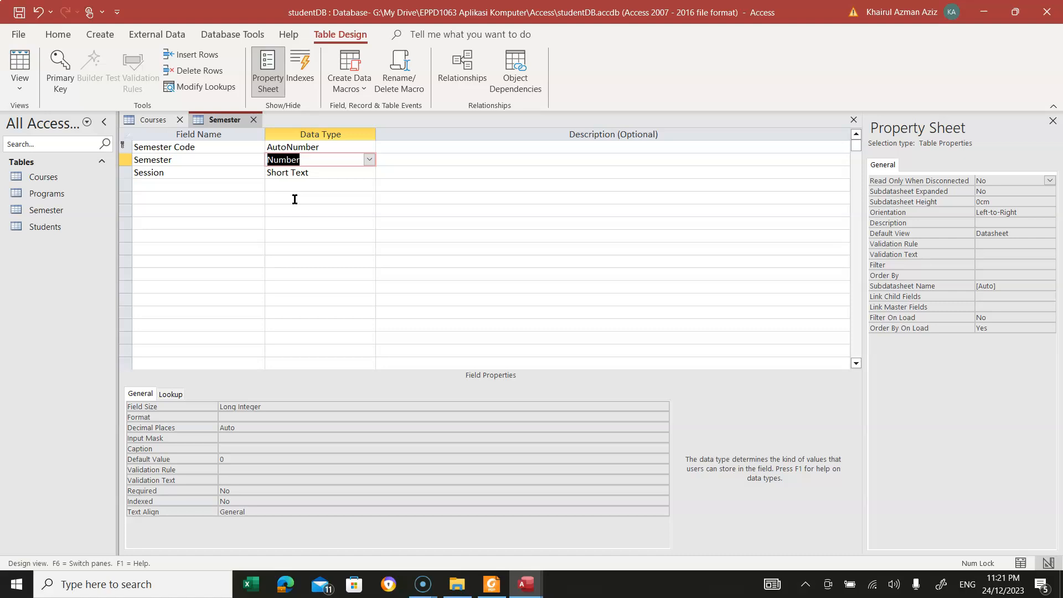
Step: Enter 2023/2024 as the description of the Session field
click(385, 174)
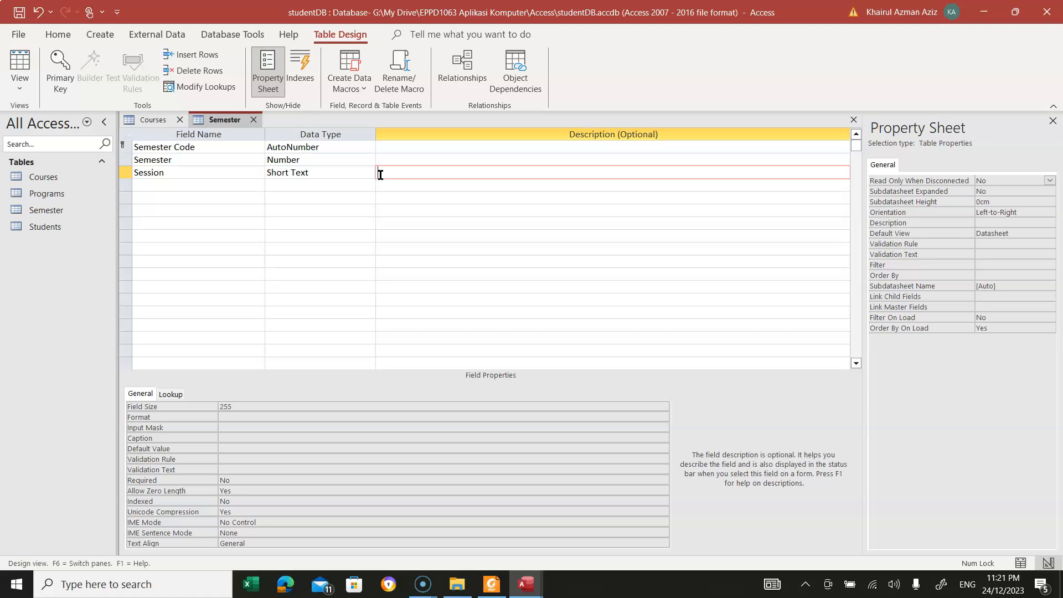
text(2023/2024)
drag(423, 173, 375, 172)
click(401, 174)
click(341, 170)
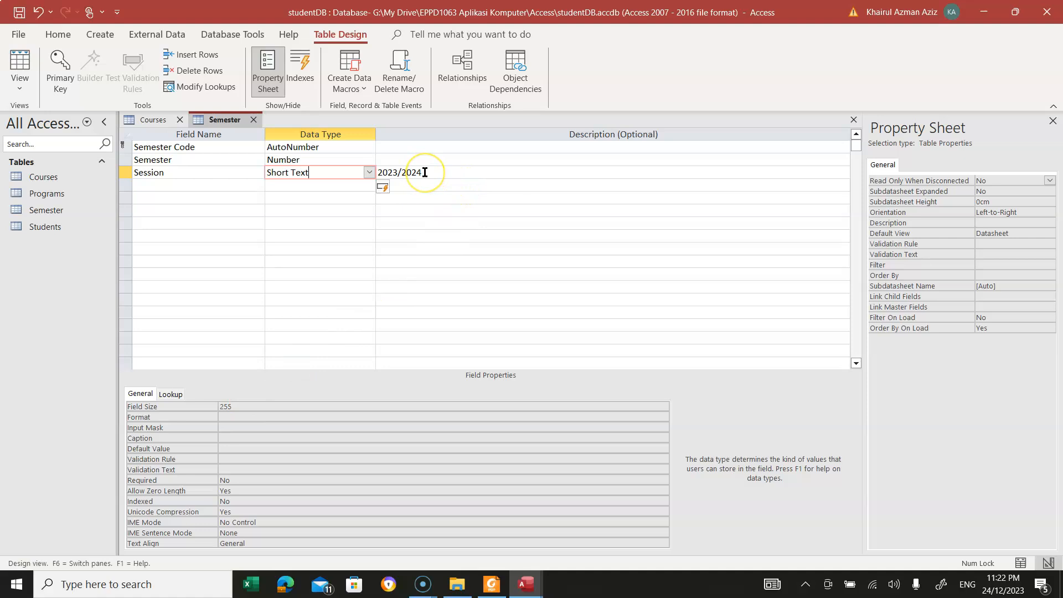
drag(425, 172, 379, 172)
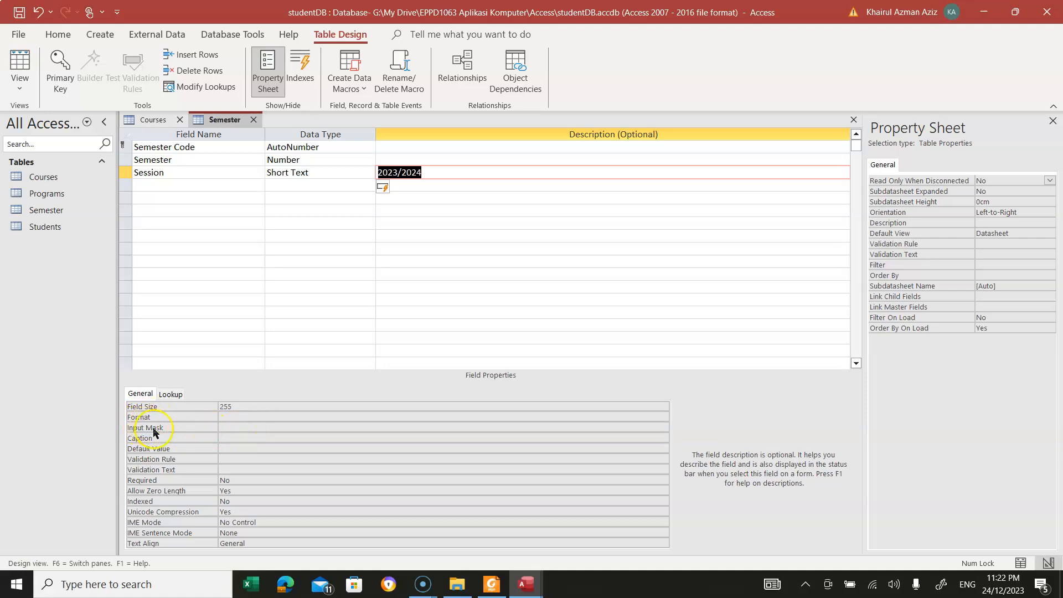
Step: Save the table and build an input mask for the Session field from Short Date, changing the mask to 9999/9999
click(229, 427)
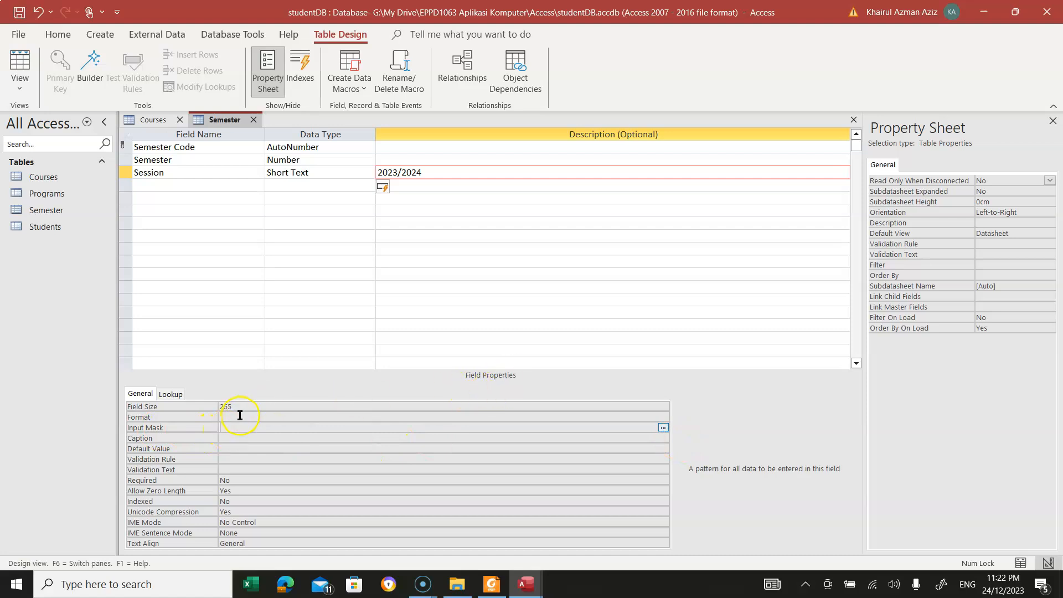
click(663, 428)
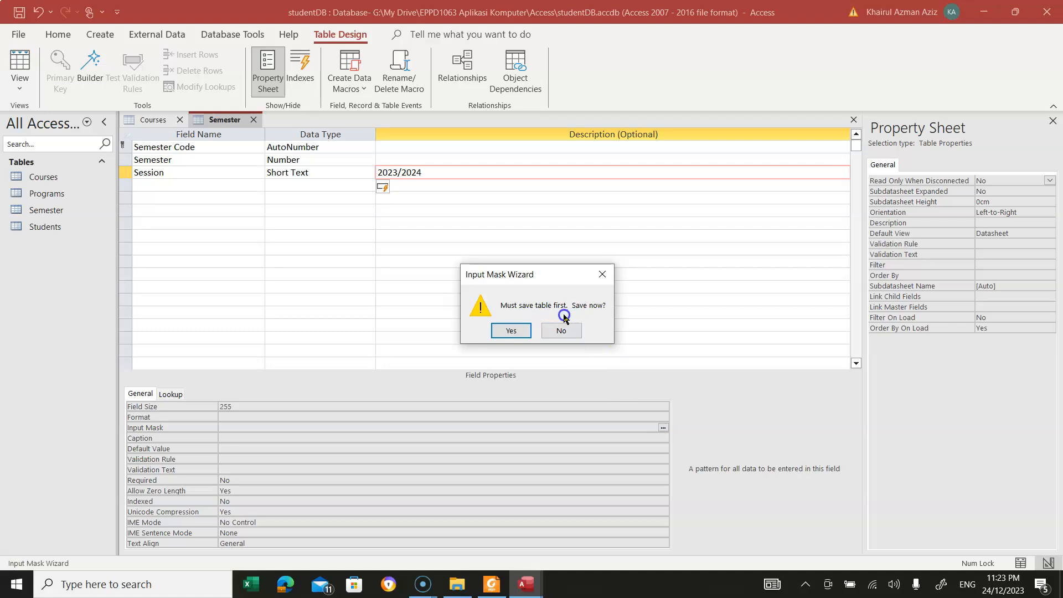
click(510, 330)
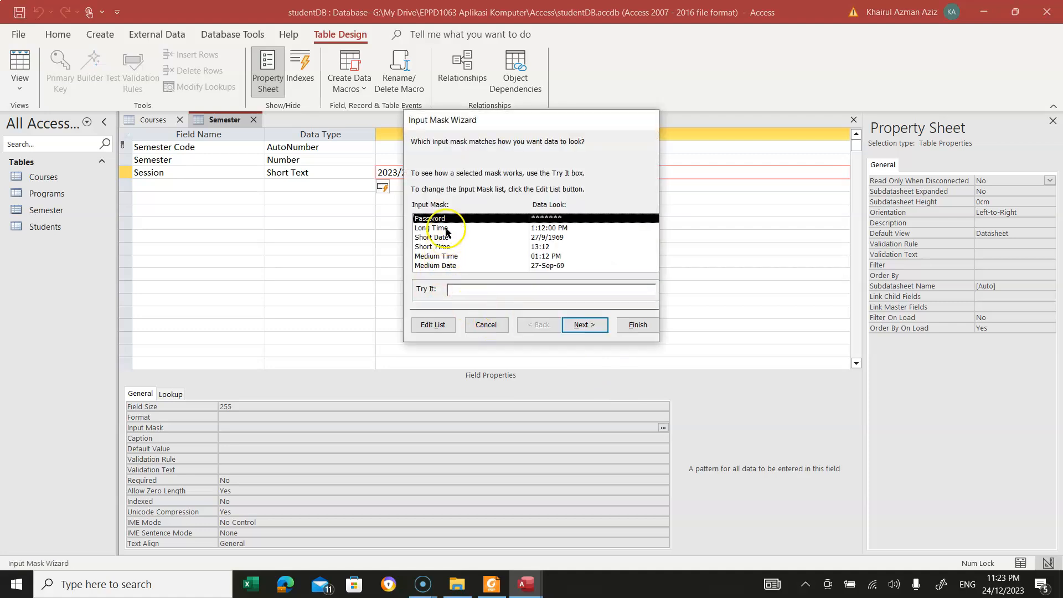
drag(503, 119, 532, 56)
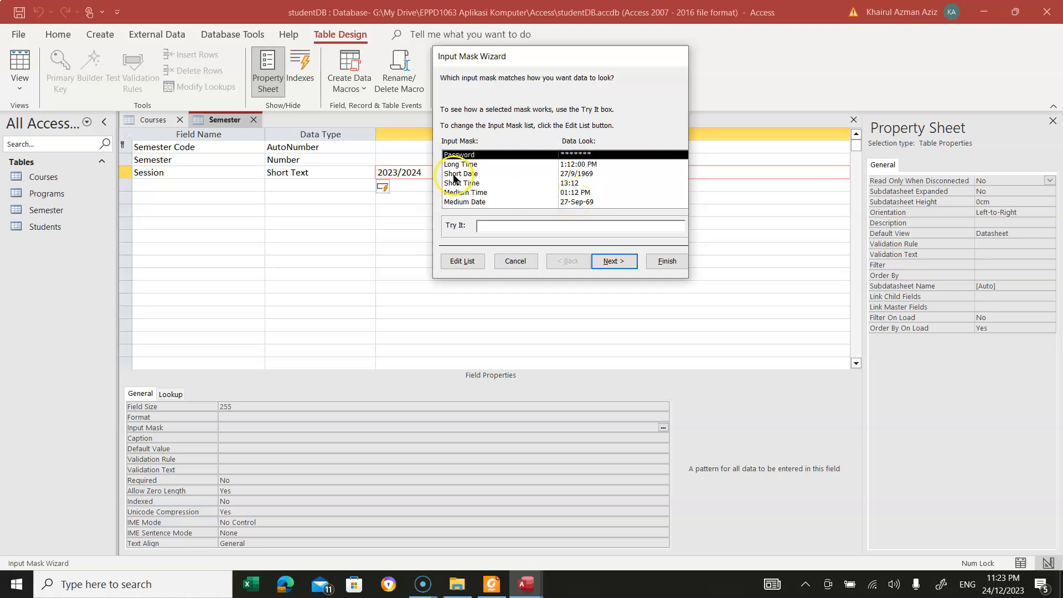
click(588, 175)
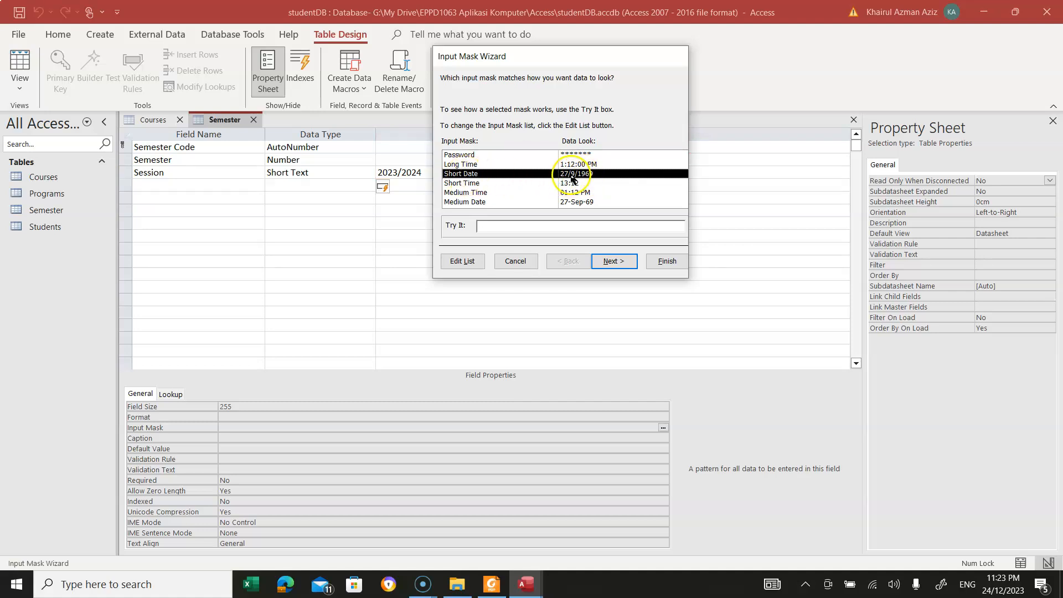
click(612, 262)
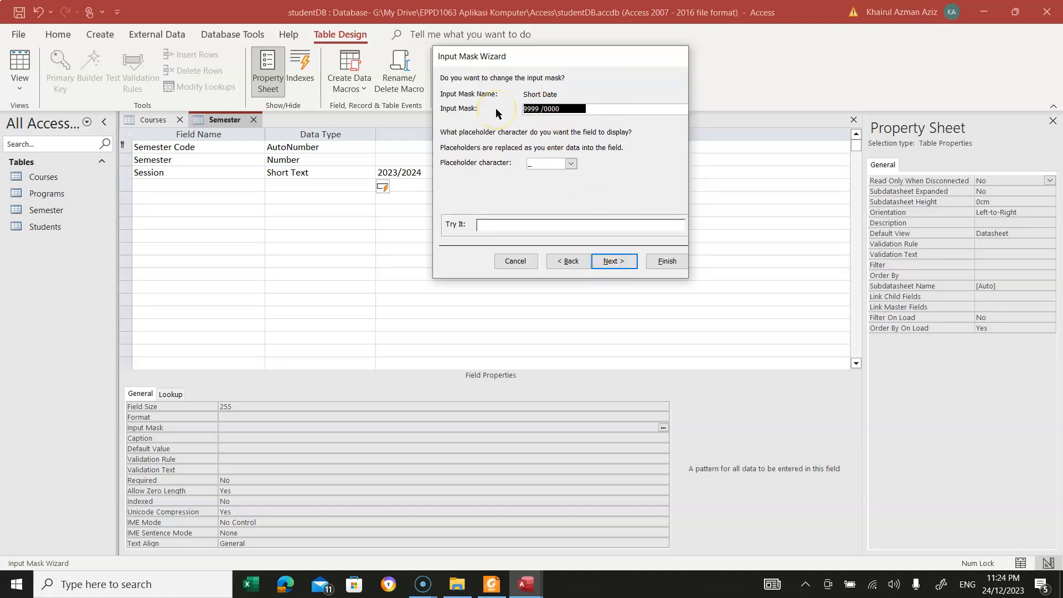
text(9999/9999)
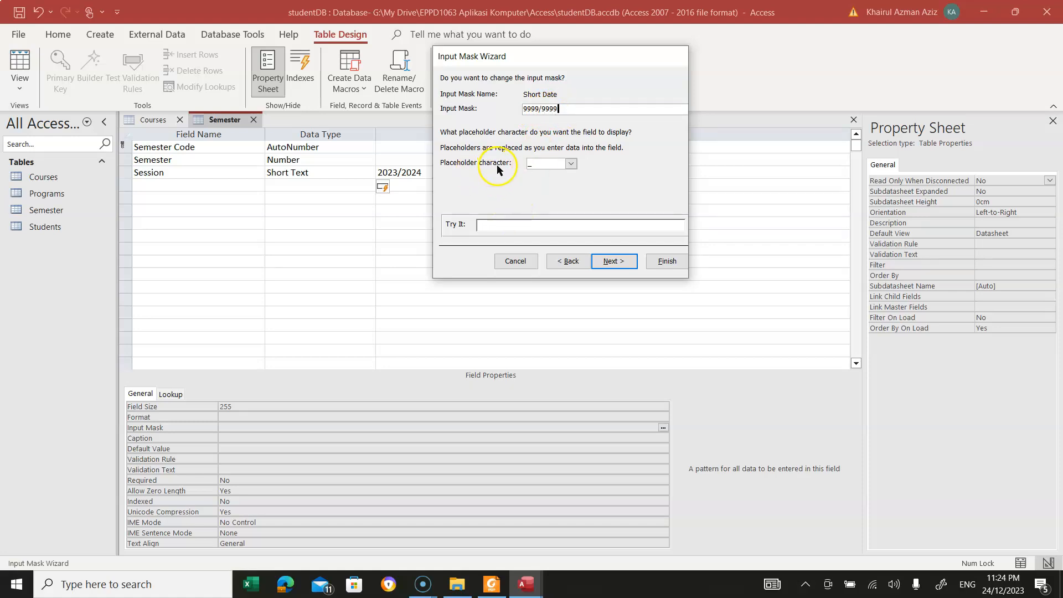
Step: Test the Session input mask with the sample entry 2023/2024
click(532, 169)
click(480, 224)
click(479, 225)
text(2023/2024)
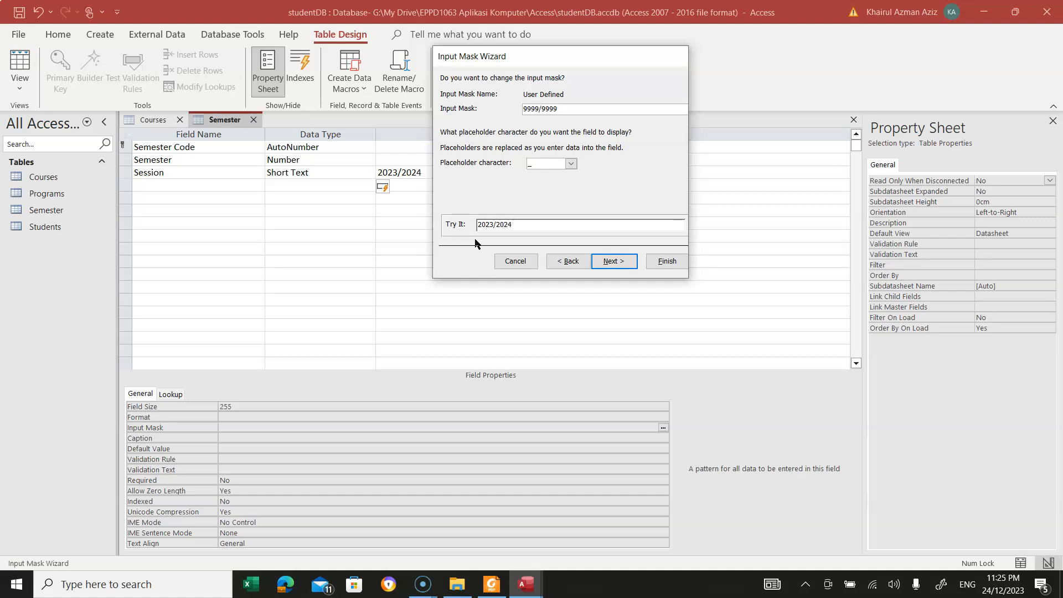
Step: Store the Session data with the symbols in the mask and finish the Input Mask Wizard
click(619, 269)
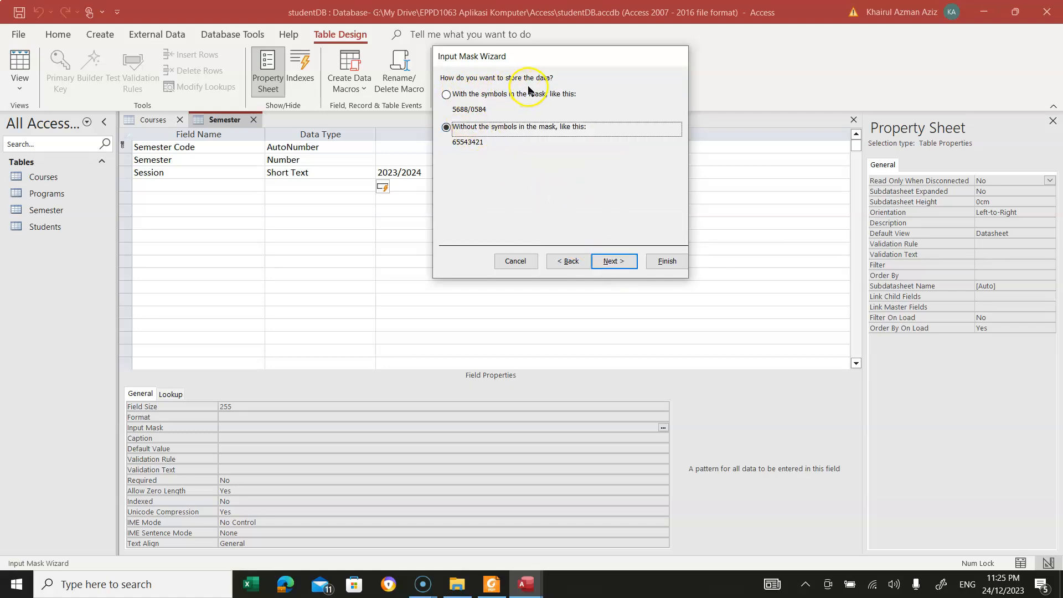
click(446, 95)
click(612, 260)
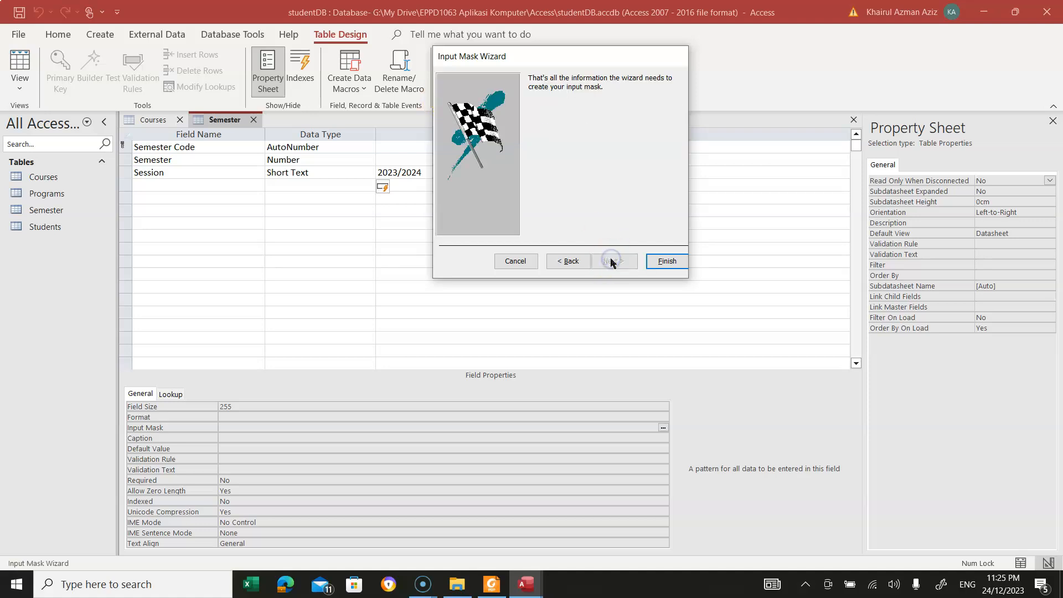
click(667, 261)
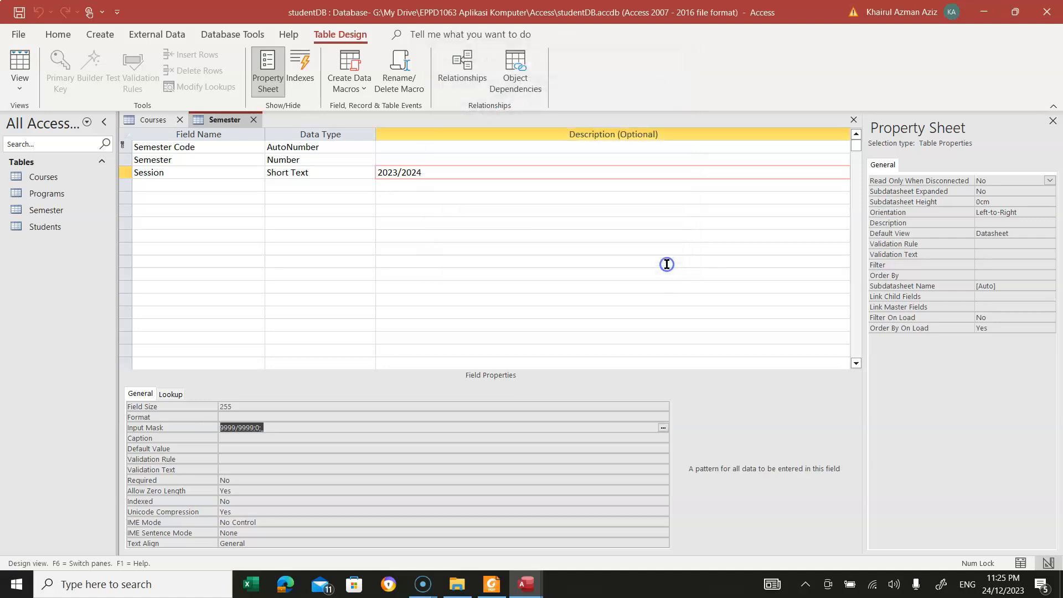
click(277, 430)
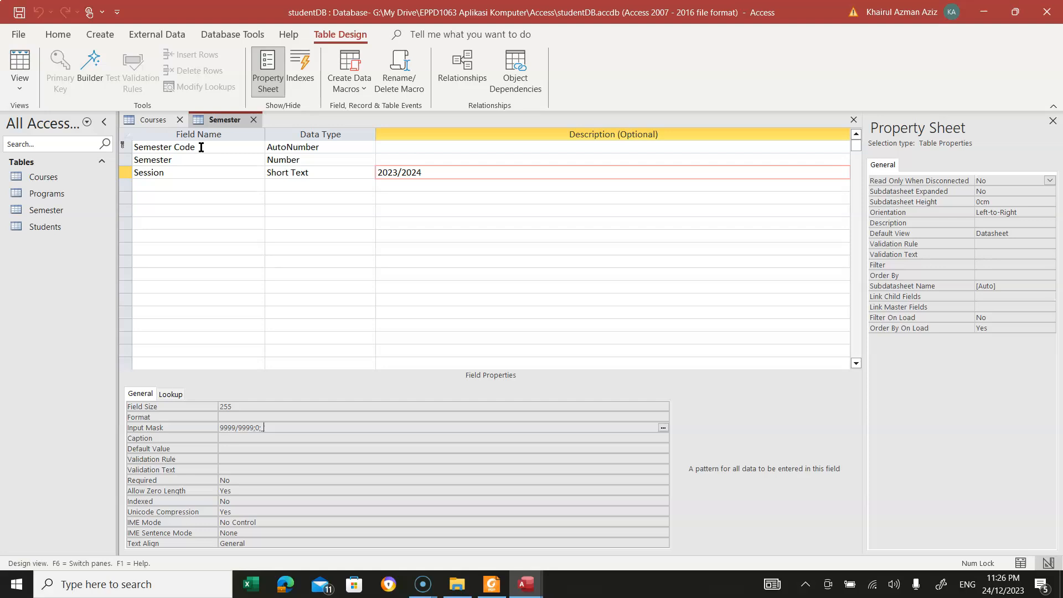
Step: Change the data type of Semester Code to Short Text and go to its Input Mask property
click(369, 148)
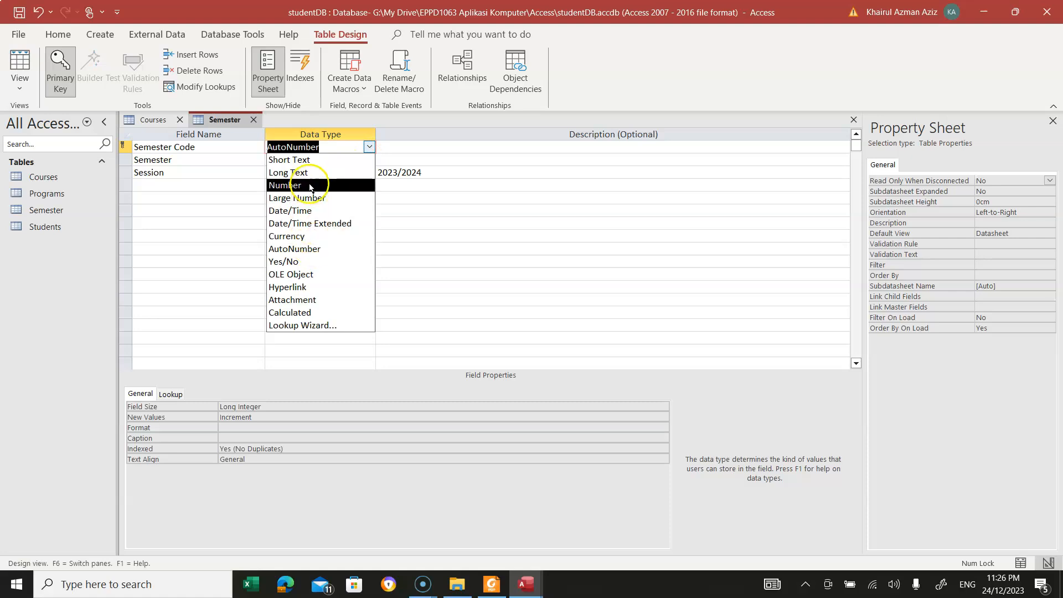
click(304, 160)
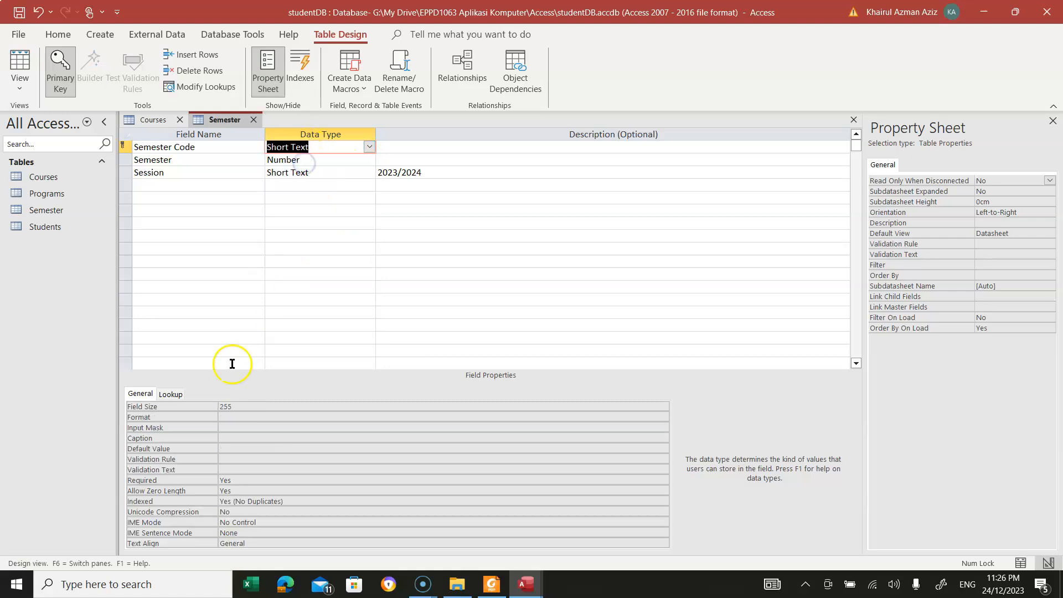
click(224, 427)
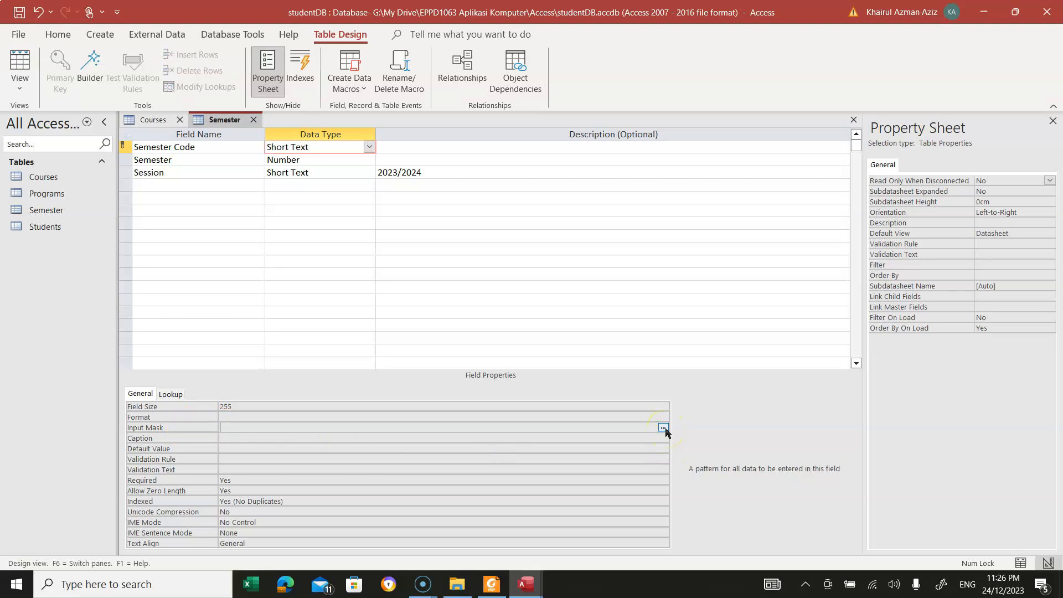
Step: Enter "eg 3-2023/2024" as the description of the Semester Code field, reusing the session text from the Session description
click(405, 147)
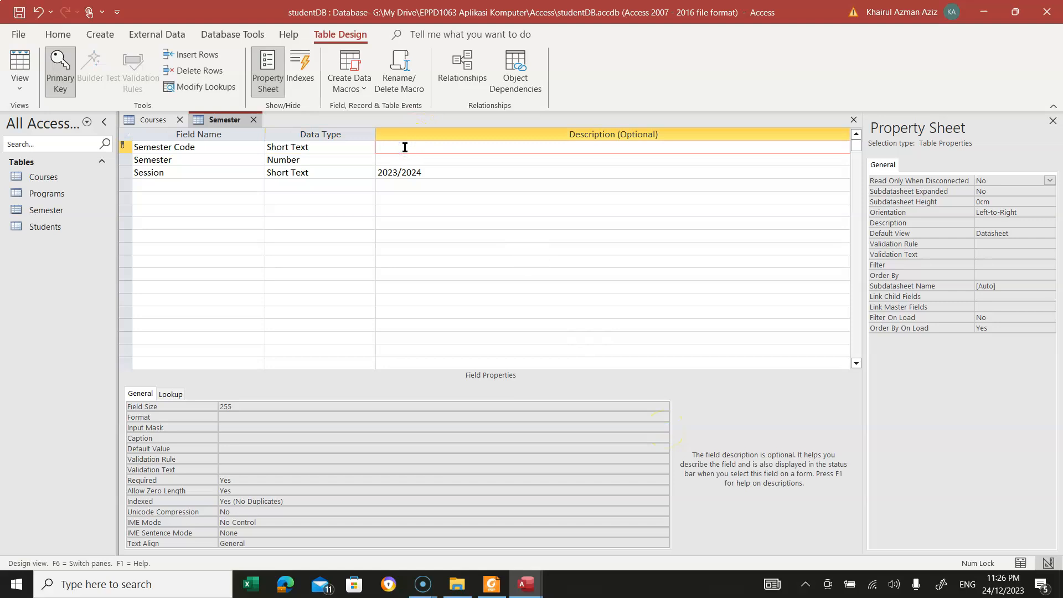
text(3-)
click(375, 173)
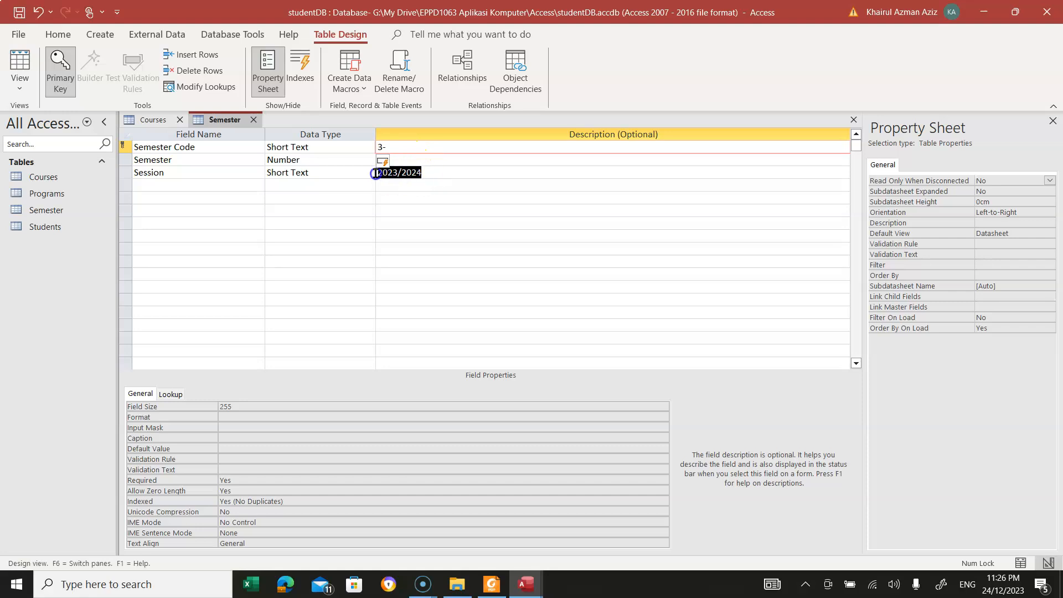
drag(391, 161, 402, 146)
click(453, 150)
click(452, 148)
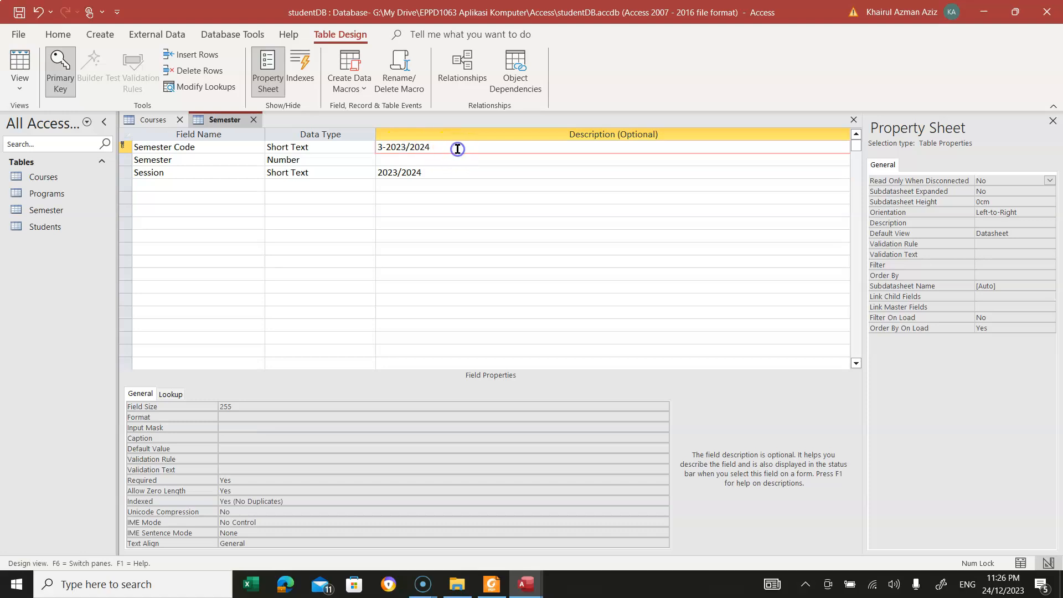
click(379, 150)
text(eg)
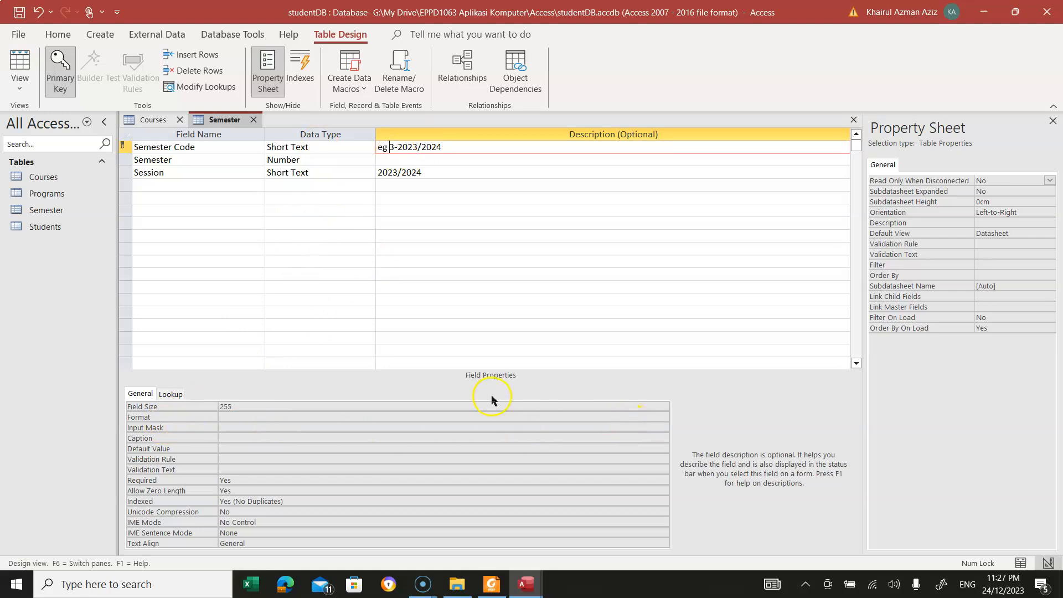
Step: Save the table and start an input mask for the Semester Code field based on Short Date
click(663, 428)
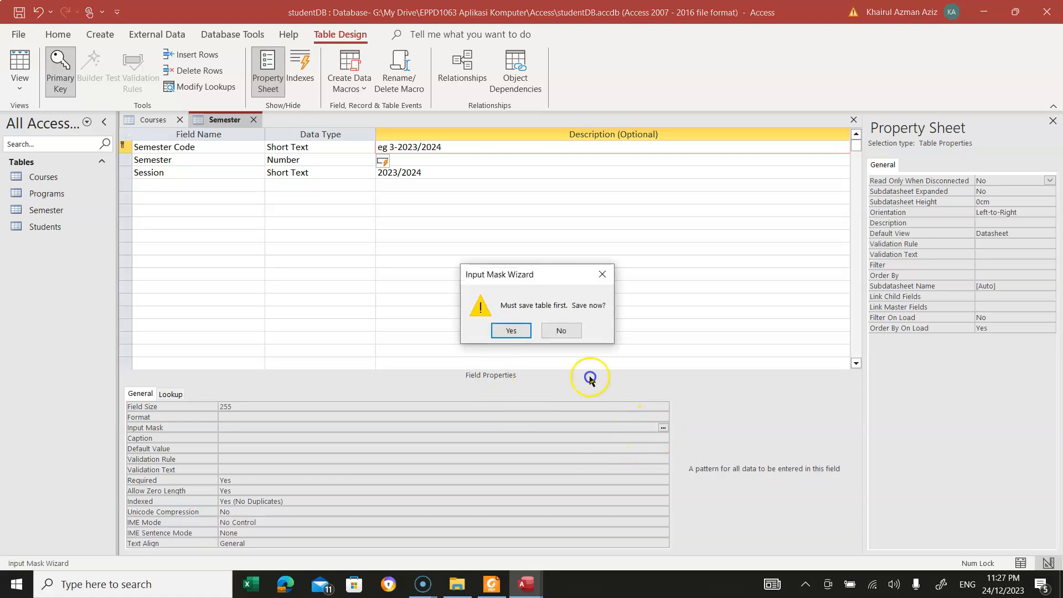
click(520, 331)
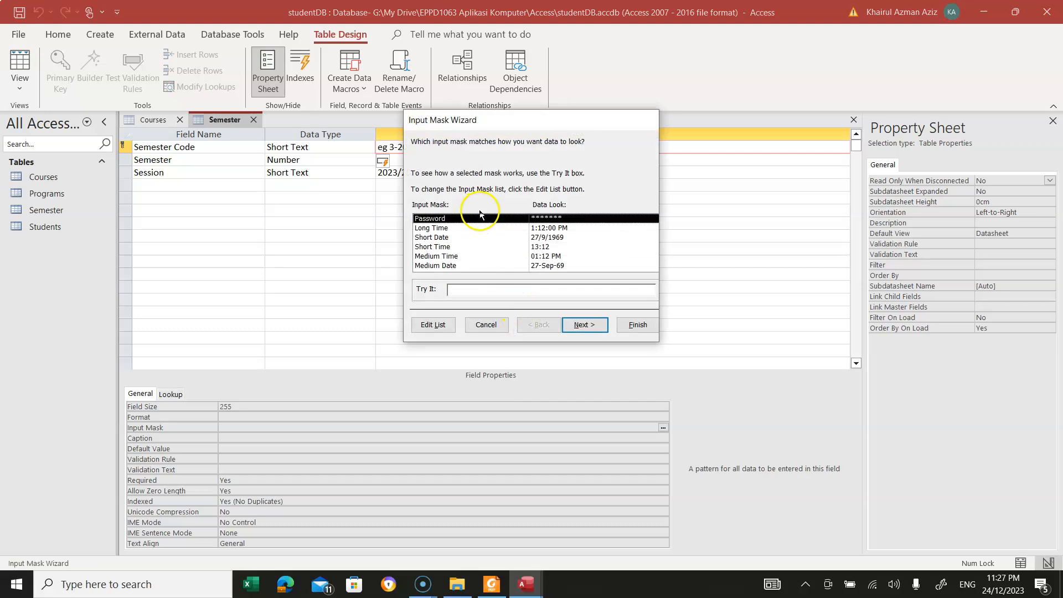
drag(516, 119, 542, 109)
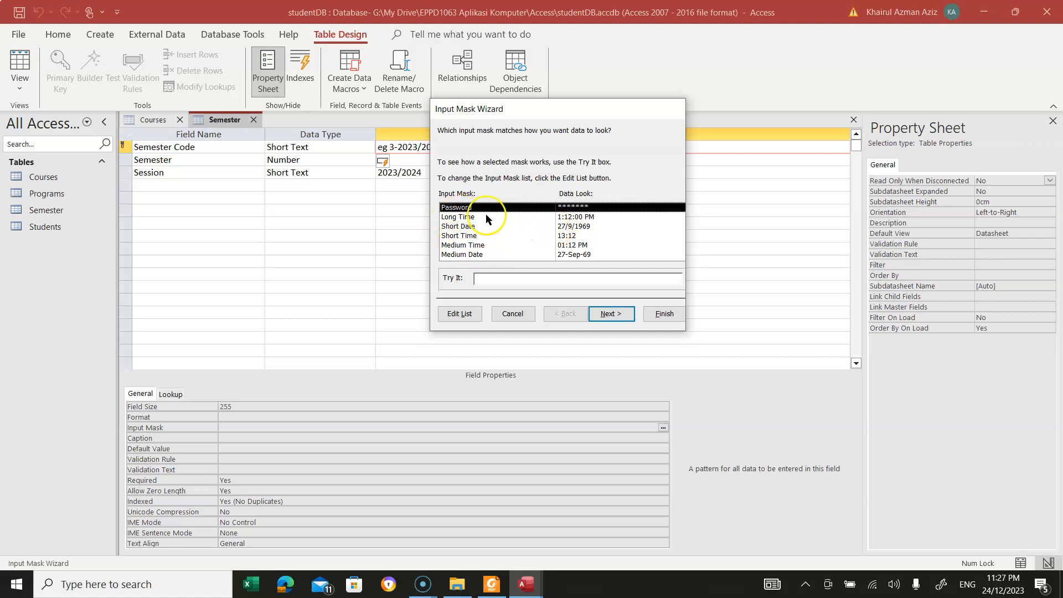
click(458, 227)
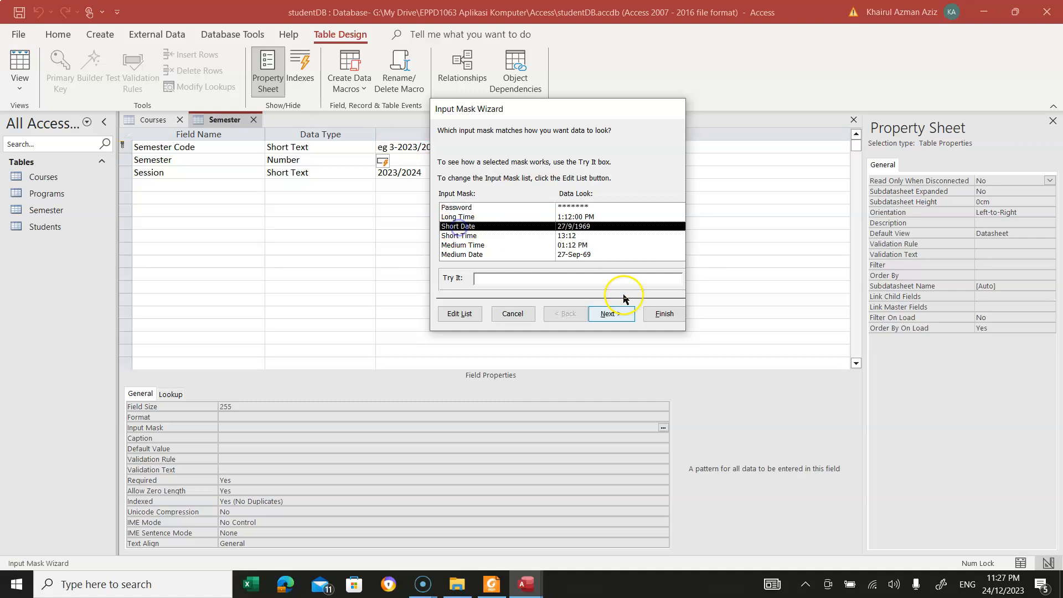
click(619, 318)
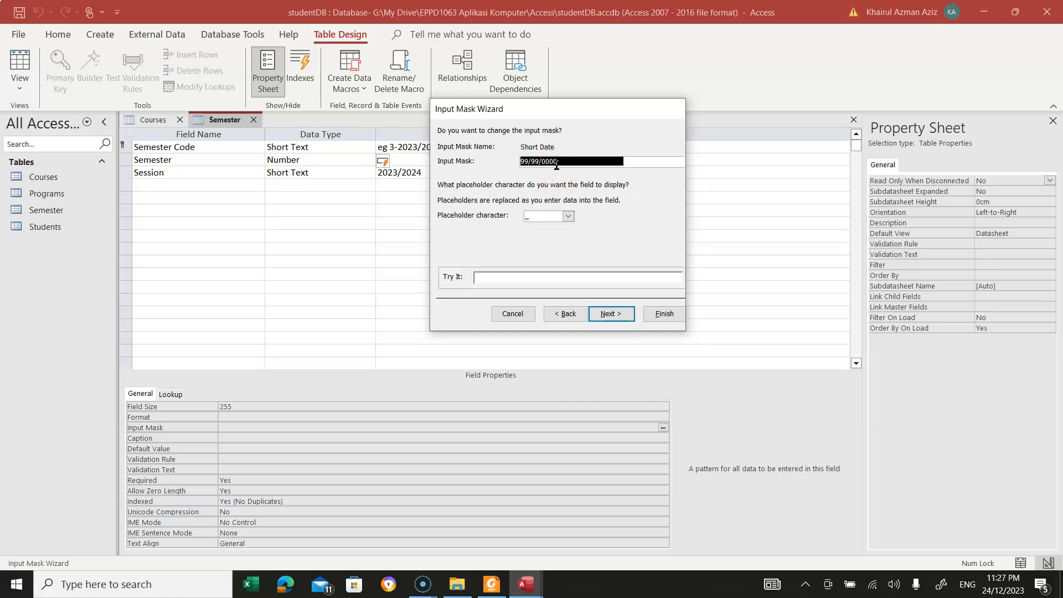
Step: Replace the Short Date mask for Semester Code with 9-9999/9999
click(556, 165)
key(BackSpace)
key(BackSpace)
key(BackSpace)
key(BackSpace)
key(BackSpace)
key(BackSpace)
key(BackSpace)
key(BackSpace)
key(BackSpace)
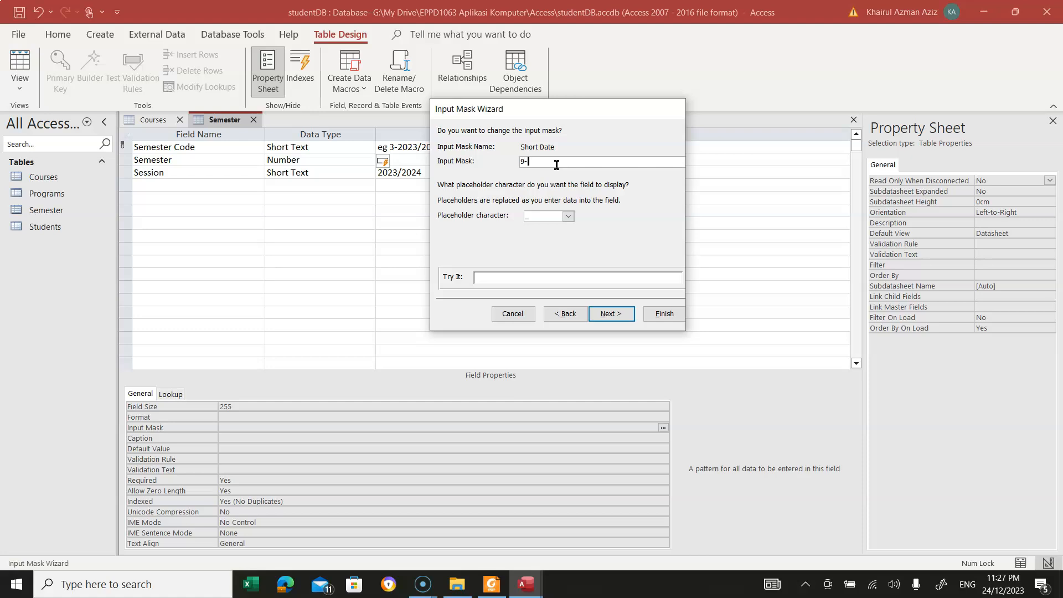
text(9999/9999)
Step: Store the Semester Code data with the symbols in the mask, finish the Input Mask Wizard and save the table
click(611, 314)
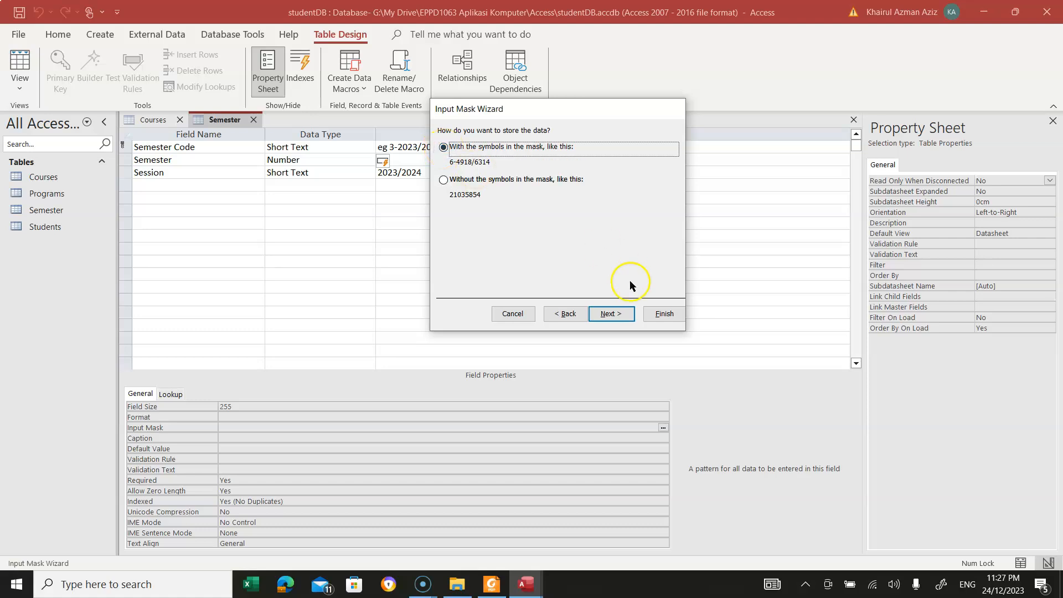
click(663, 314)
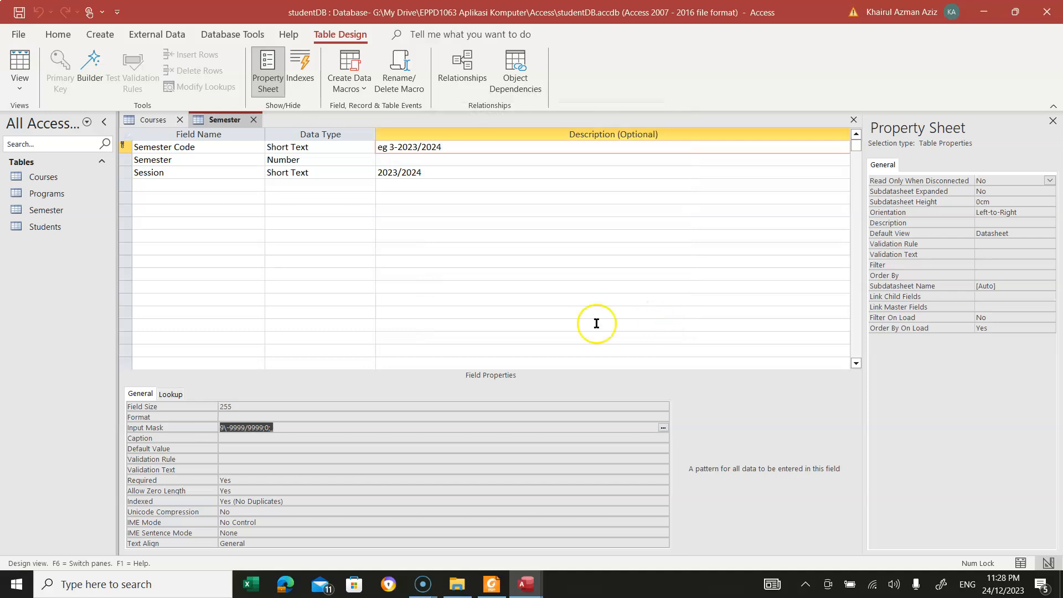
click(301, 427)
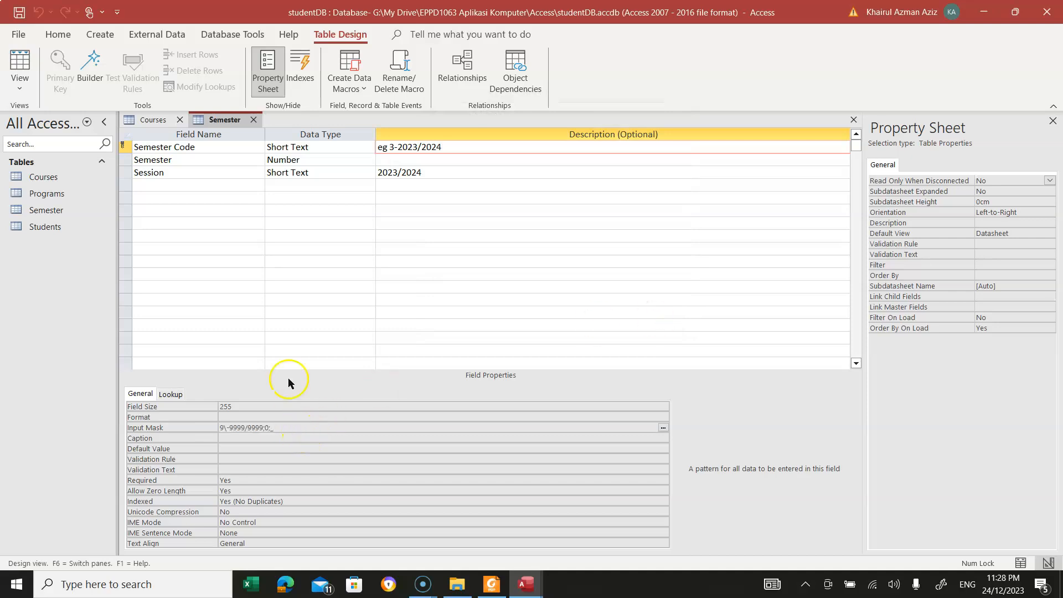
click(19, 16)
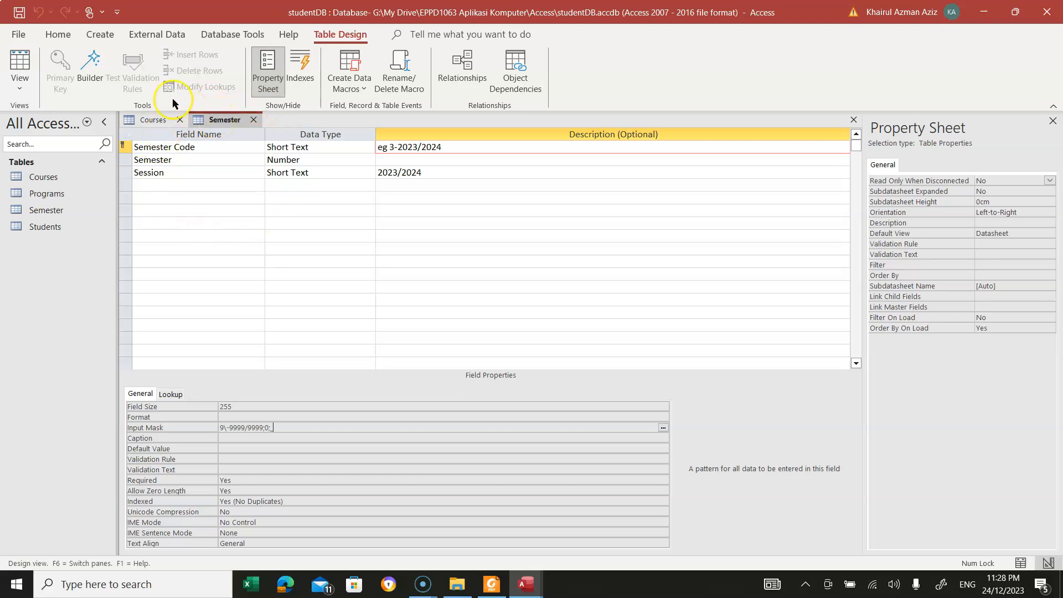
Step: In the Semester table's Datasheet view, widen the Semester Code column and enter 1-2023/2024 as the first record's code
click(23, 69)
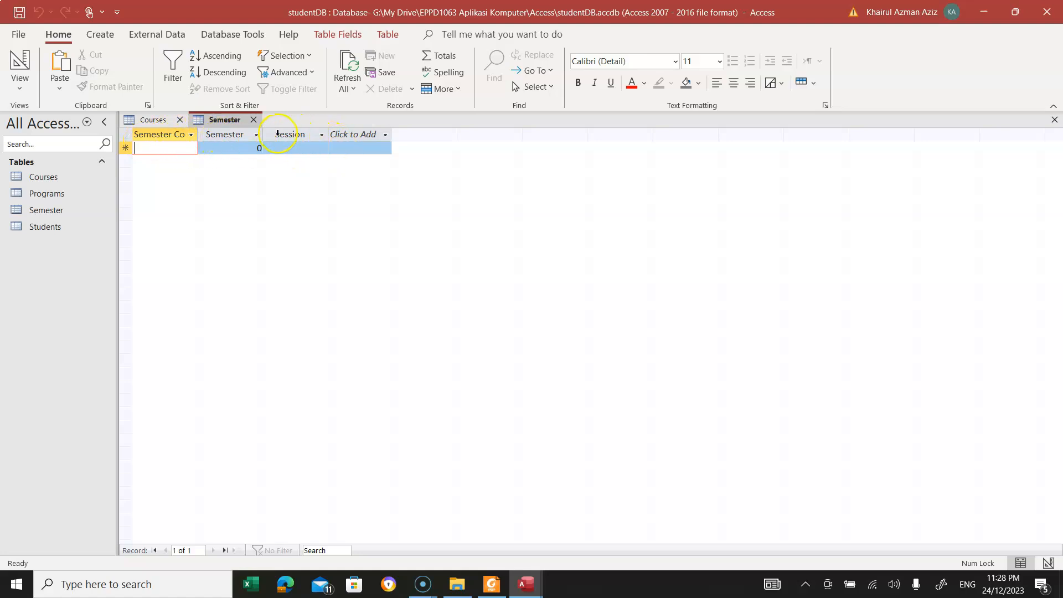
drag(197, 134, 211, 134)
click(164, 148)
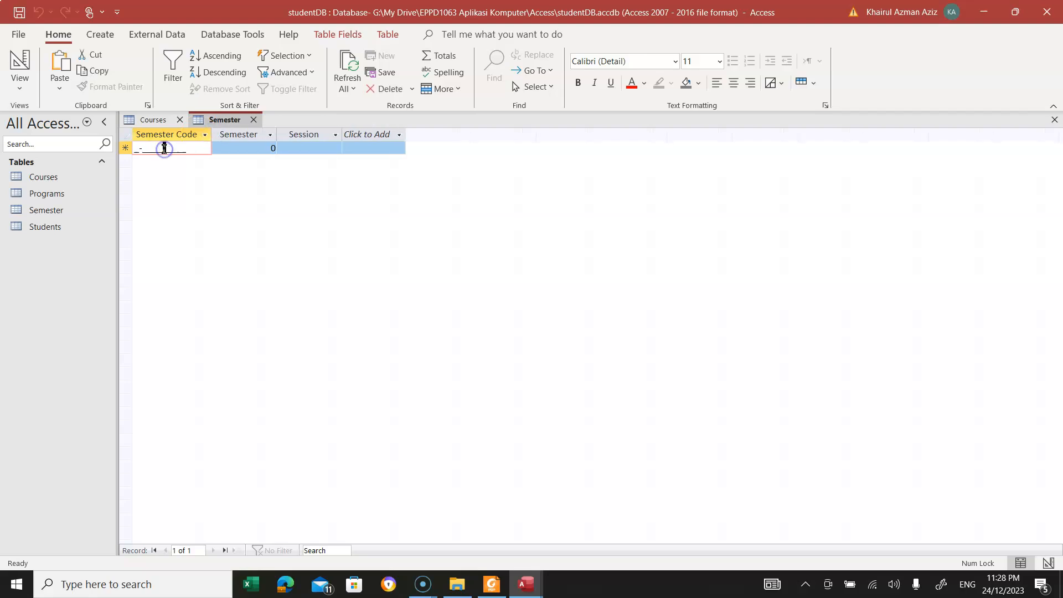
click(135, 148)
text(1-)
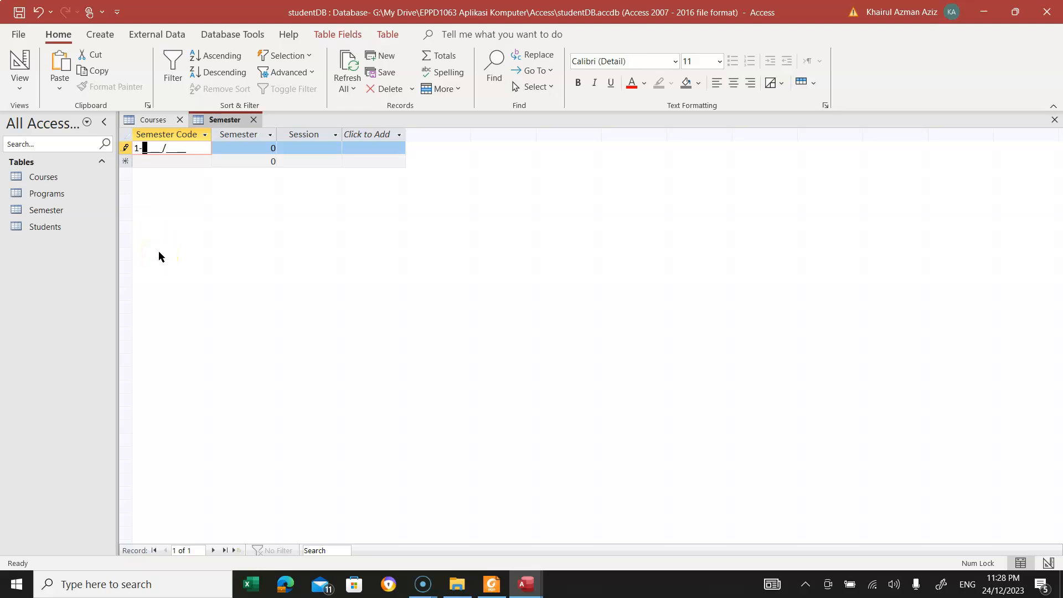
text(2023/2023)
key(BackSpace)
text(4)
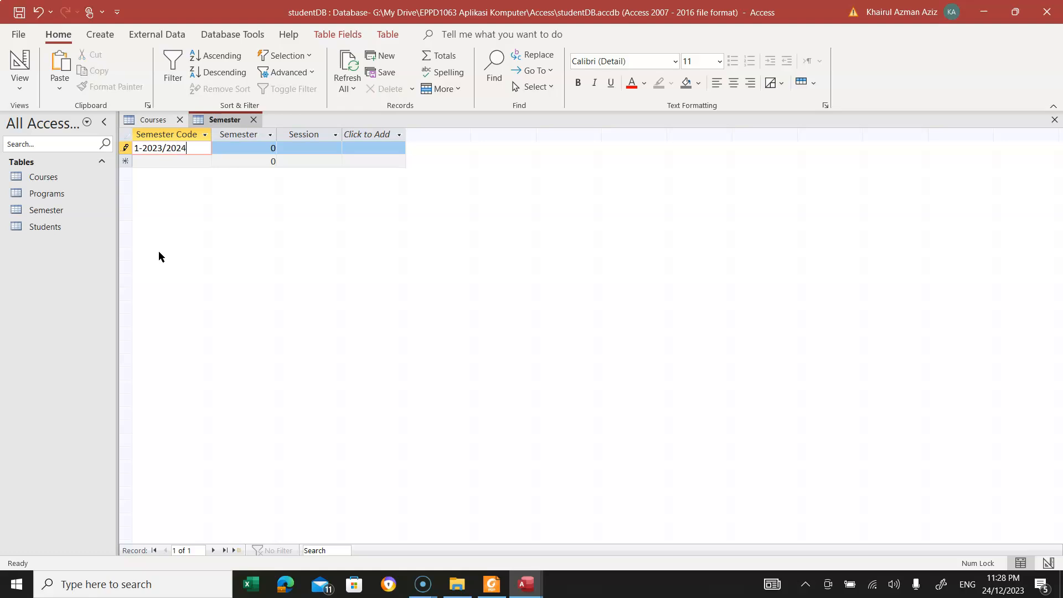
Step: Complete the first Semester record with Semester 1 and Session 2023/2024
double_click(274, 149)
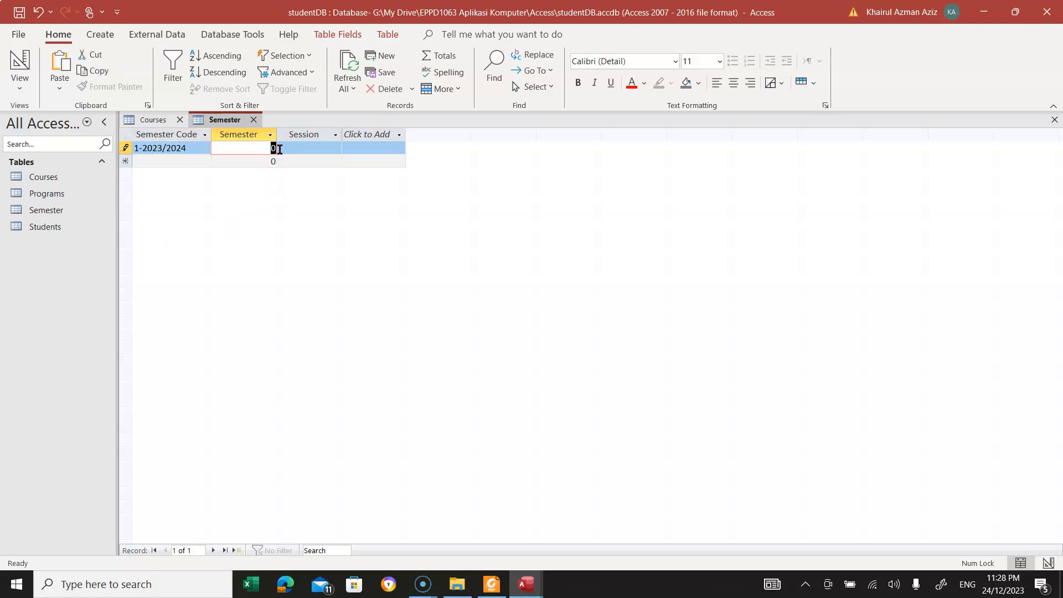
text(1)
click(304, 148)
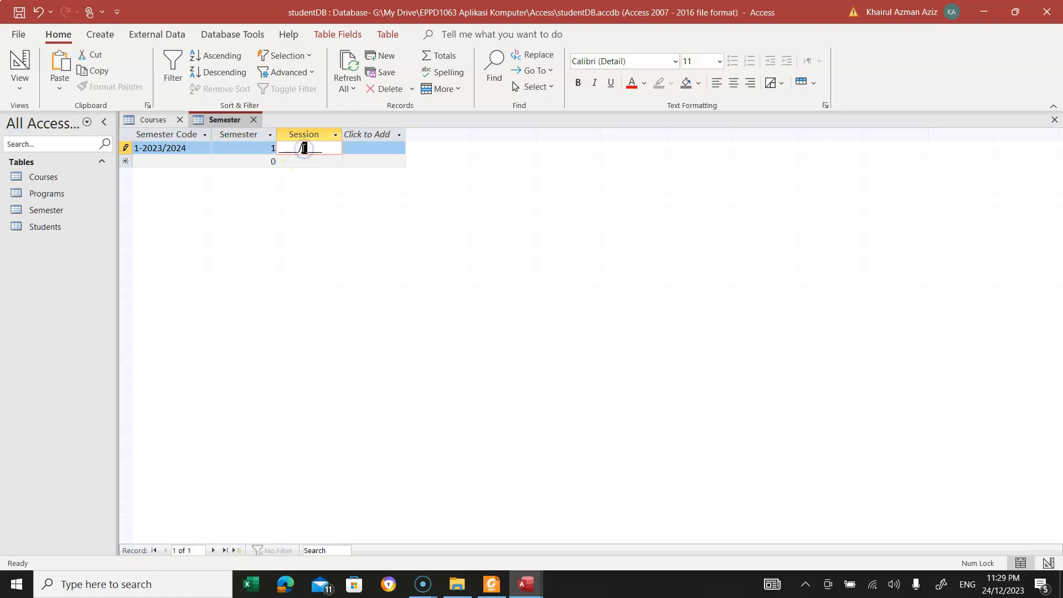
click(280, 147)
text(2023/2024)
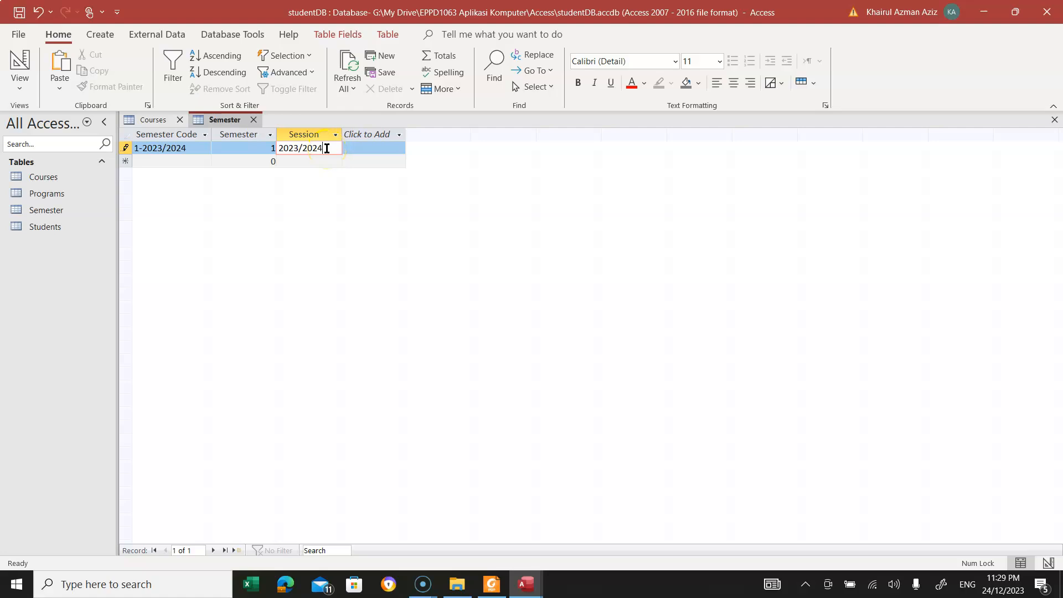
key(Return)
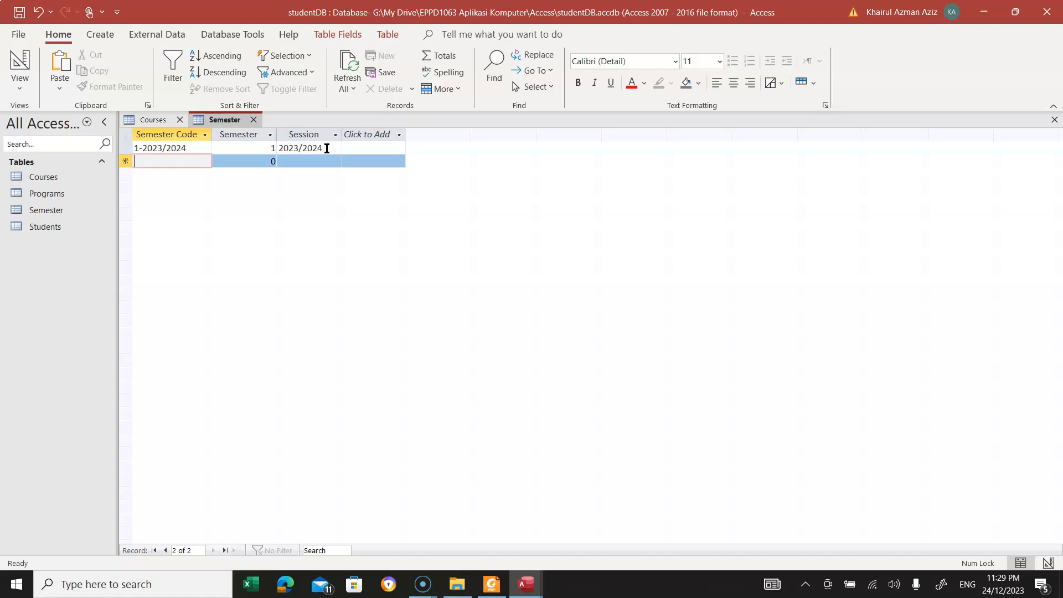
Step: Add a second Semester record with Semester Code 2-2023/2024, Semester 2 and Session 2023/2024
text(2-2)
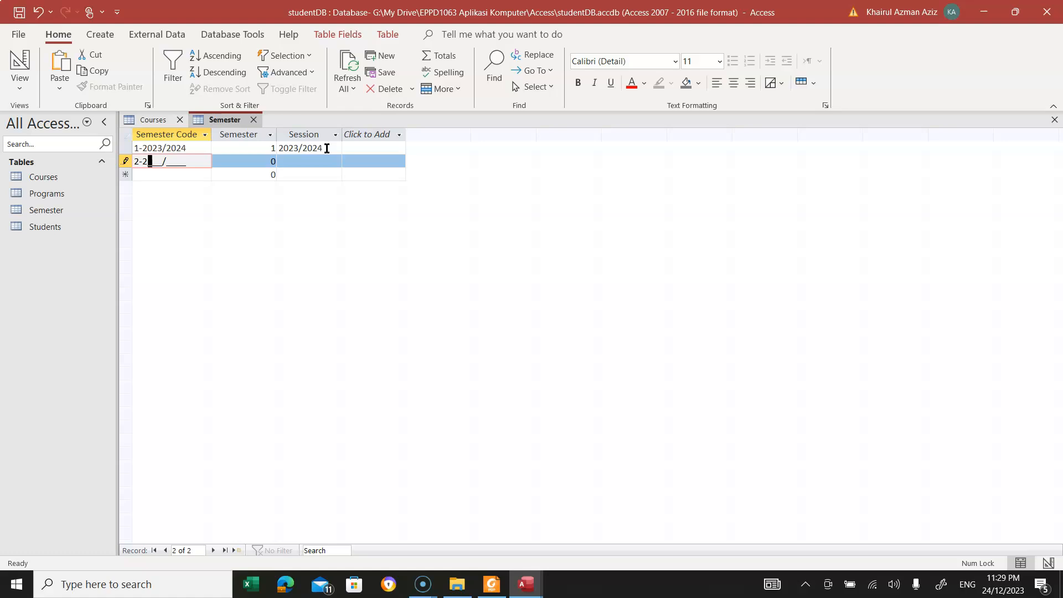
key(BackSpace)
text(2023/2024)
key(Tab)
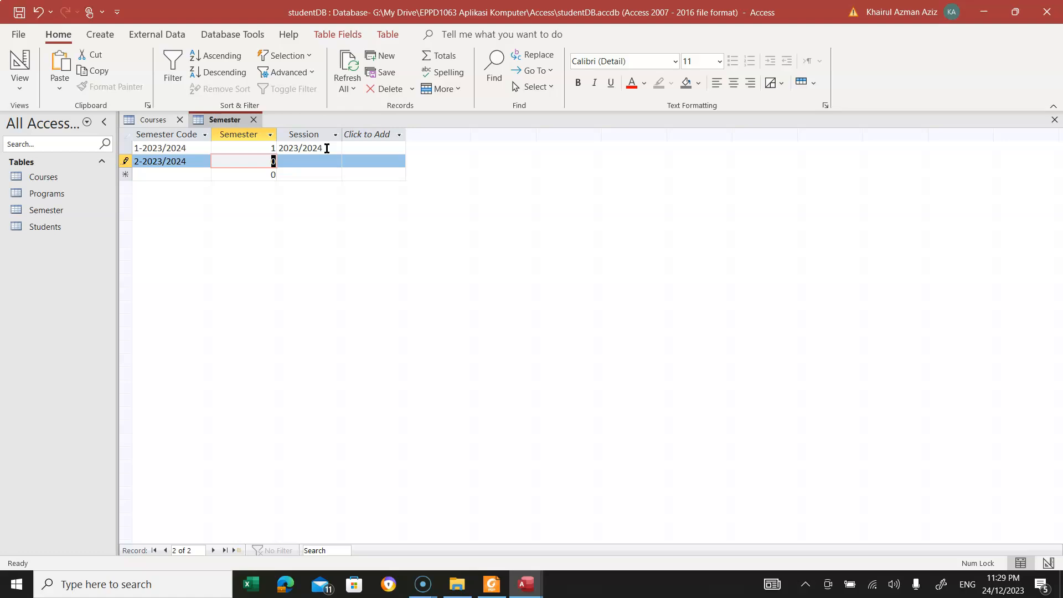
text(2)
key(Tab)
text(2023/2024)
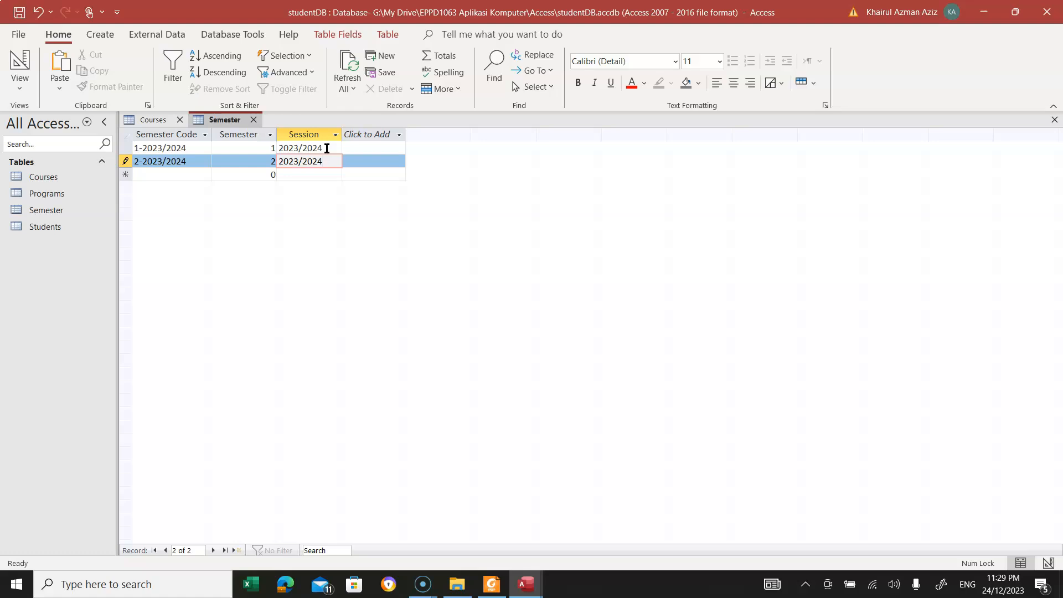
key(Tab)
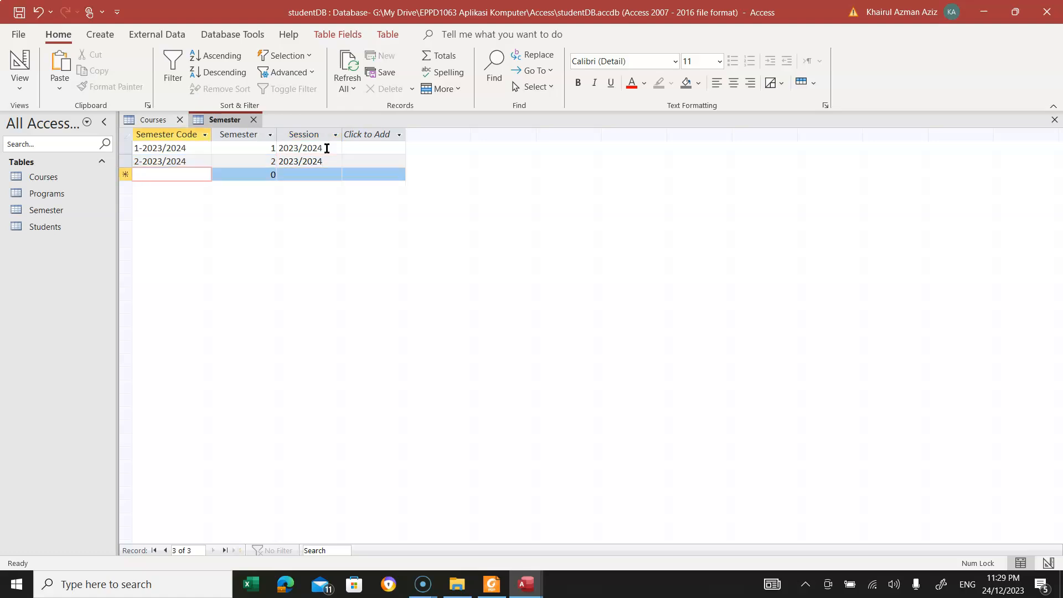
Step: Add a third Semester record with Semester Code 3-2023/2024, Semester 3 and Session 2023/2024
text(3-2023/2024)
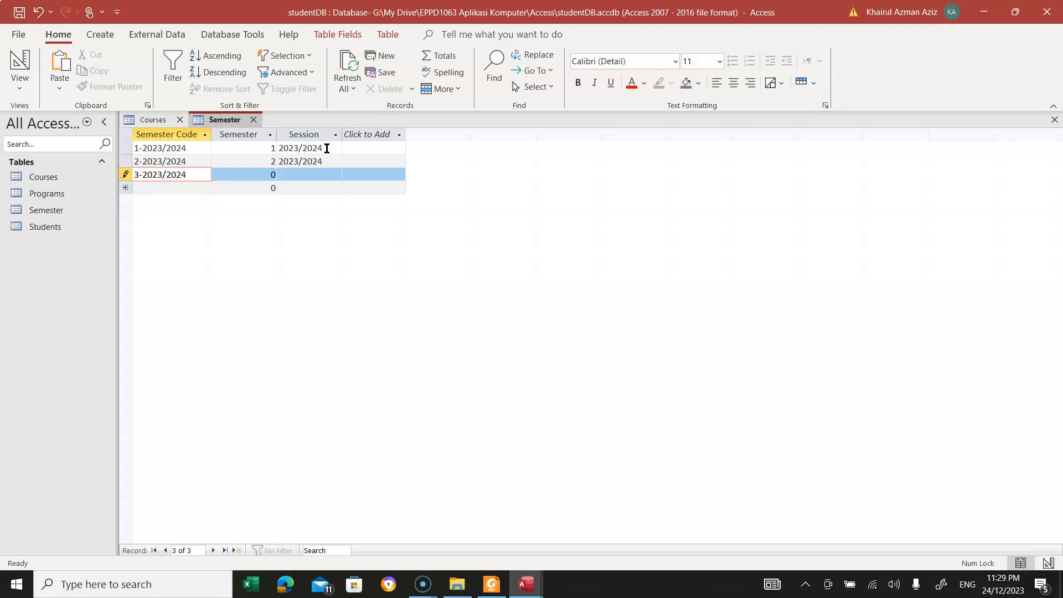
key(Tab)
text(3)
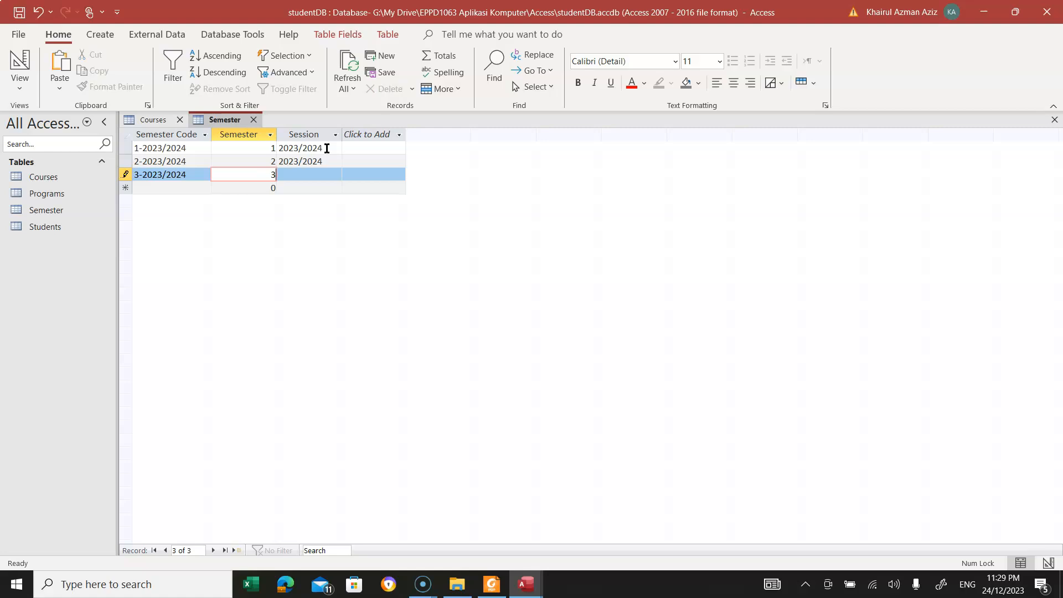
key(Tab)
text(20)
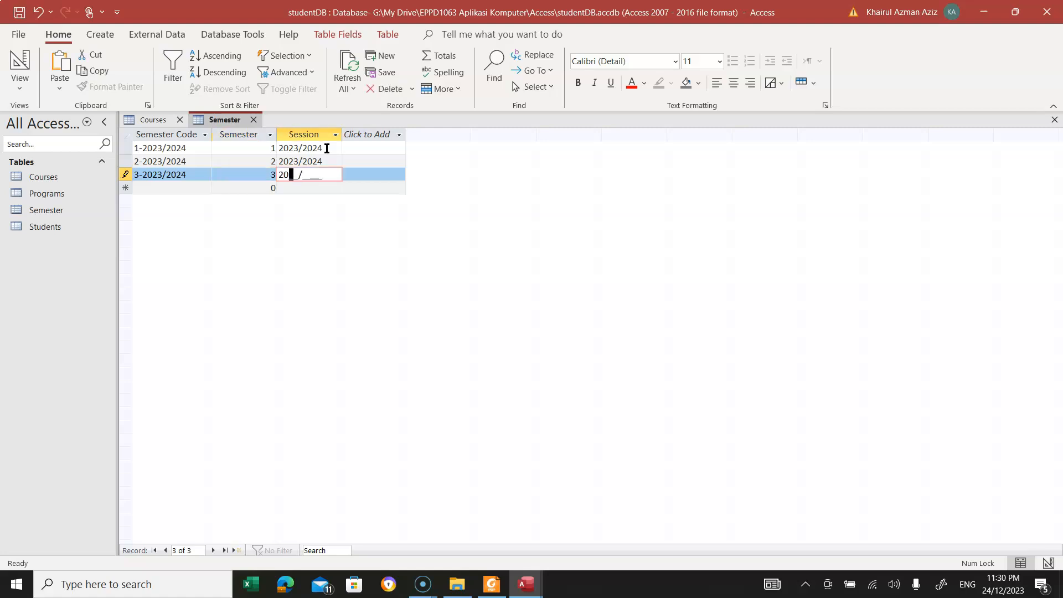
text(23/2024)
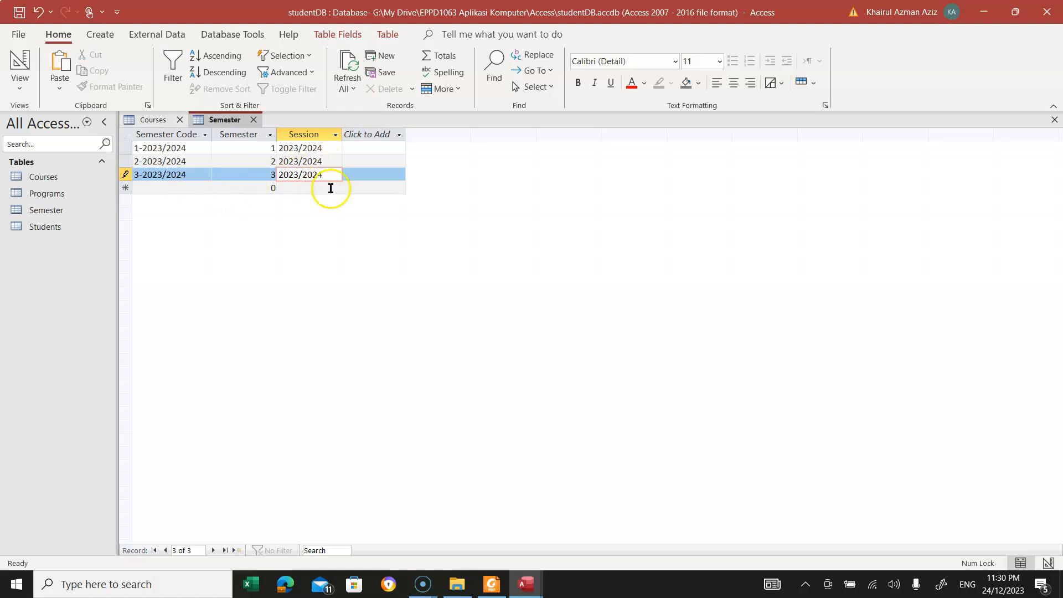
click(366, 189)
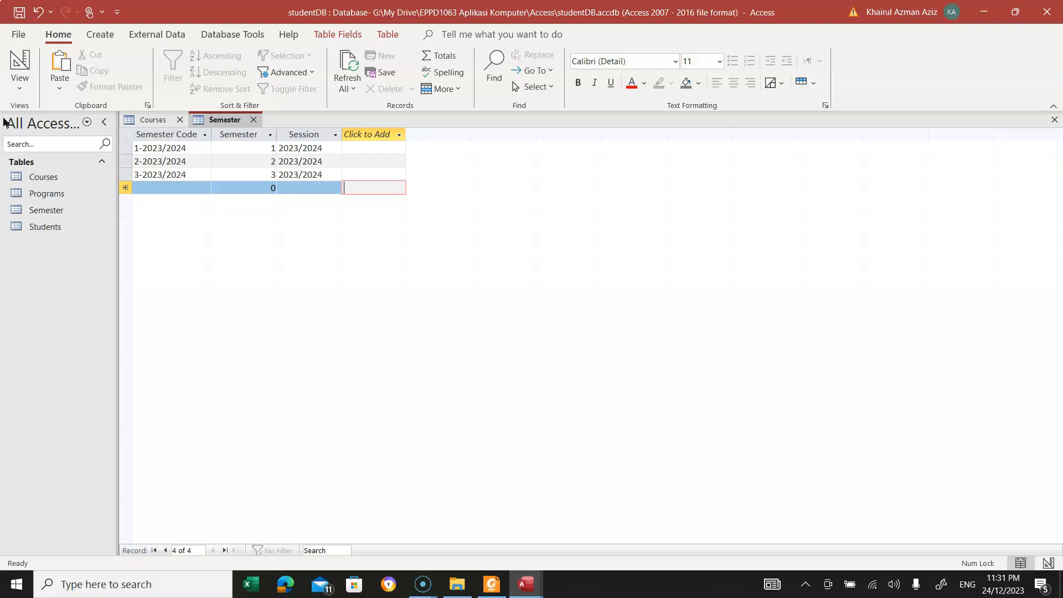
Step: Create a new table in Design view and add a Grade field with the Short Text data type
click(101, 33)
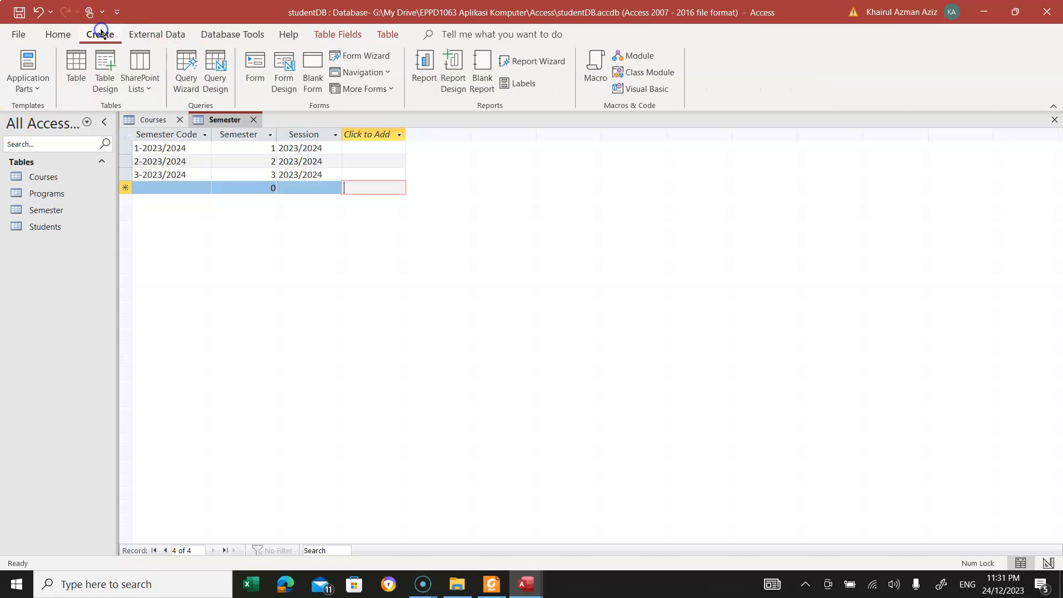
click(105, 69)
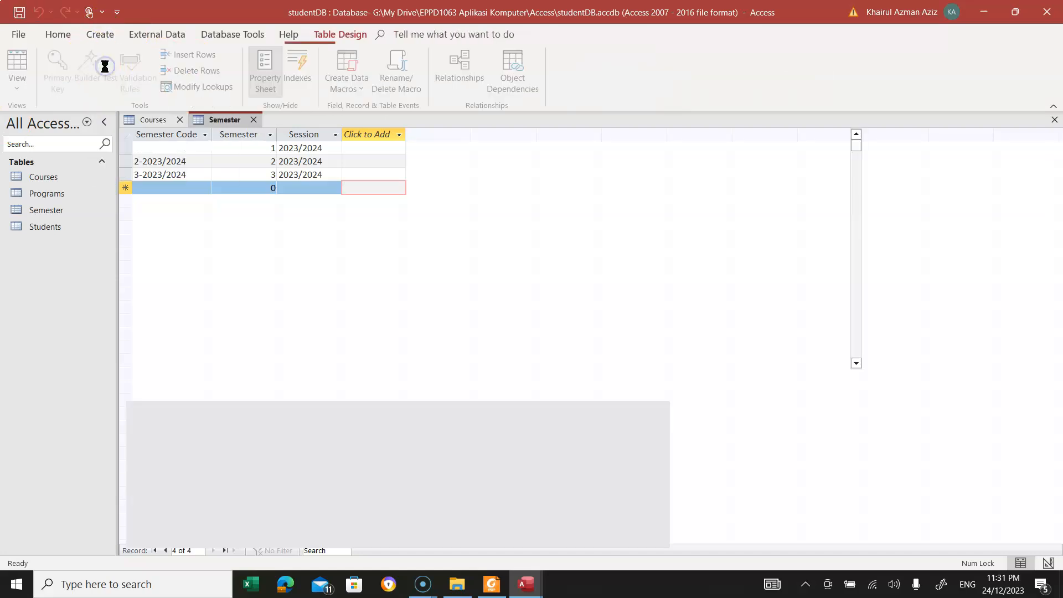
click(200, 146)
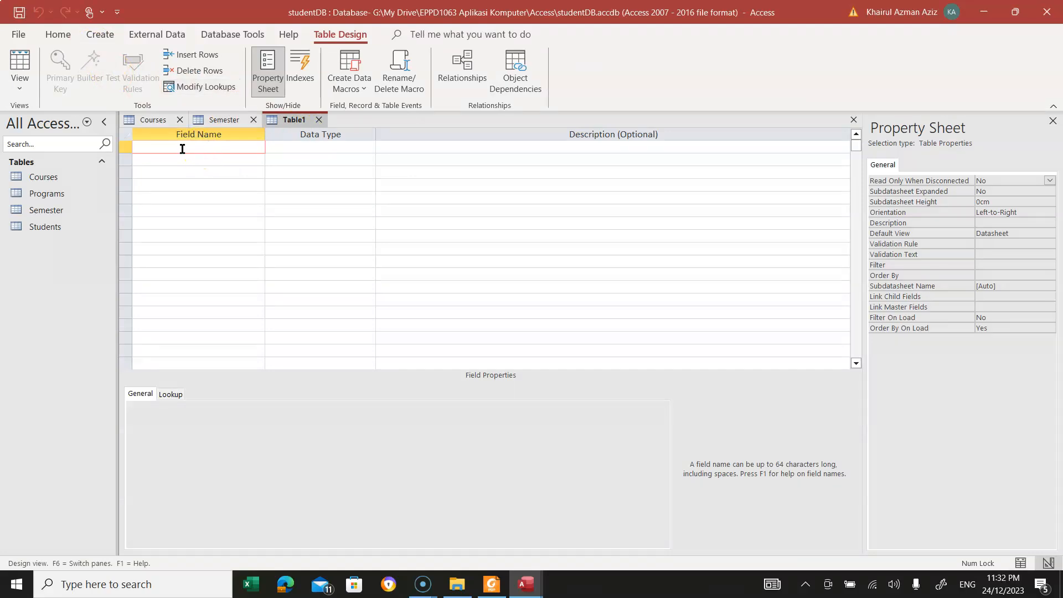
text(Grade)
click(369, 146)
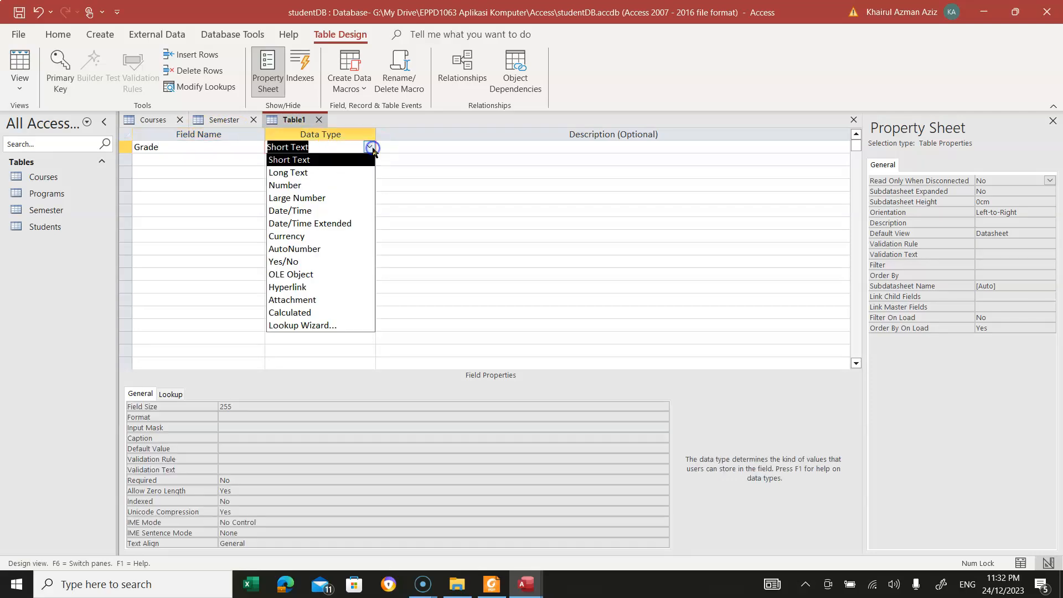
click(304, 161)
Step: Set the Grade field's size to 2
click(234, 408)
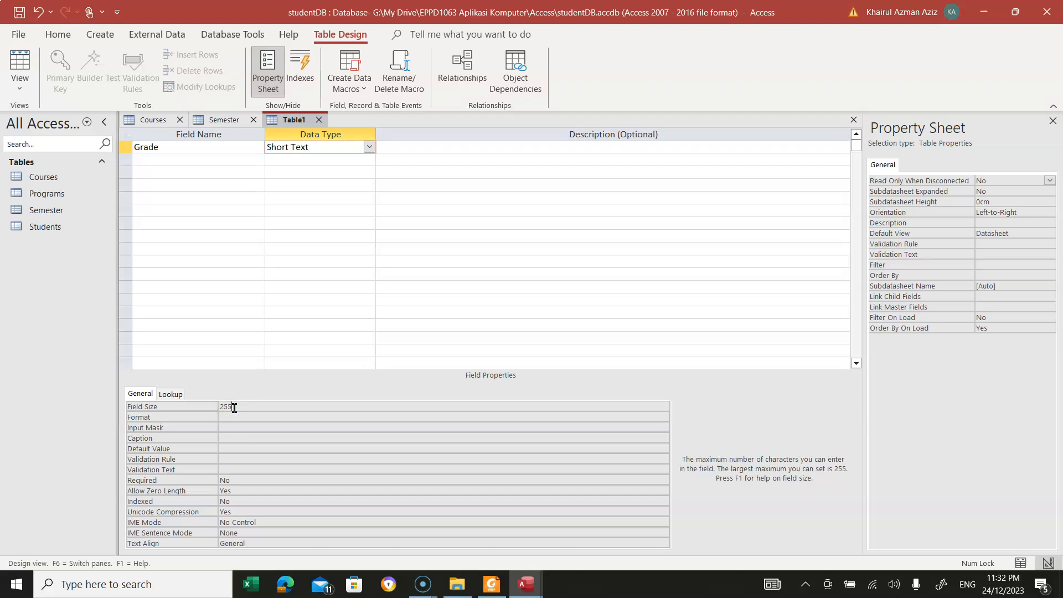
key(BackSpace)
key(BackSpace)
click(230, 408)
Step: Add a second field named Grade Point with the Number data type
click(159, 157)
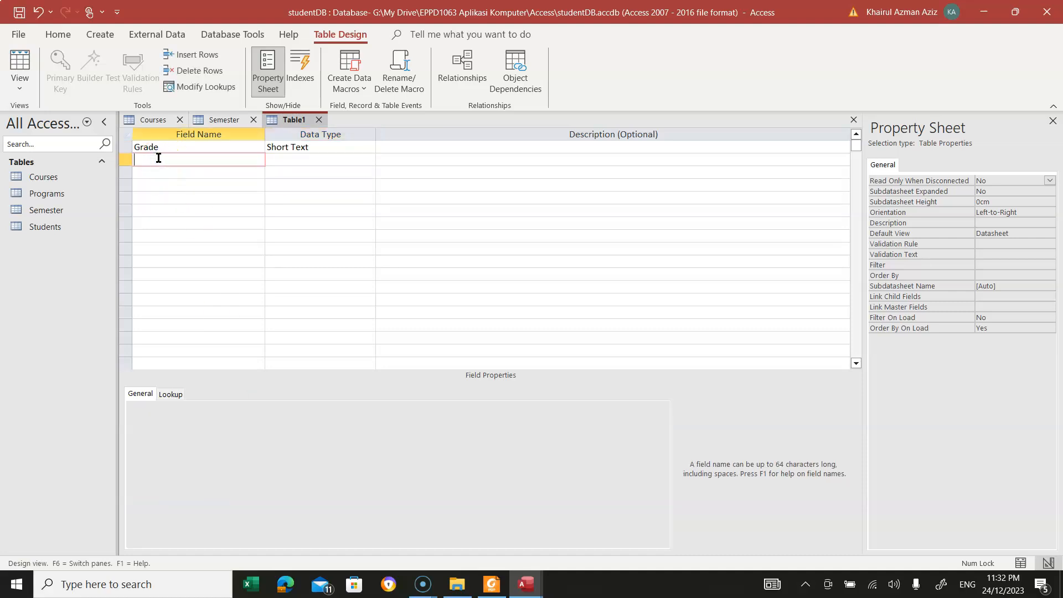
text(Grade Point)
click(369, 160)
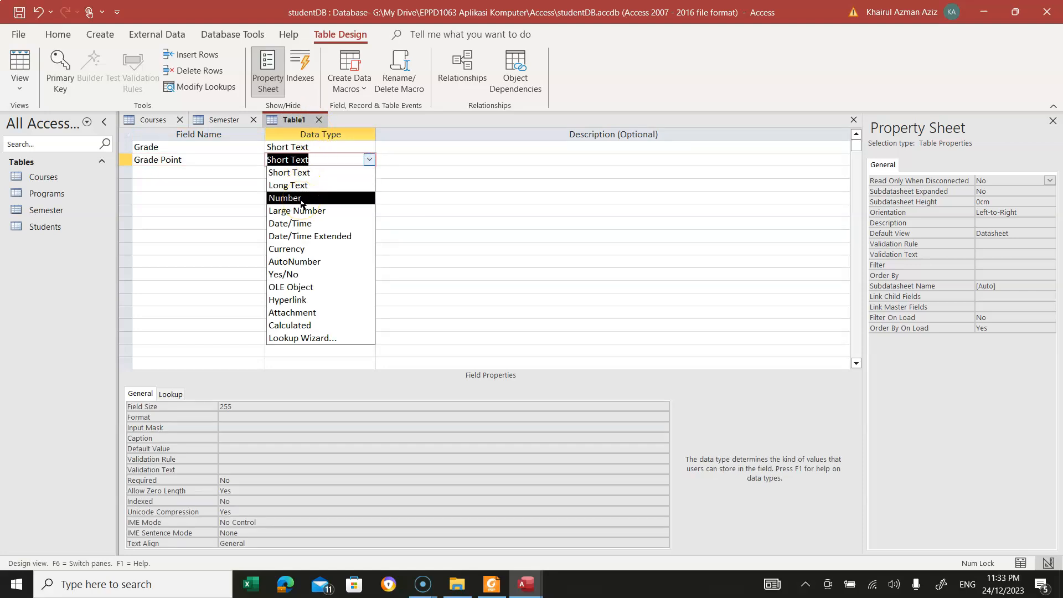
click(302, 199)
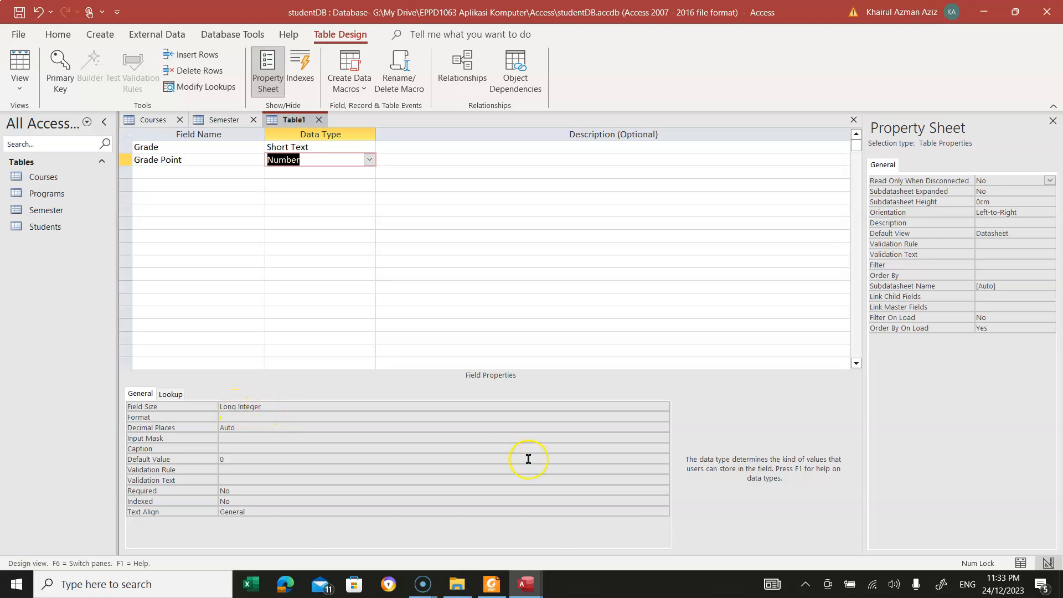
Step: Set the Grade Point field's size to Decimal and its format to Fixed
click(663, 407)
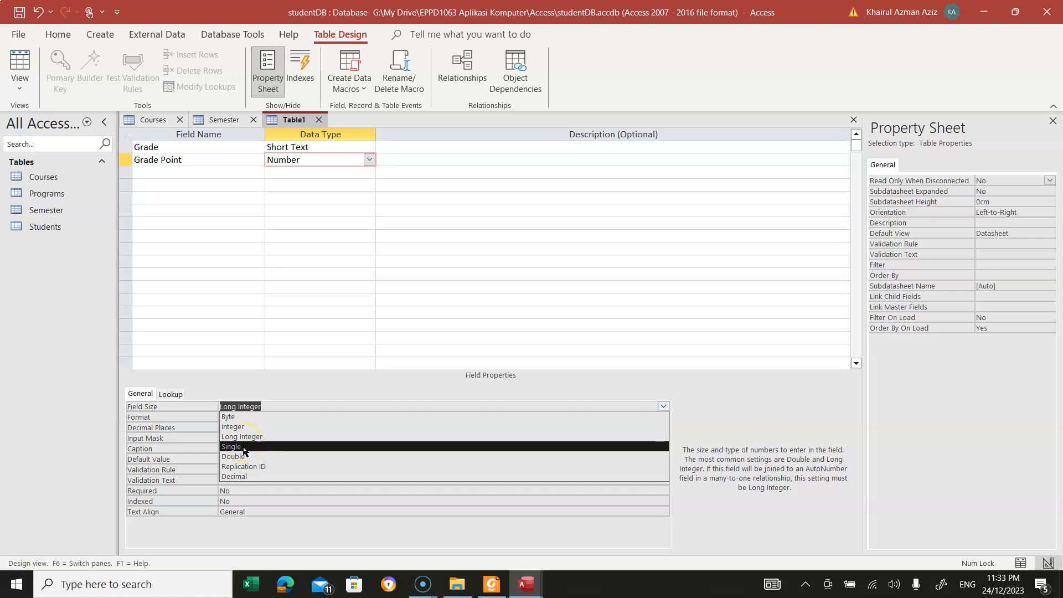
click(242, 477)
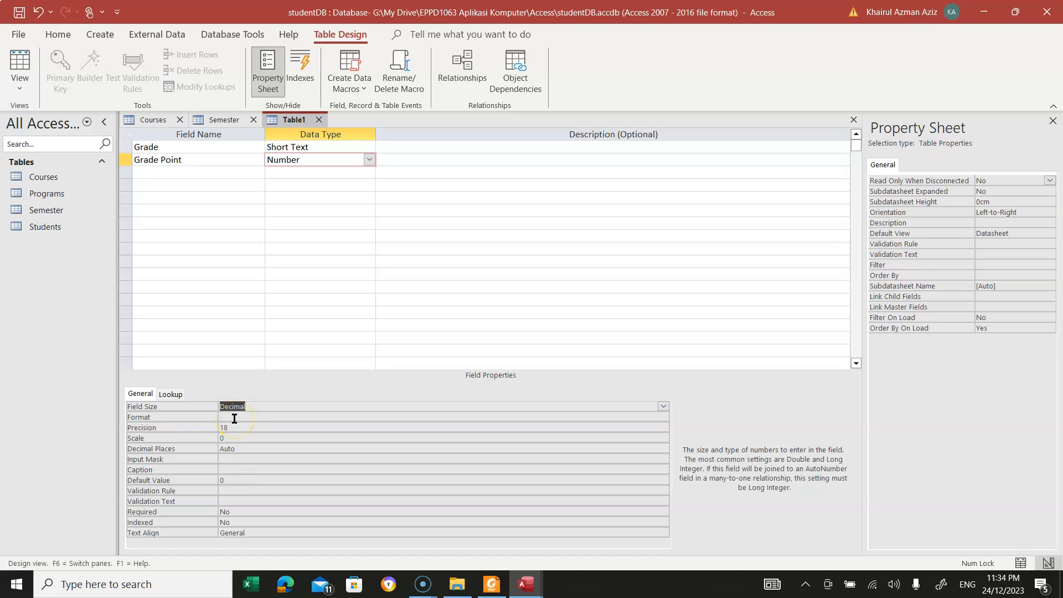
click(663, 417)
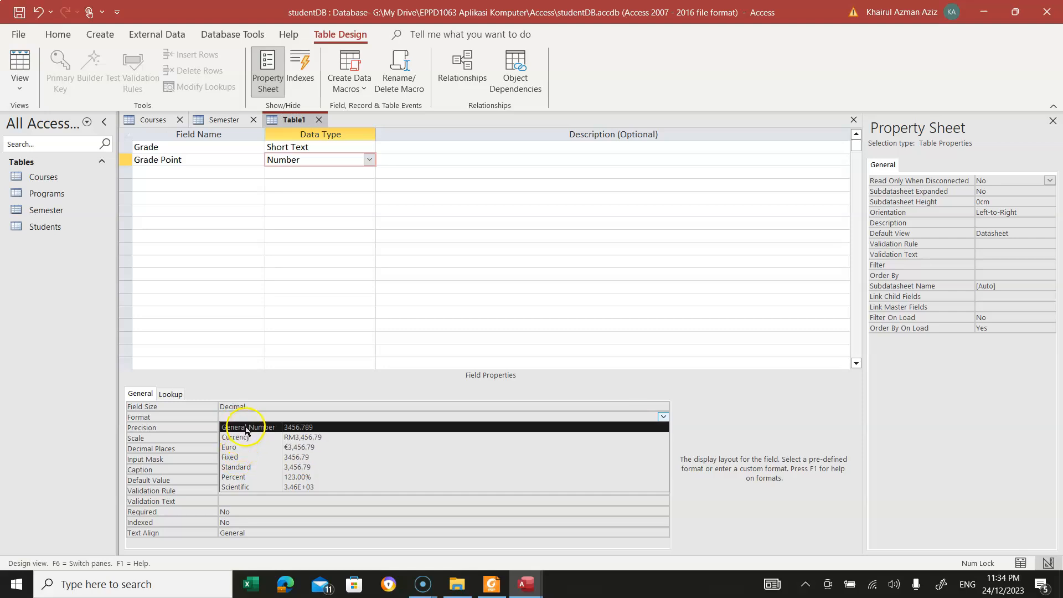
click(241, 461)
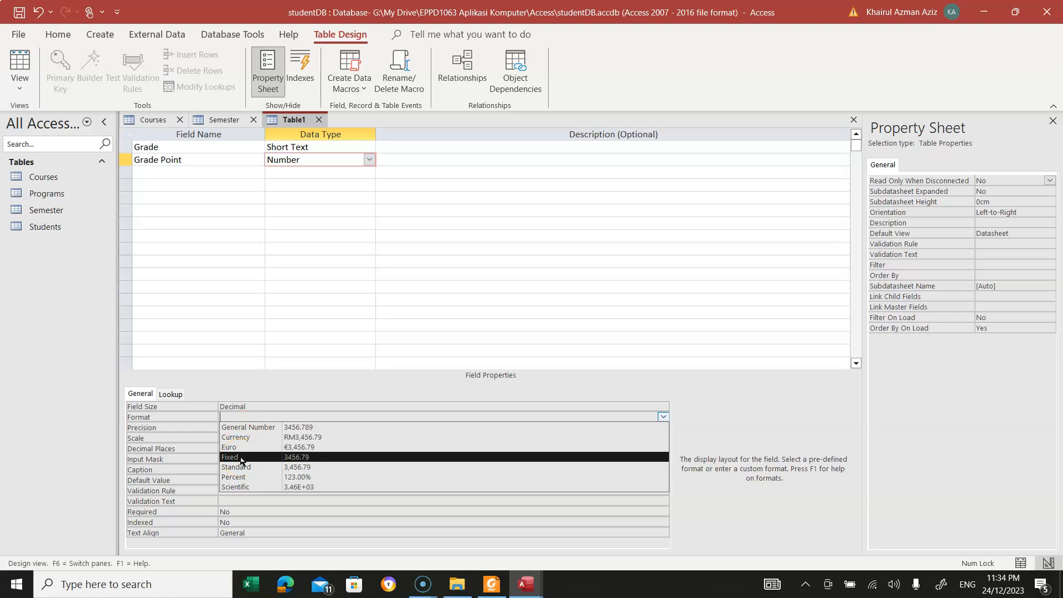
click(241, 458)
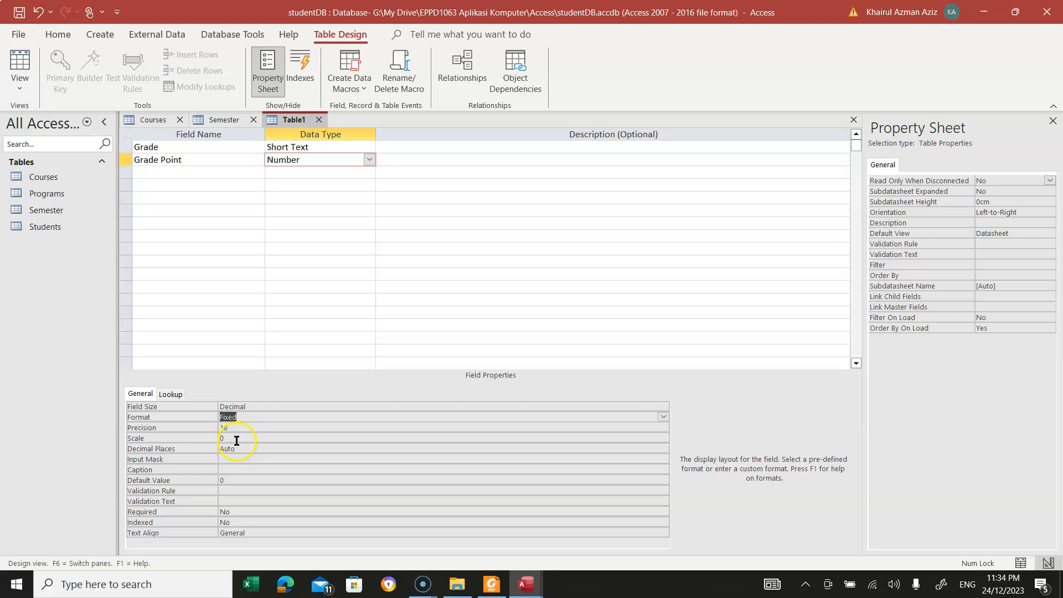
Step: Set the Grade Point field's decimal places to 2 and its scale to 2
click(236, 440)
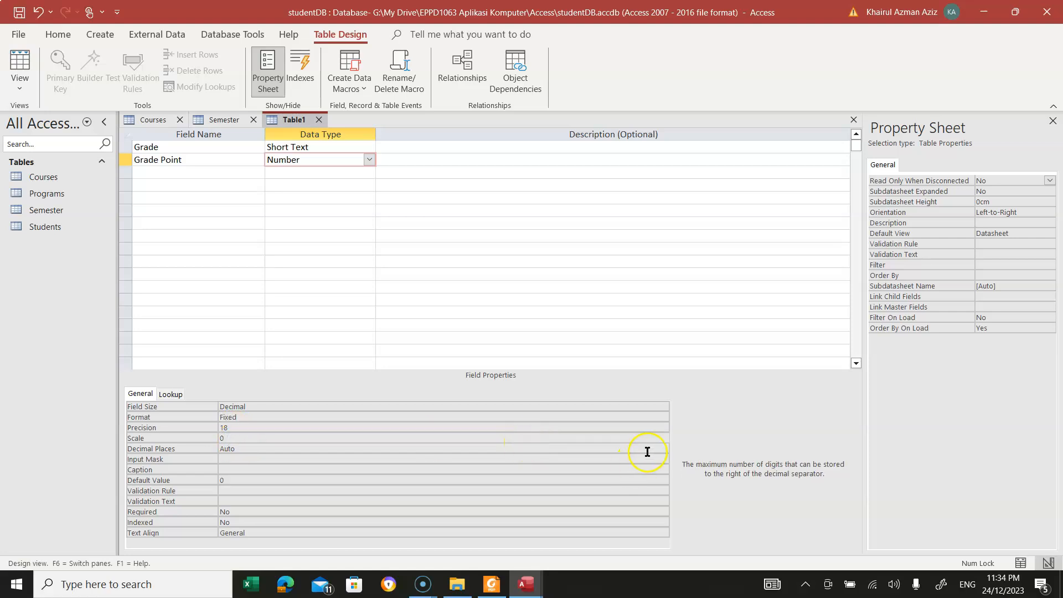
click(241, 449)
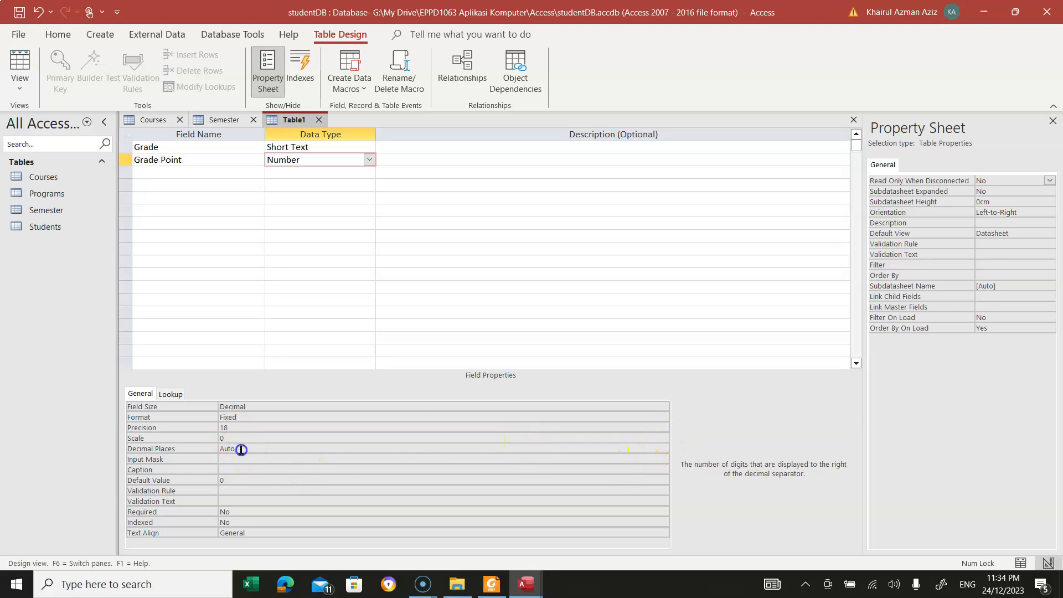
click(663, 448)
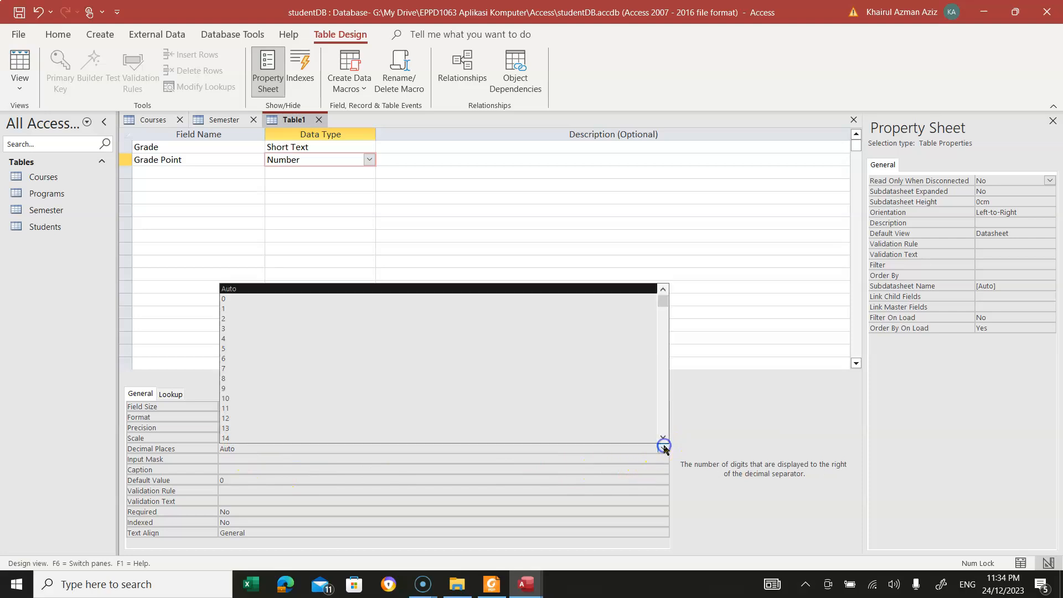
click(231, 319)
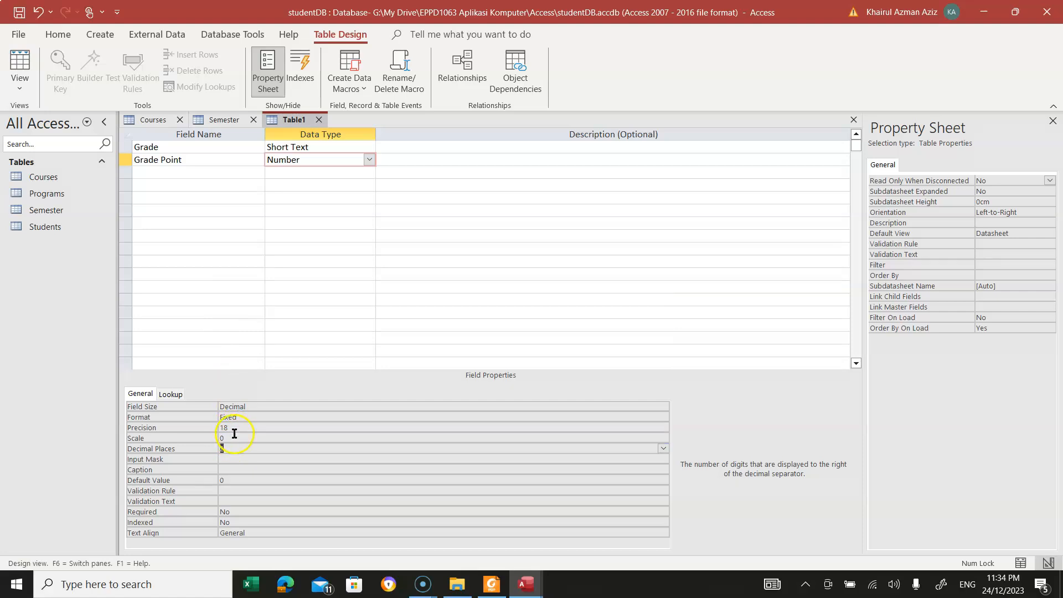
click(665, 437)
key(BackSpace)
text(2)
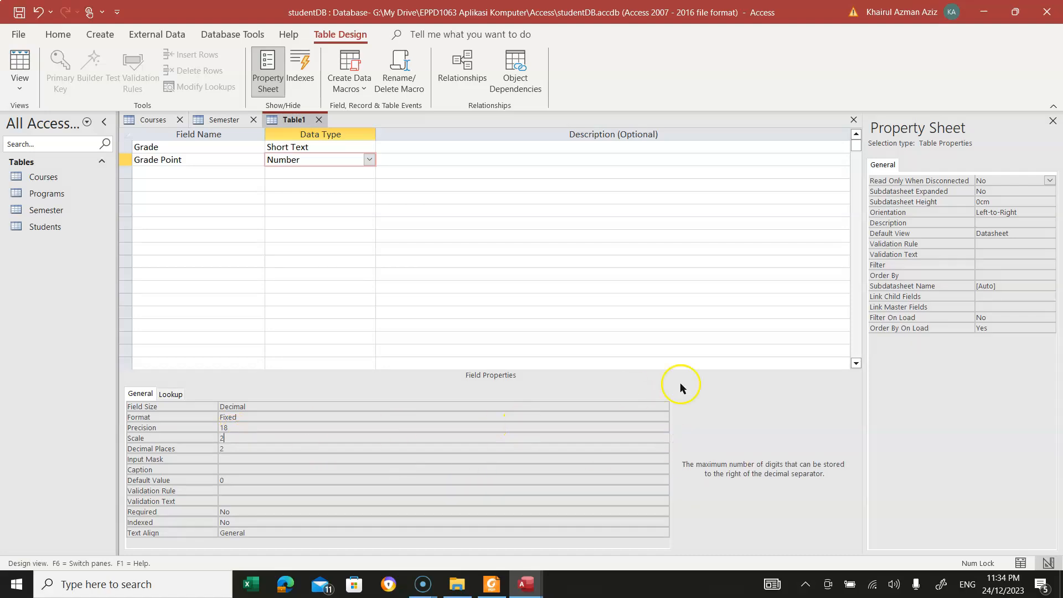
click(236, 432)
Step: Make Grade the primary key and save the table as Grade Lookup
click(183, 147)
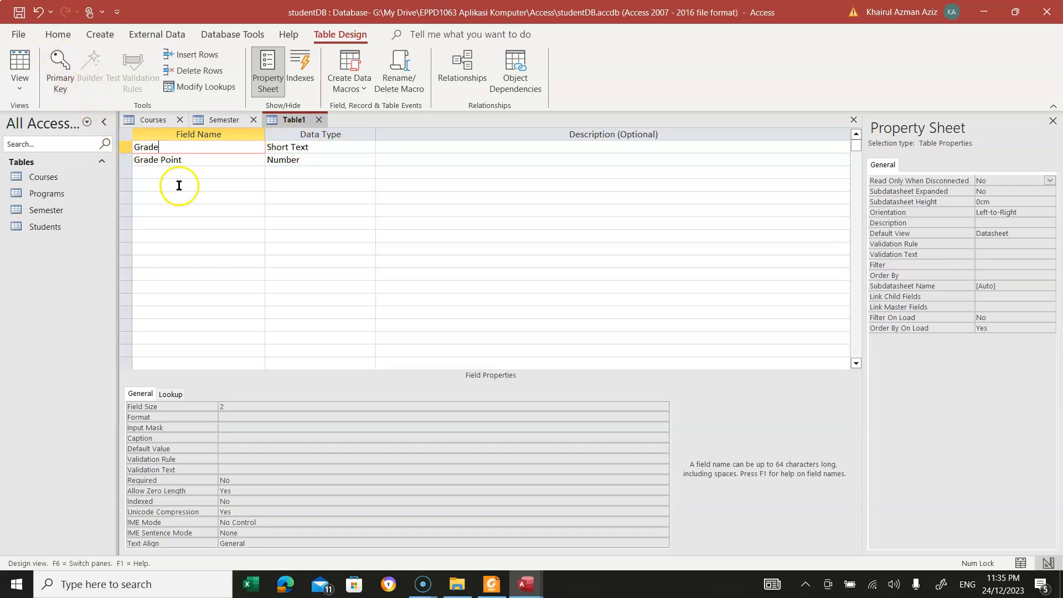
click(60, 71)
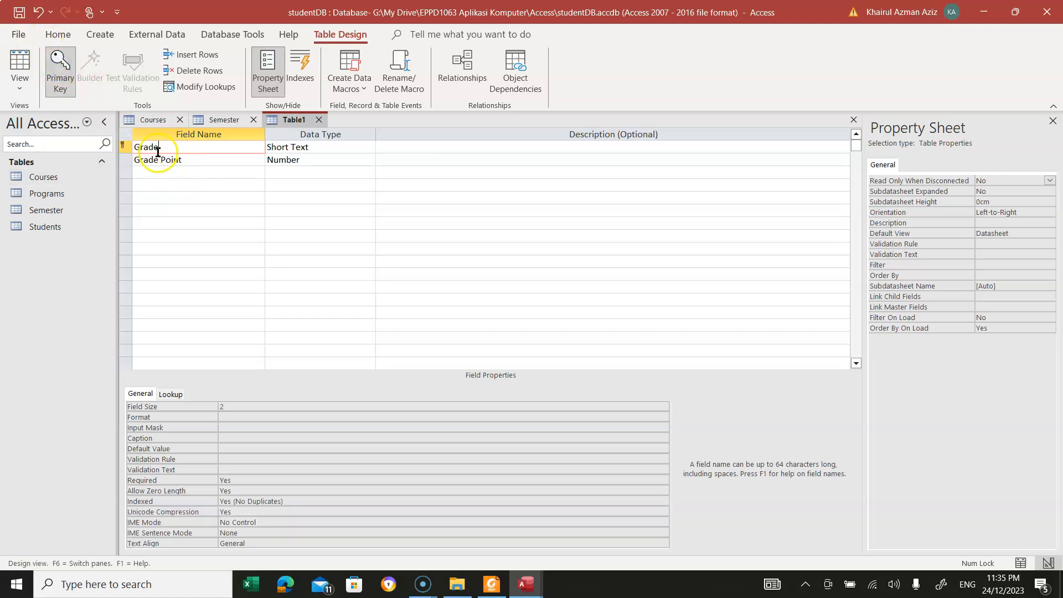
click(22, 12)
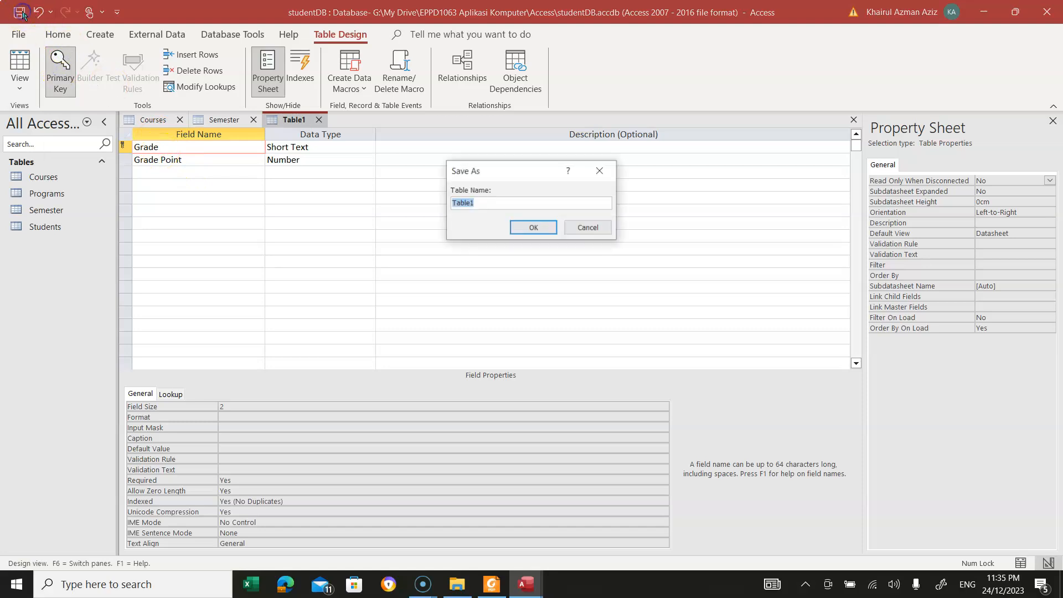
text(Grade)
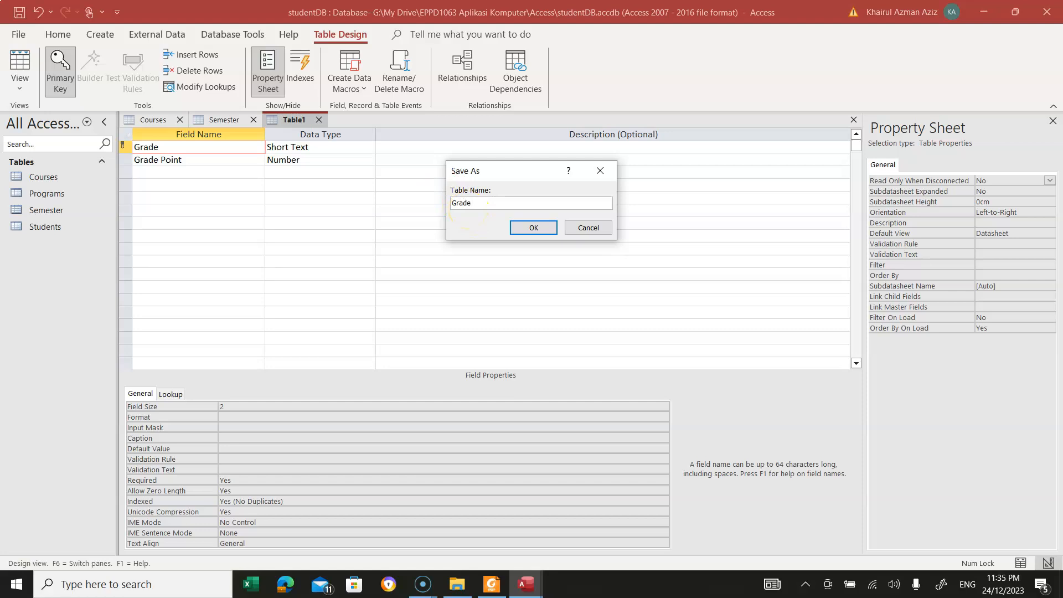
text( Lookup)
click(535, 228)
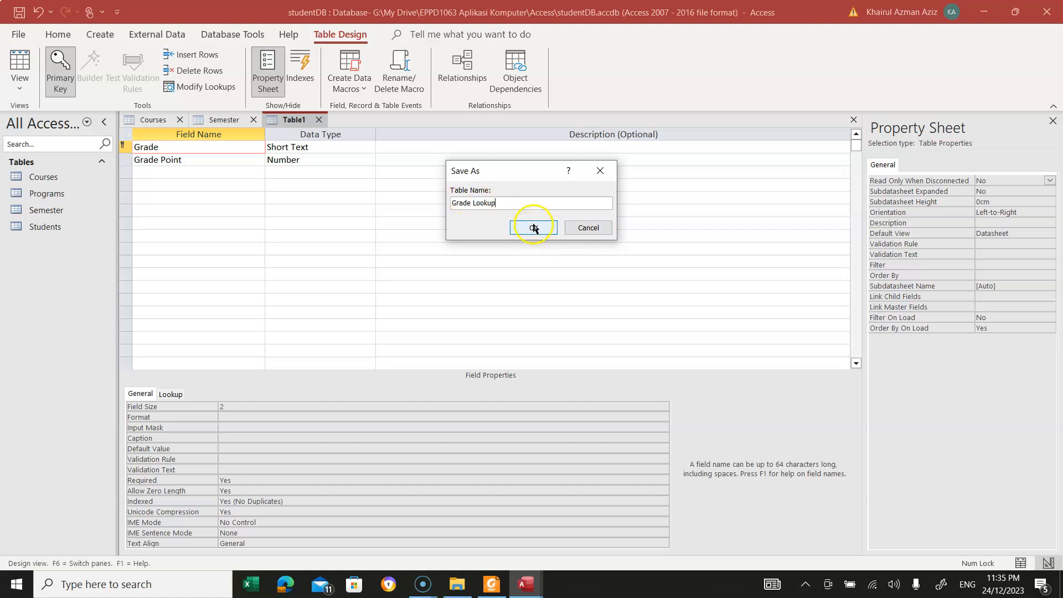
click(534, 229)
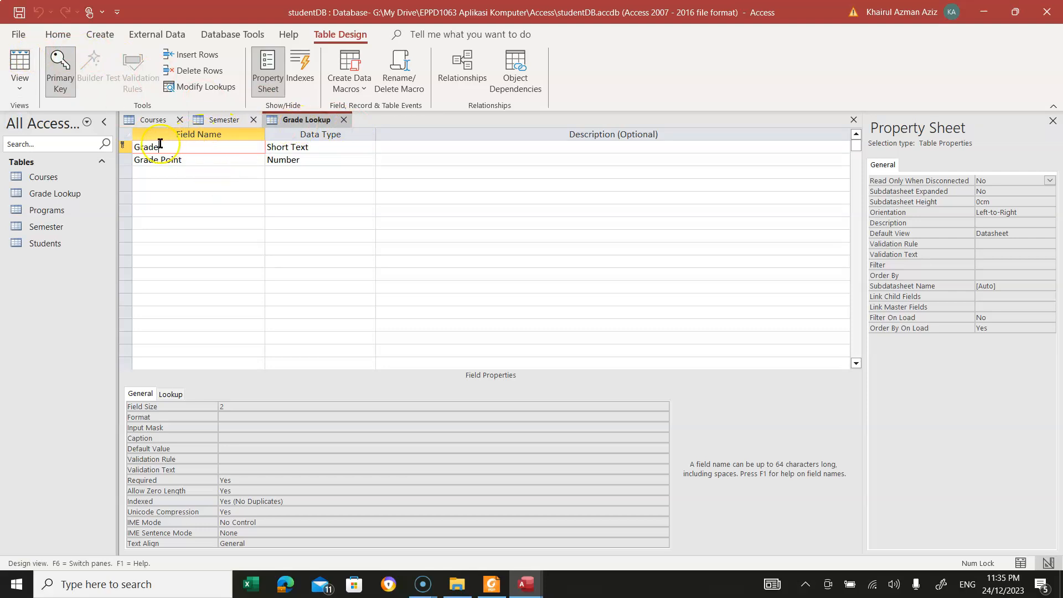
Step: Switch the Grade Lookup table to Datasheet view and enter a first record with Grade A and Grade Point 4
click(20, 69)
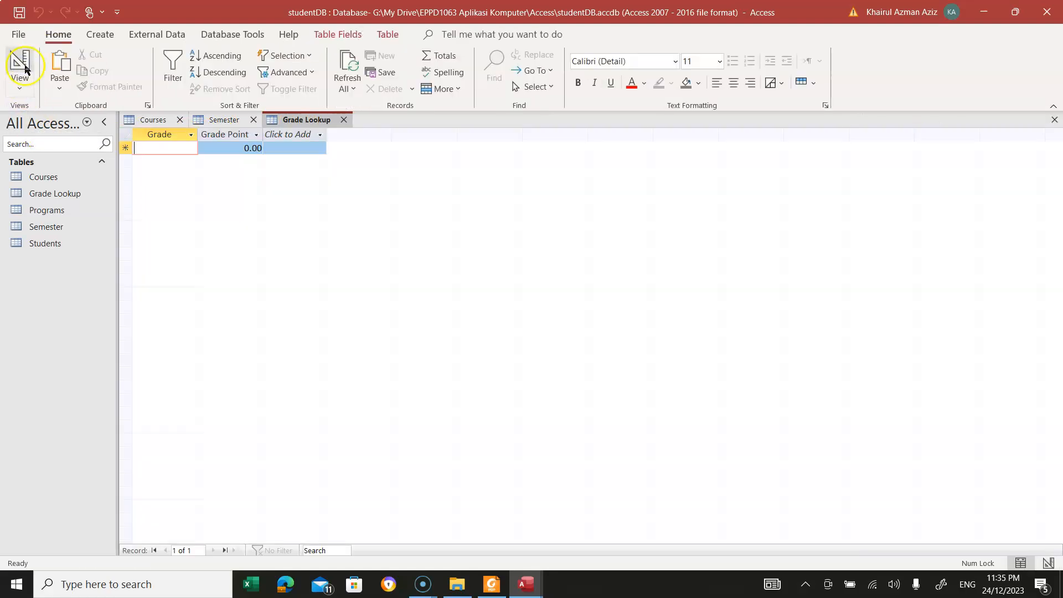
click(164, 150)
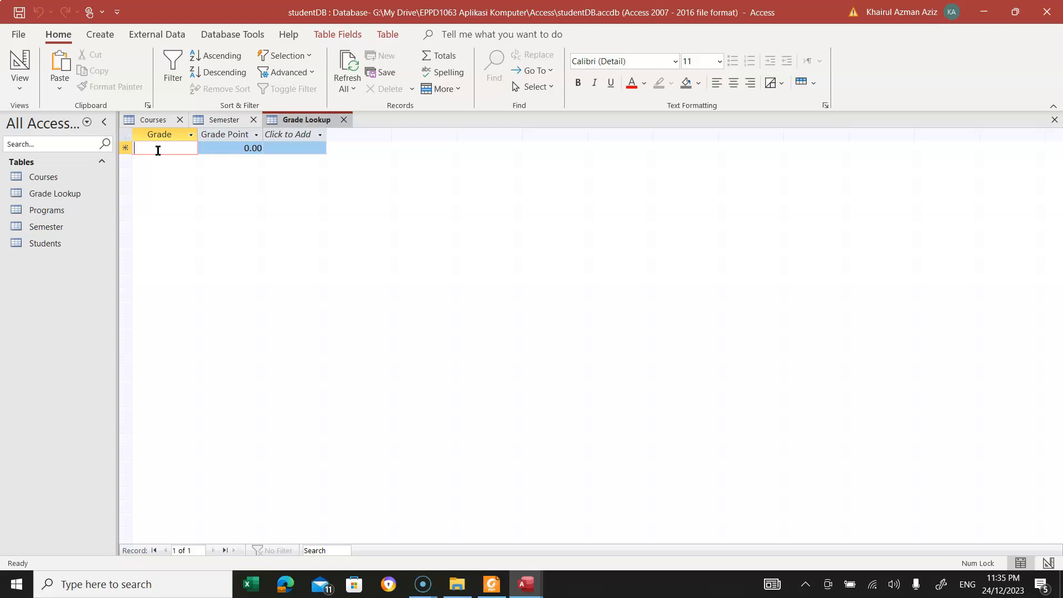
text(A)
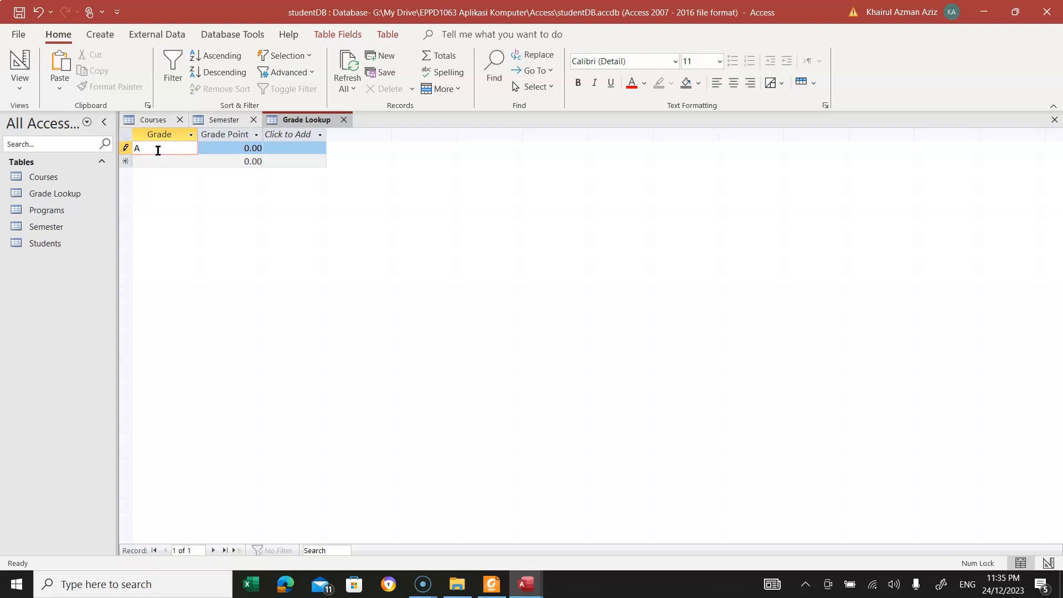
key(Tab)
text(4)
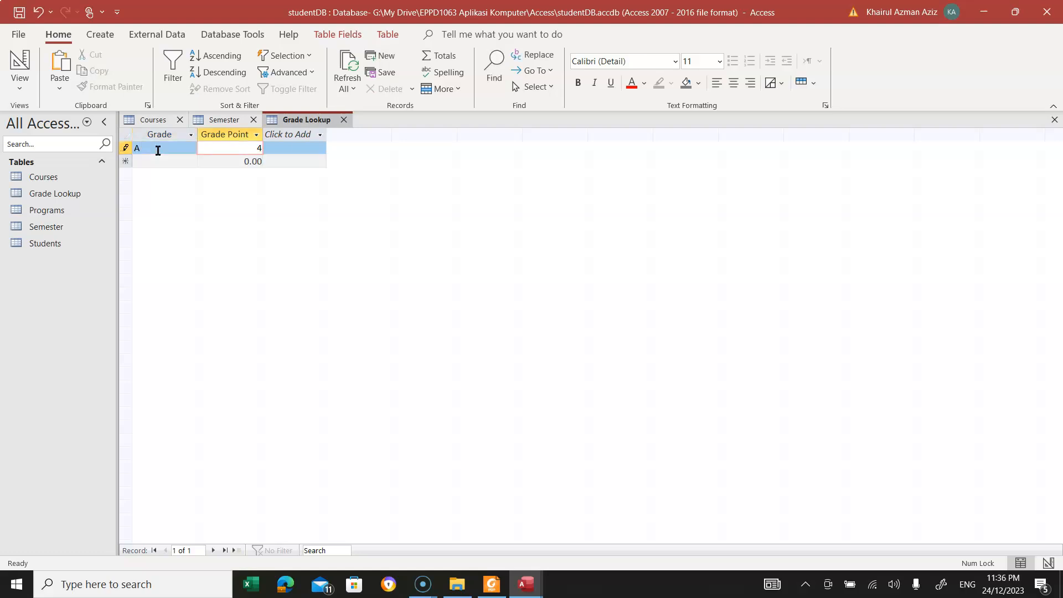
key(Tab)
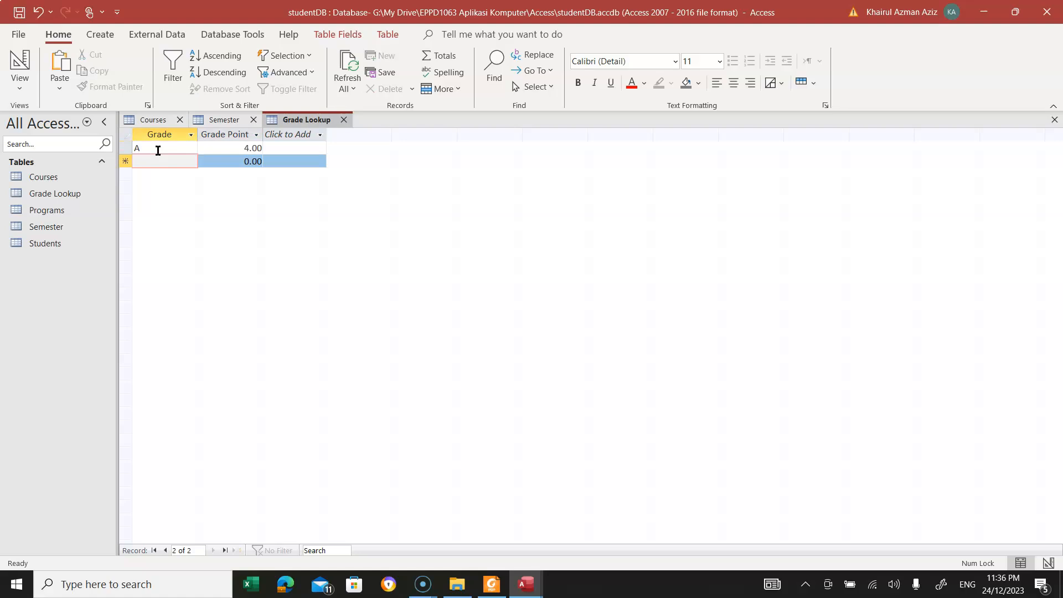
Step: Add a second Grade Lookup record with Grade A- and Grade Point 3.67
text(A-)
key(Tab)
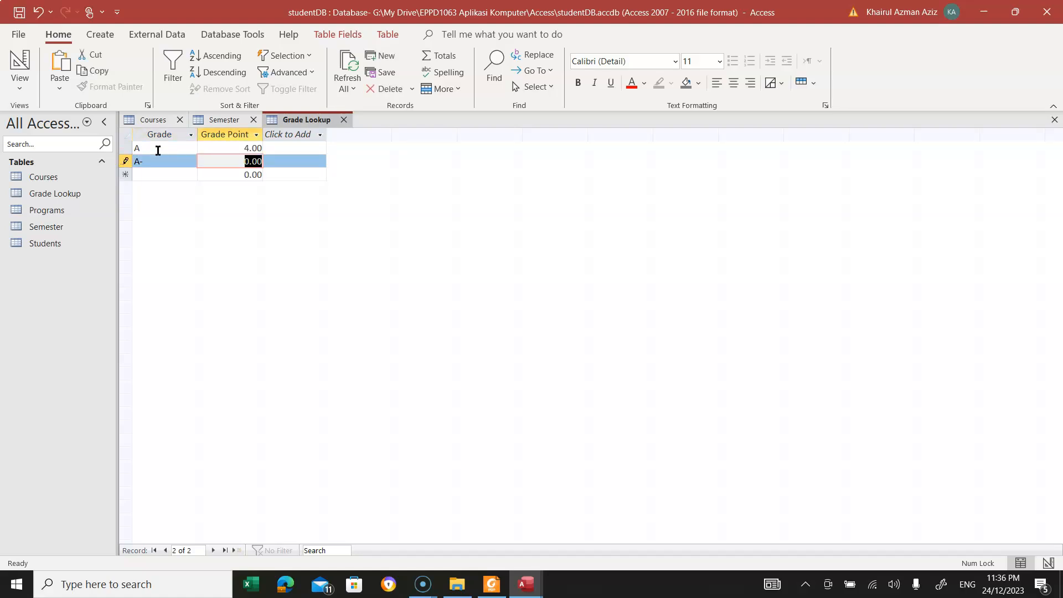
text(3.67)
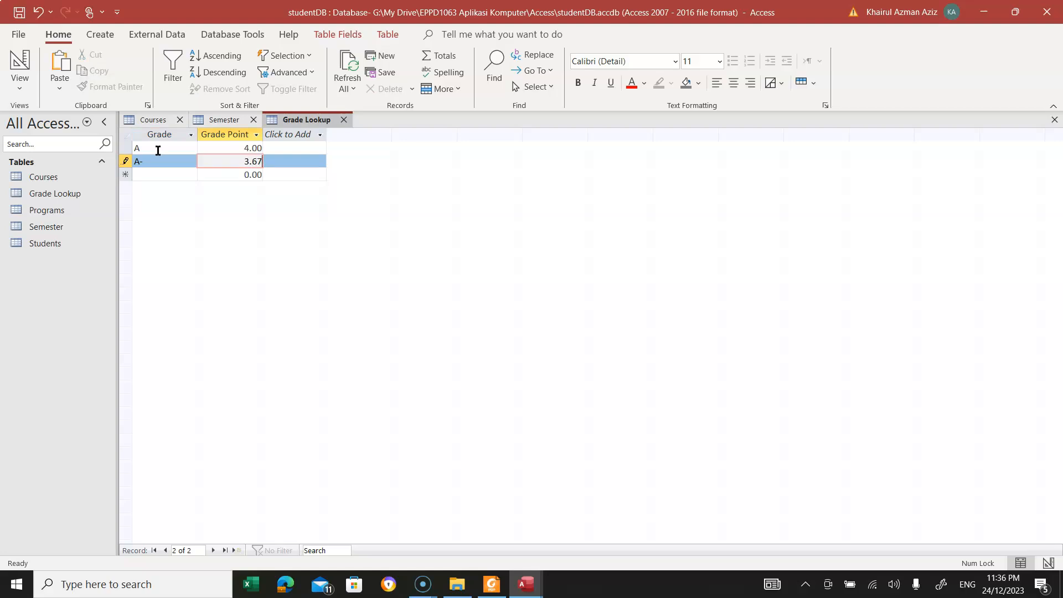
key(Tab)
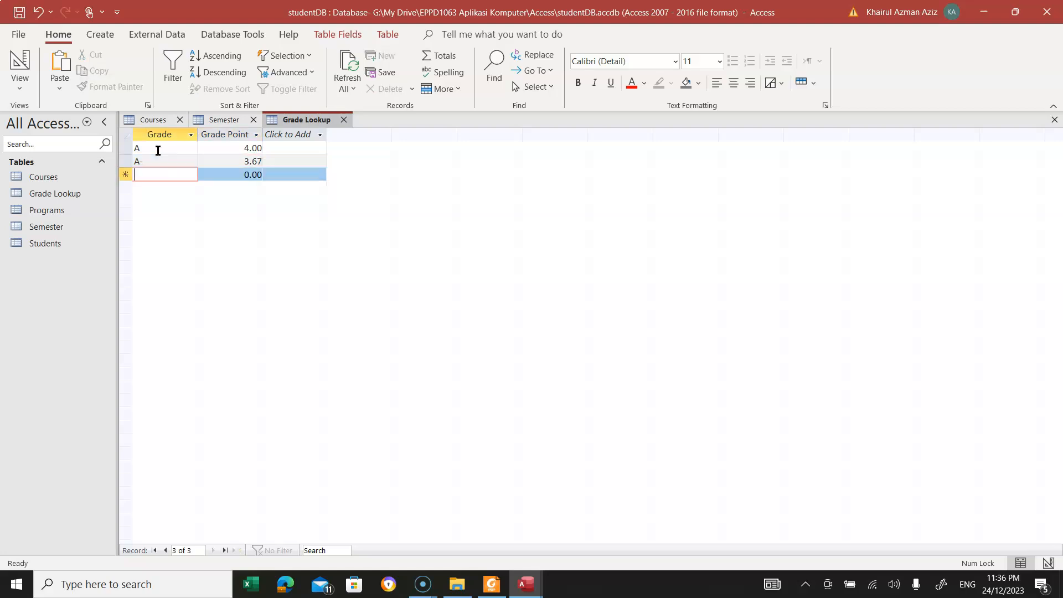
Step: Add a third Grade Lookup record with Grade B+ and Grade Point 3.33
text(B+)
key(Tab)
text(3.33)
key(Tab)
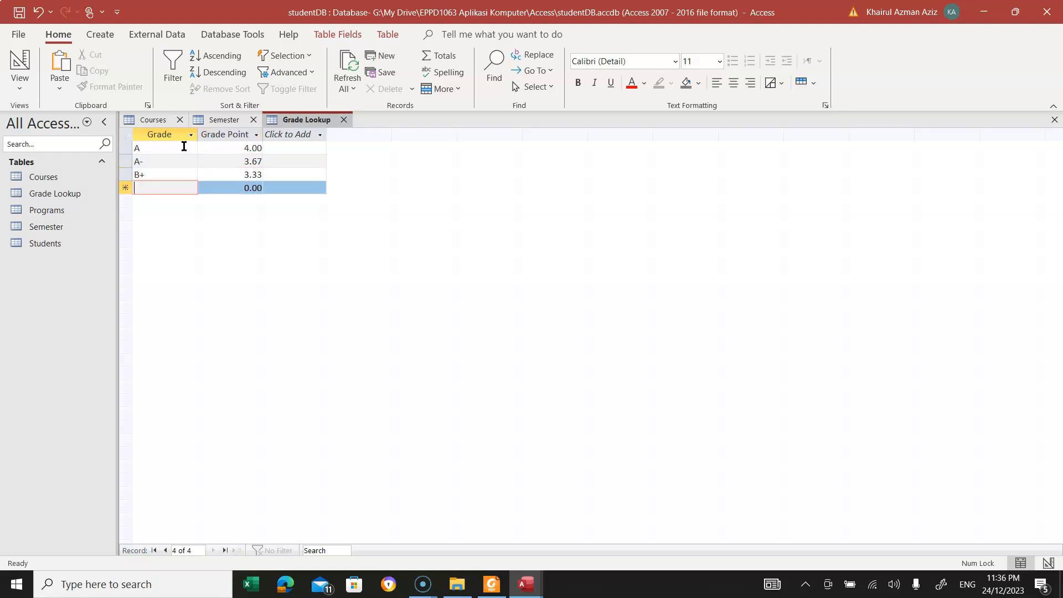
Step: Add a fourth Grade Lookup record with Grade B and Grade Point 3.00
text(B)
key(Tab)
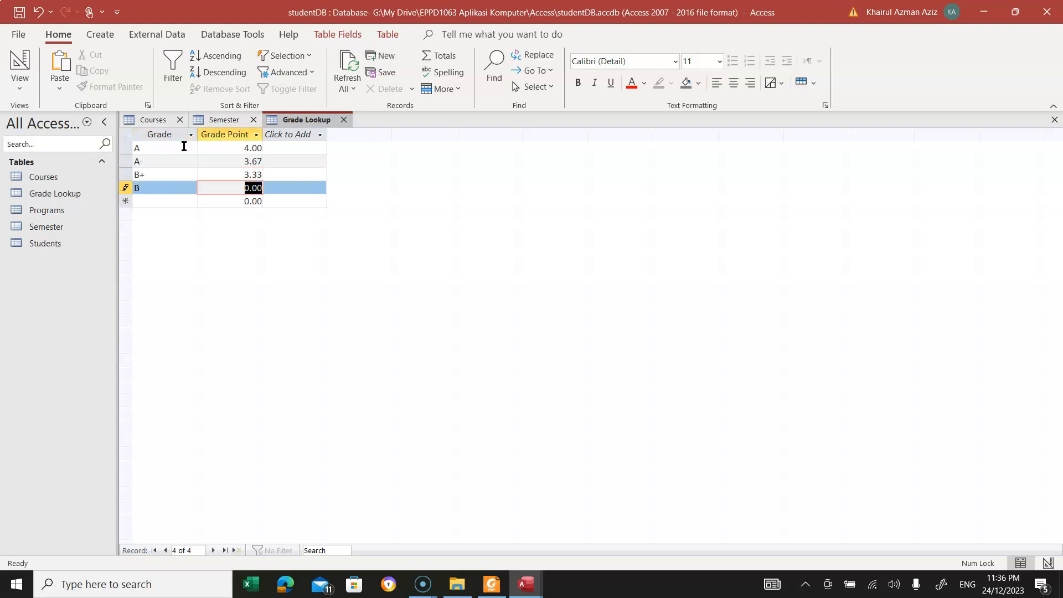
text(3.00)
key(Tab)
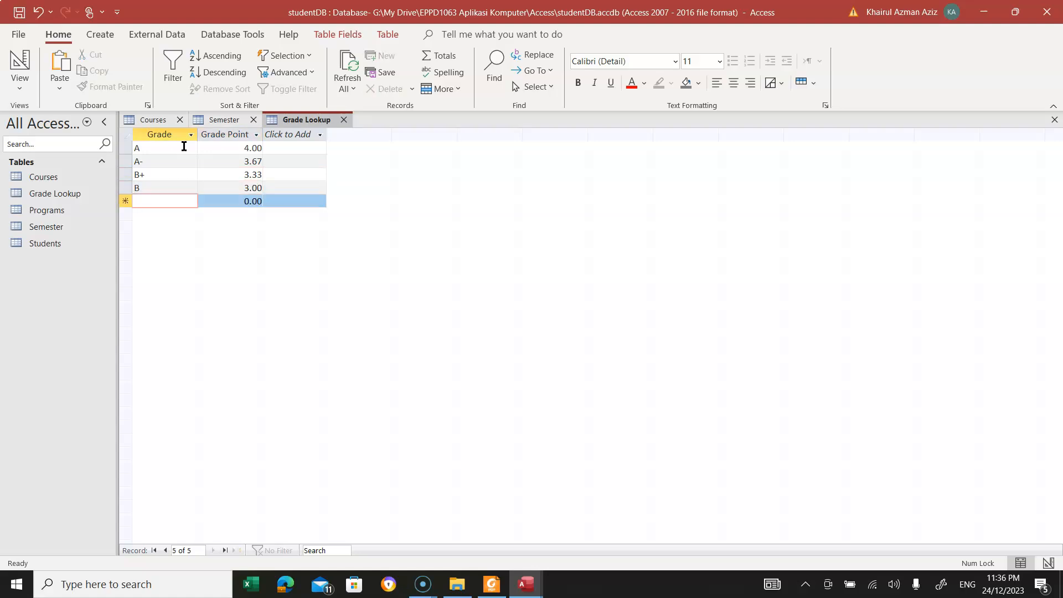
Step: Add two Grade Lookup records: Grade B- with Grade Point 2.67, and Grade C+ with Grade Point 2.33
text(B)
key(Tab)
text(2.67)
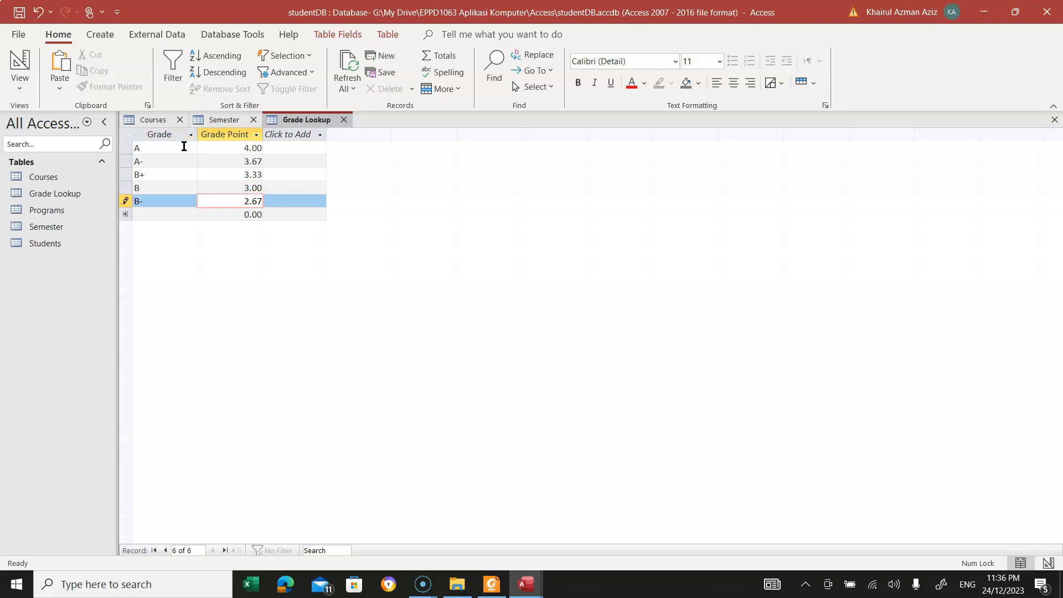
key(Tab)
text(C+)
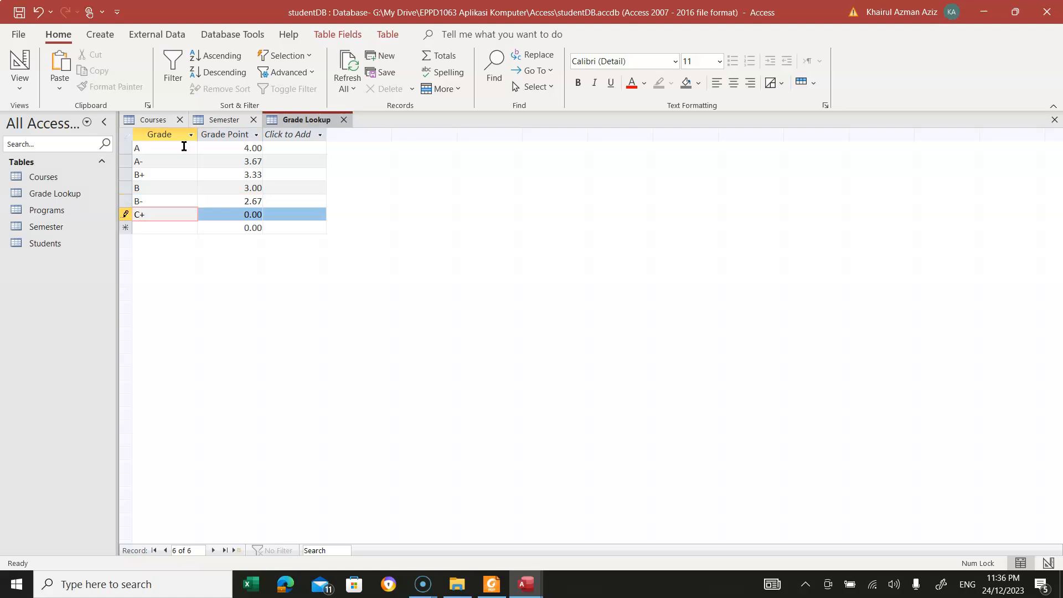
key(Tab)
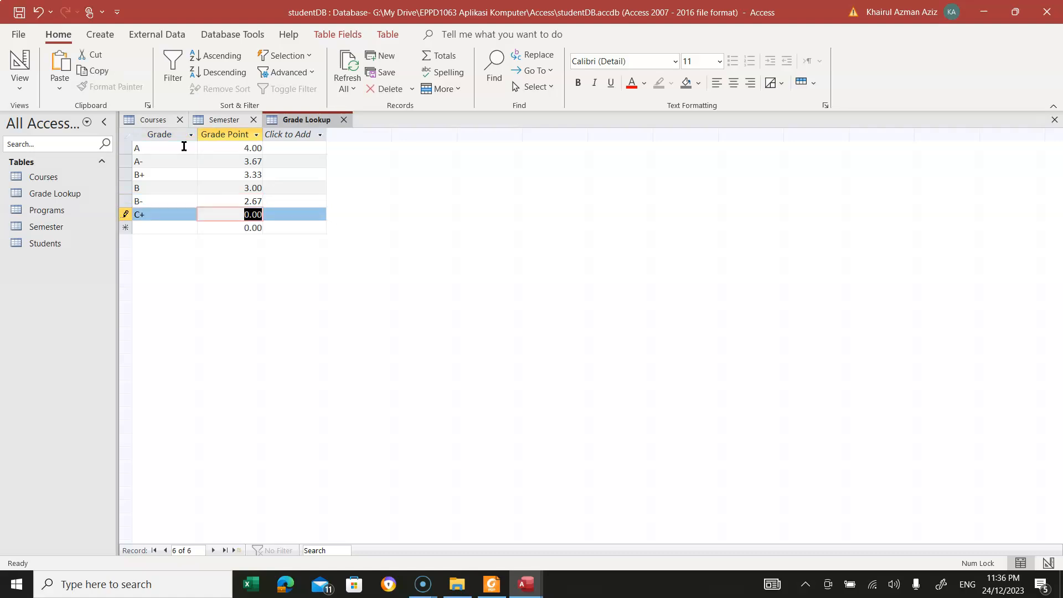
text(2.33)
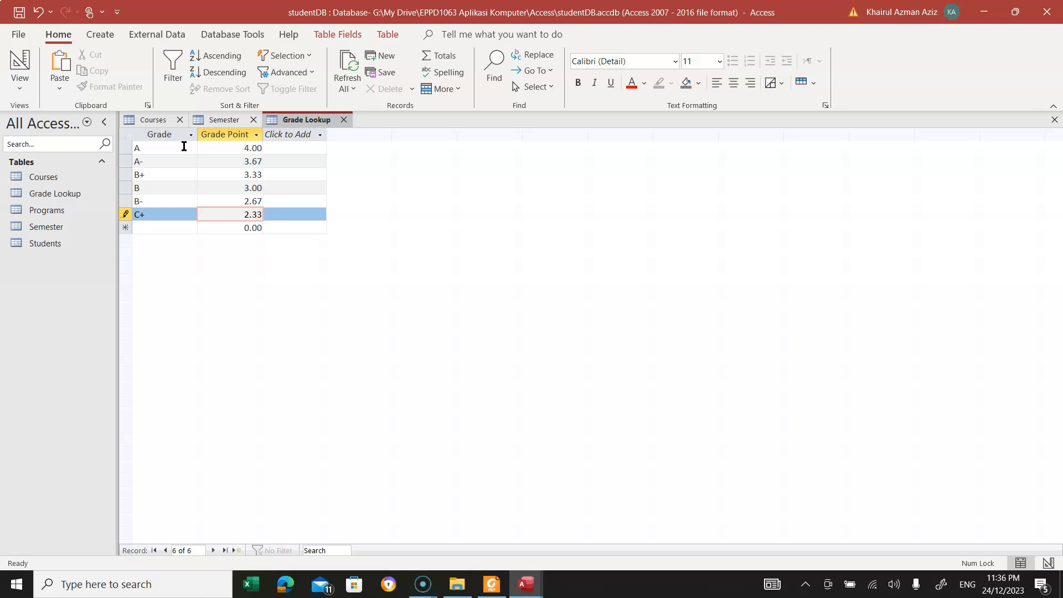
key(Tab)
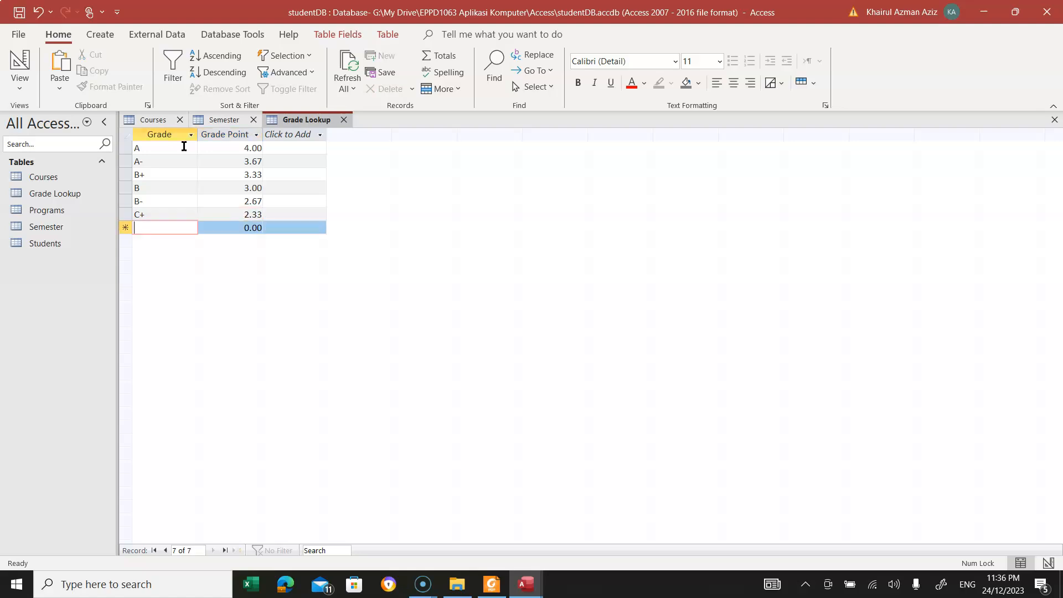
Step: Add two Grade Lookup records: Grade C with Grade Point 2, and Grade C- with Grade Point 1.67
text(C)
key(Tab)
text(2)
key(Tab)
text(C-)
key(Tab)
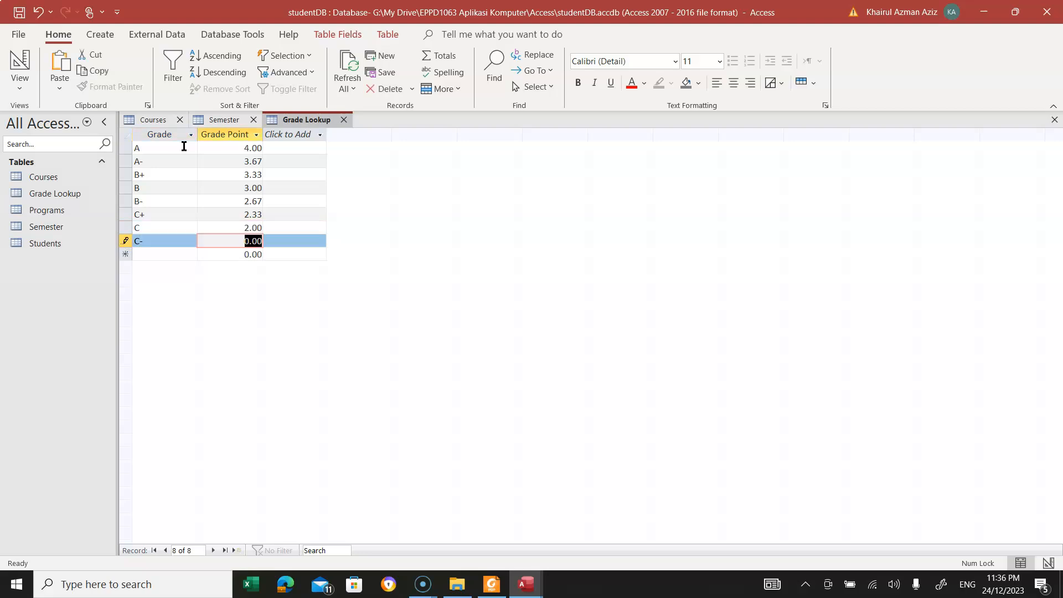
text(1.67)
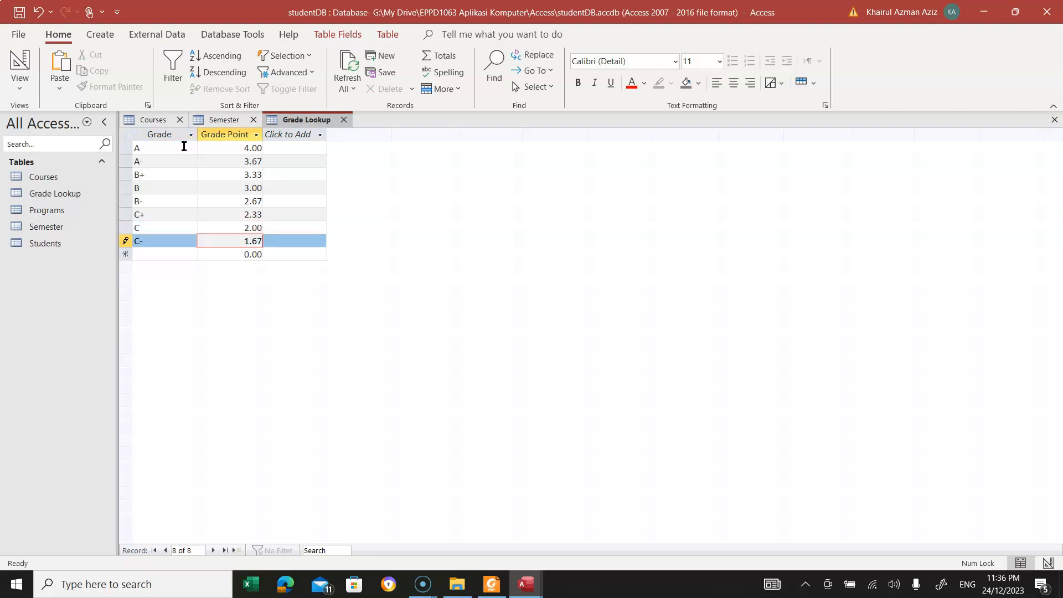
key(Tab)
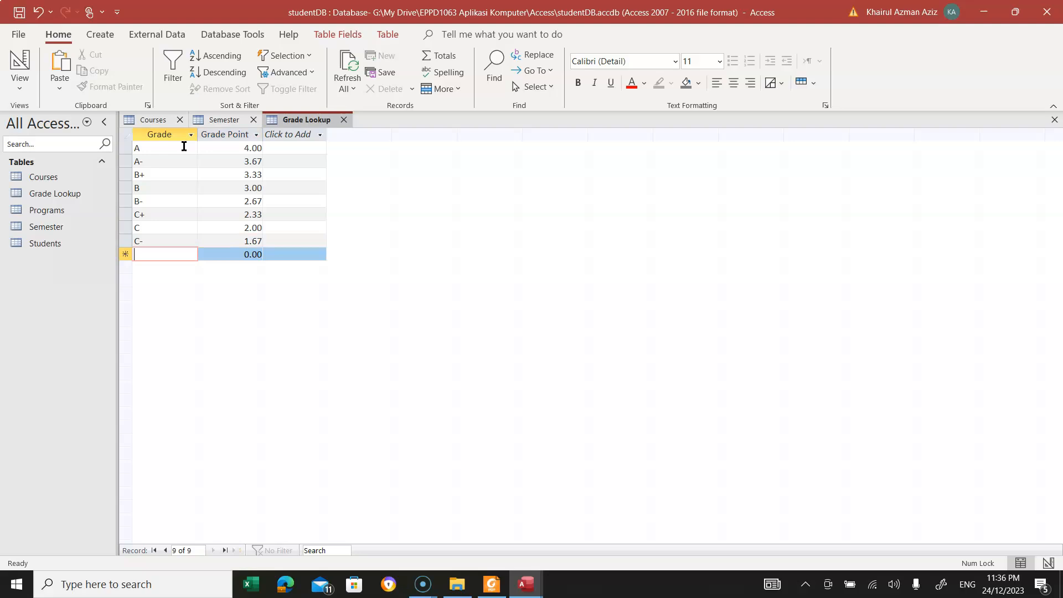
Step: Add two Grade Lookup records: Grade D+ with Grade Point 1.33, and Grade D with Grade Point 1
text(D+)
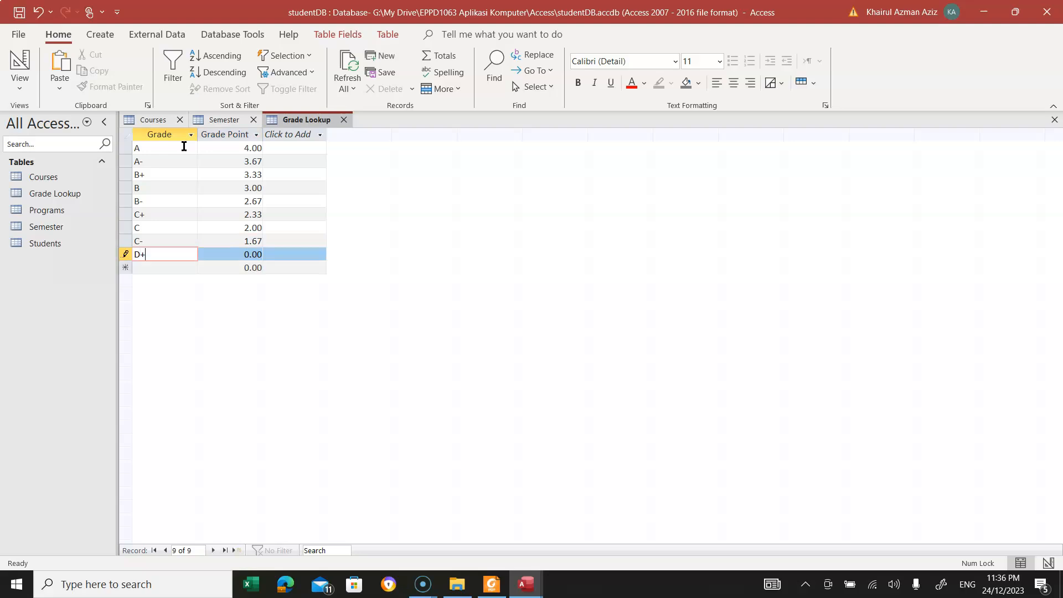
key(Tab)
text(1)
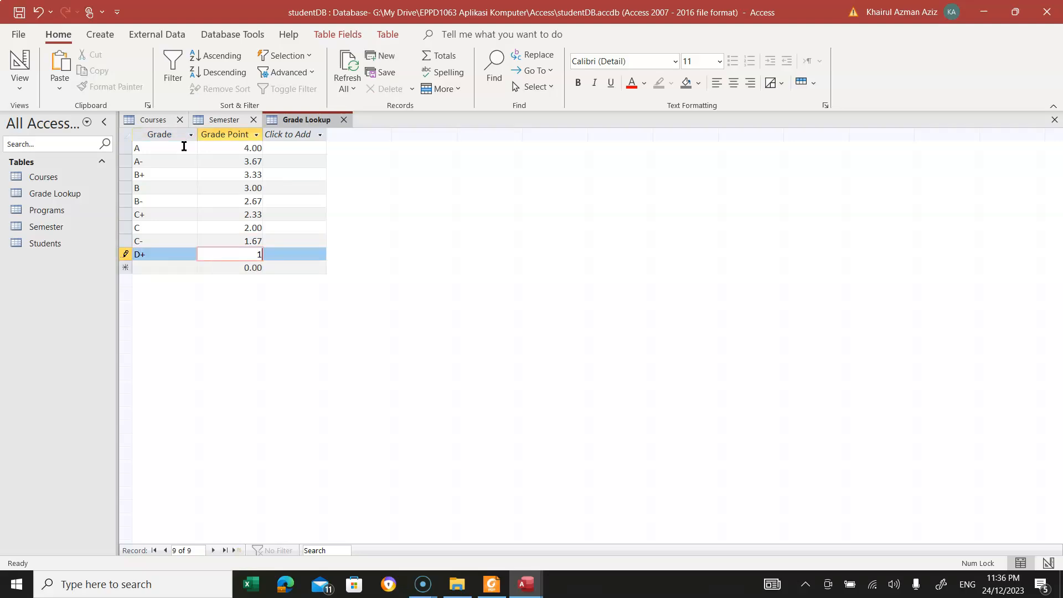
text(.33)
key(Tab)
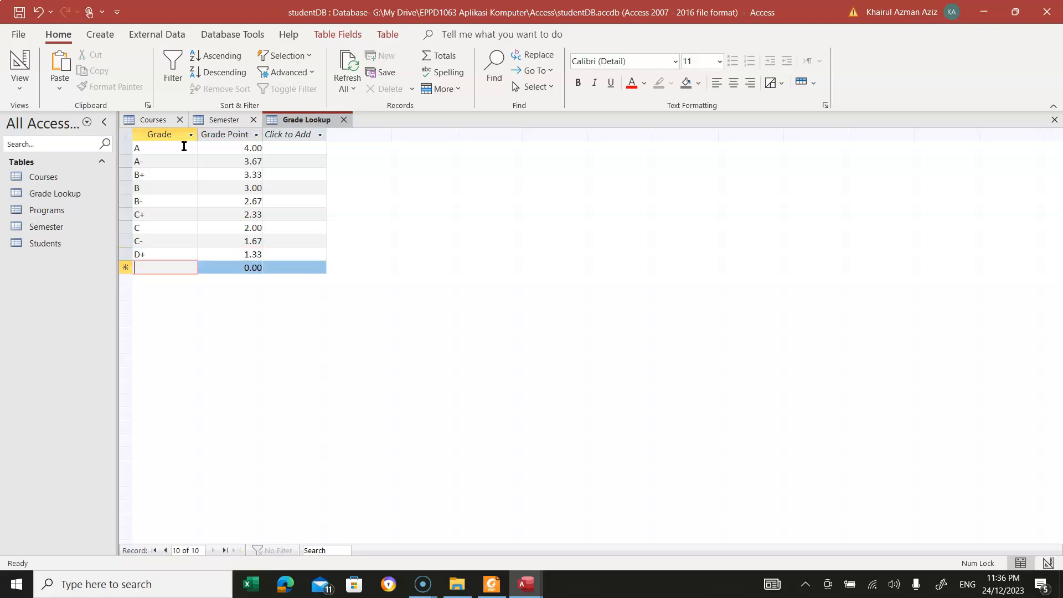
text(D)
text(1)
key(Tab)
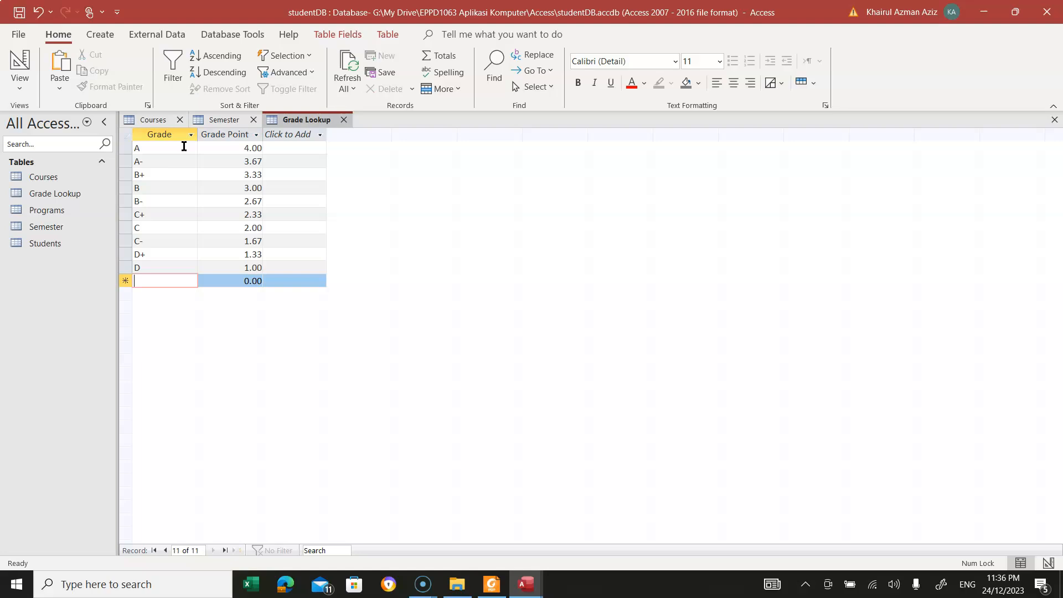
Step: Add a final Grade Lookup record with Grade E and the default Grade Point of 0.00, and commit it
text(E)
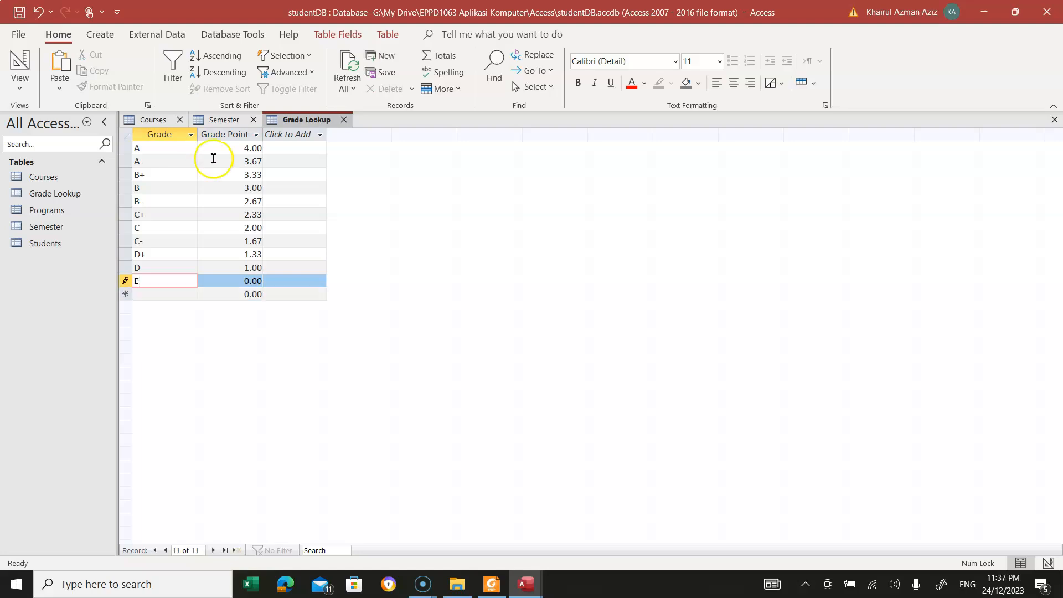
click(245, 282)
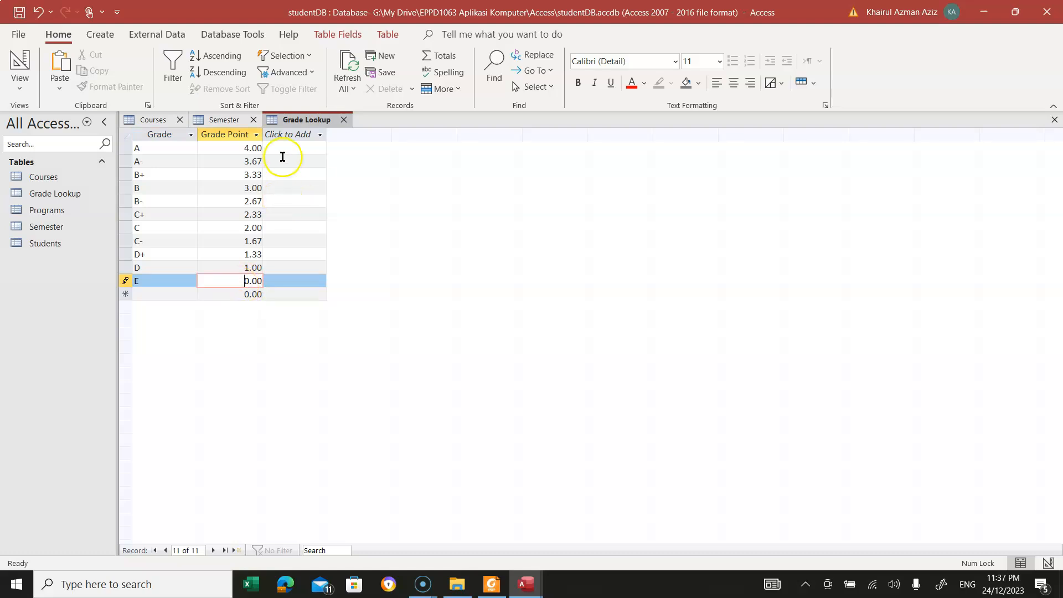
click(283, 149)
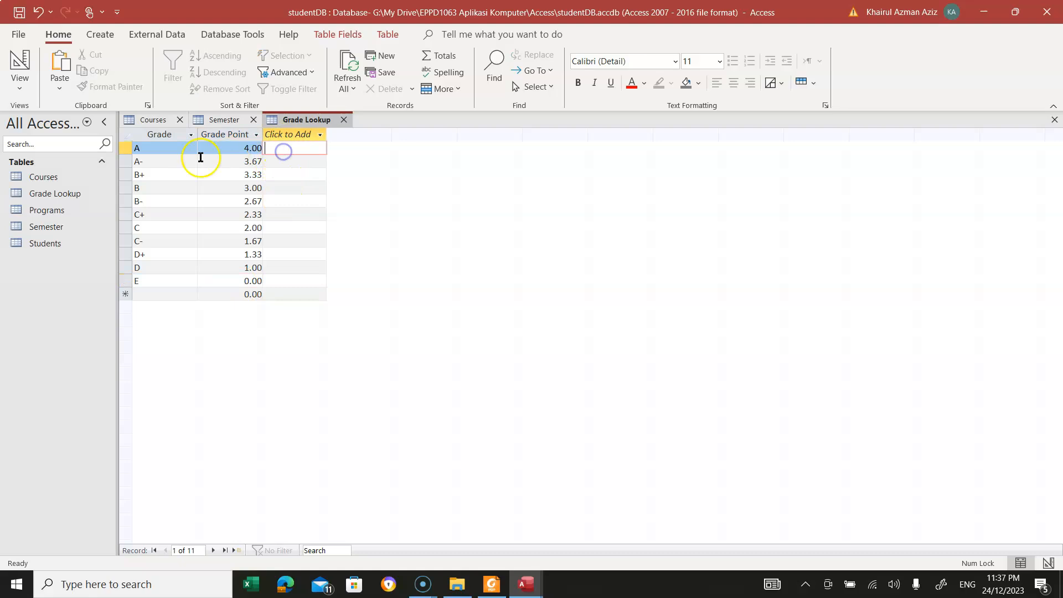